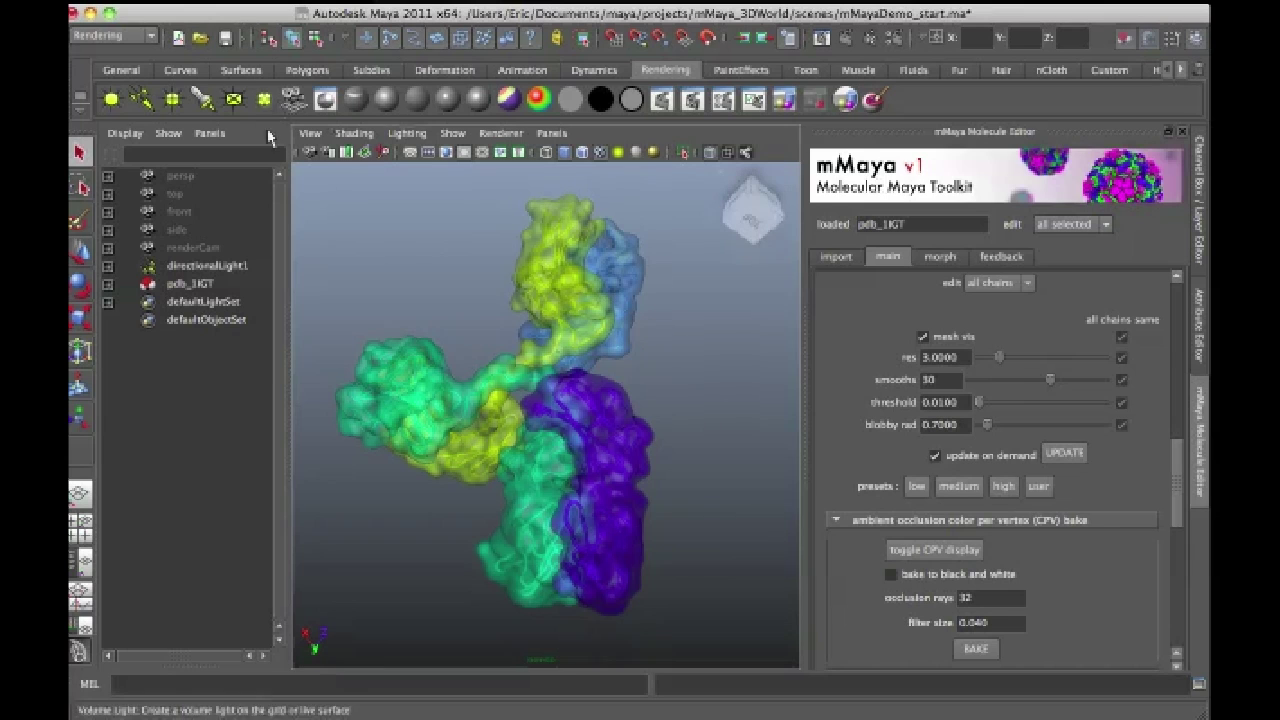
# Step: Orbit the view around the 1IGT molecule to see its other side
pyautogui.keyDown('alt'); pyautogui.moveTo(716, 450); pyautogui.dragTo(558, 379); pyautogui.keyUp('alt')
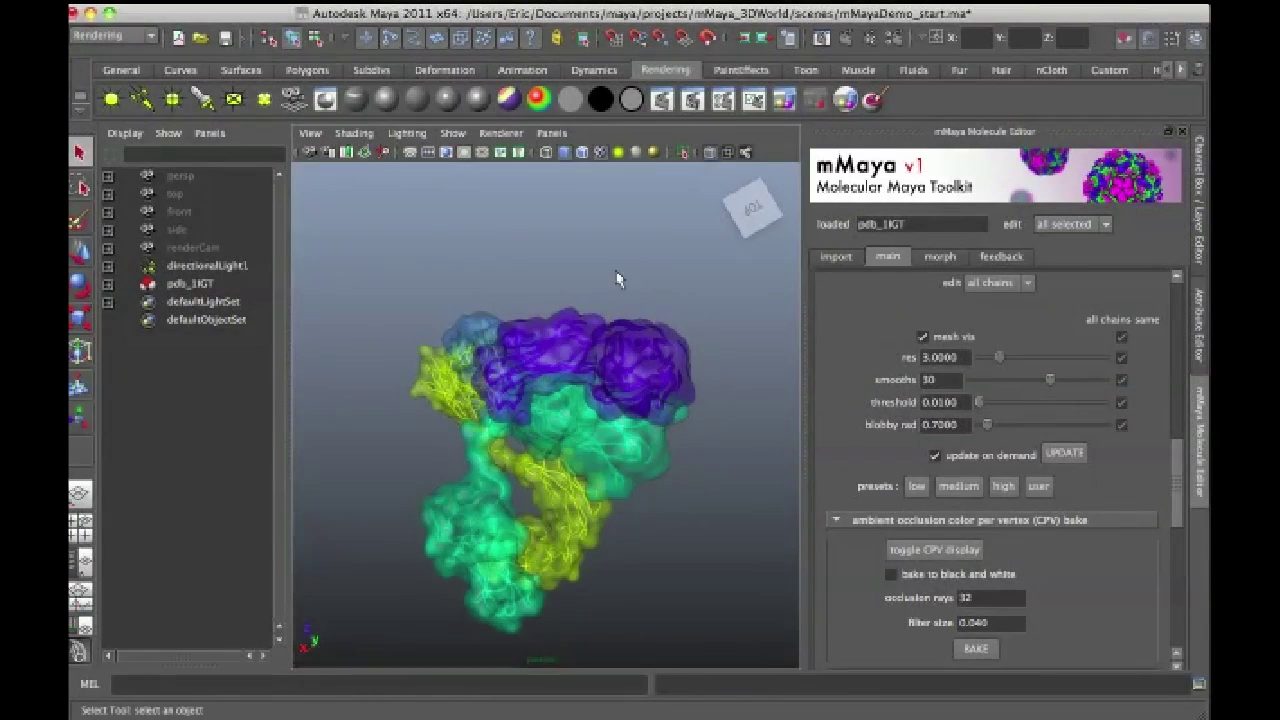
pyautogui.keyDown('alt'); pyautogui.moveTo(586, 266); pyautogui.dragTo(745, 350); pyautogui.keyUp('alt')
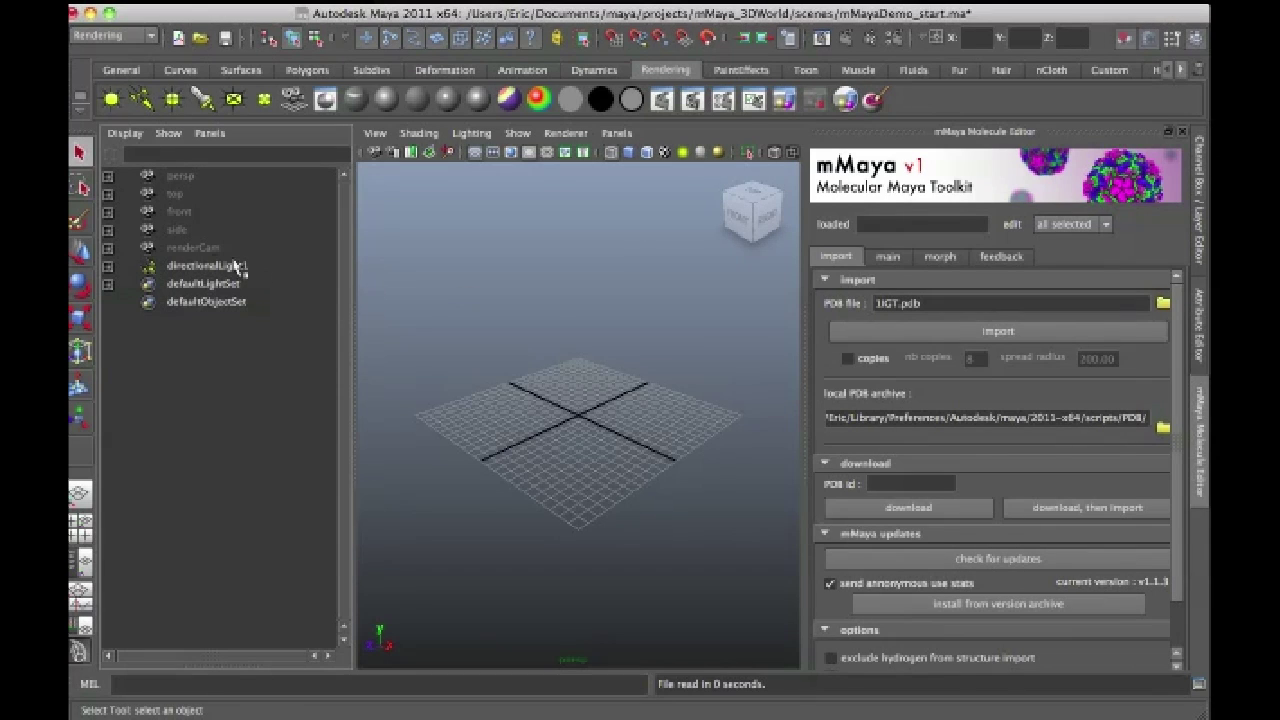
# Step: Select directionalLight1 and renderCam in the Outliner, then switch over to Safari
pyautogui.click(212, 268)
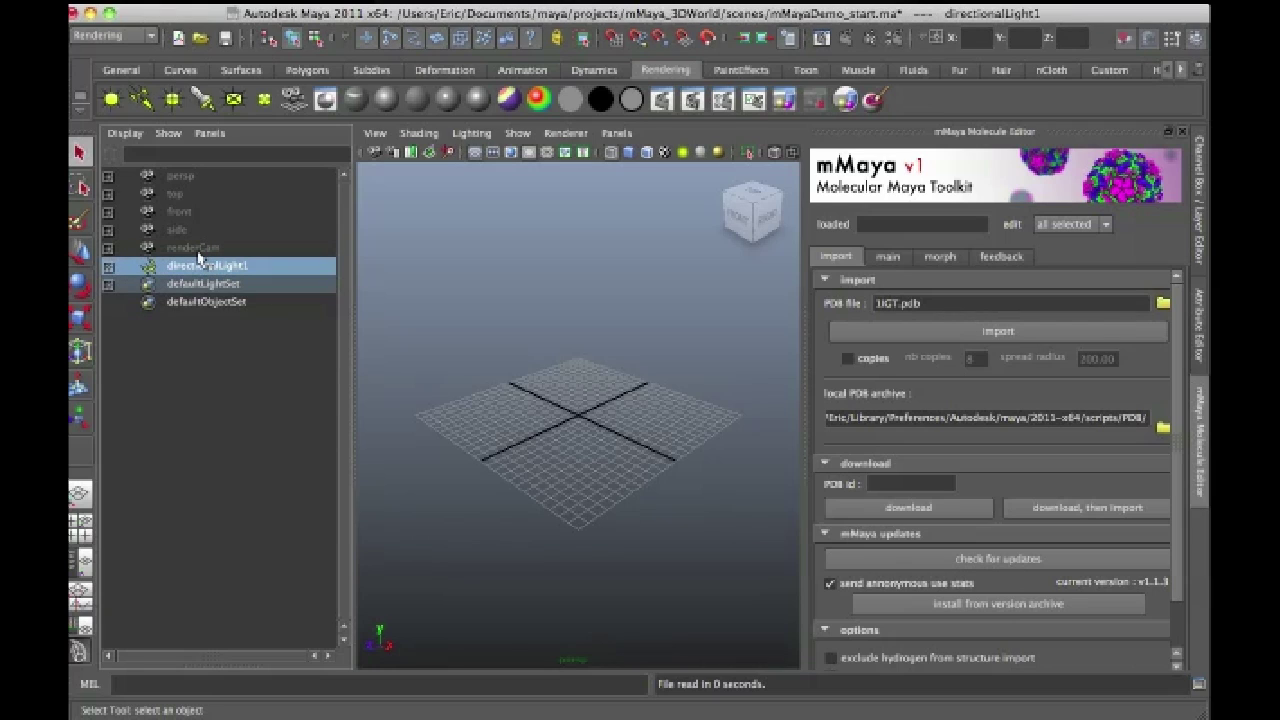
pyautogui.click(195, 248)
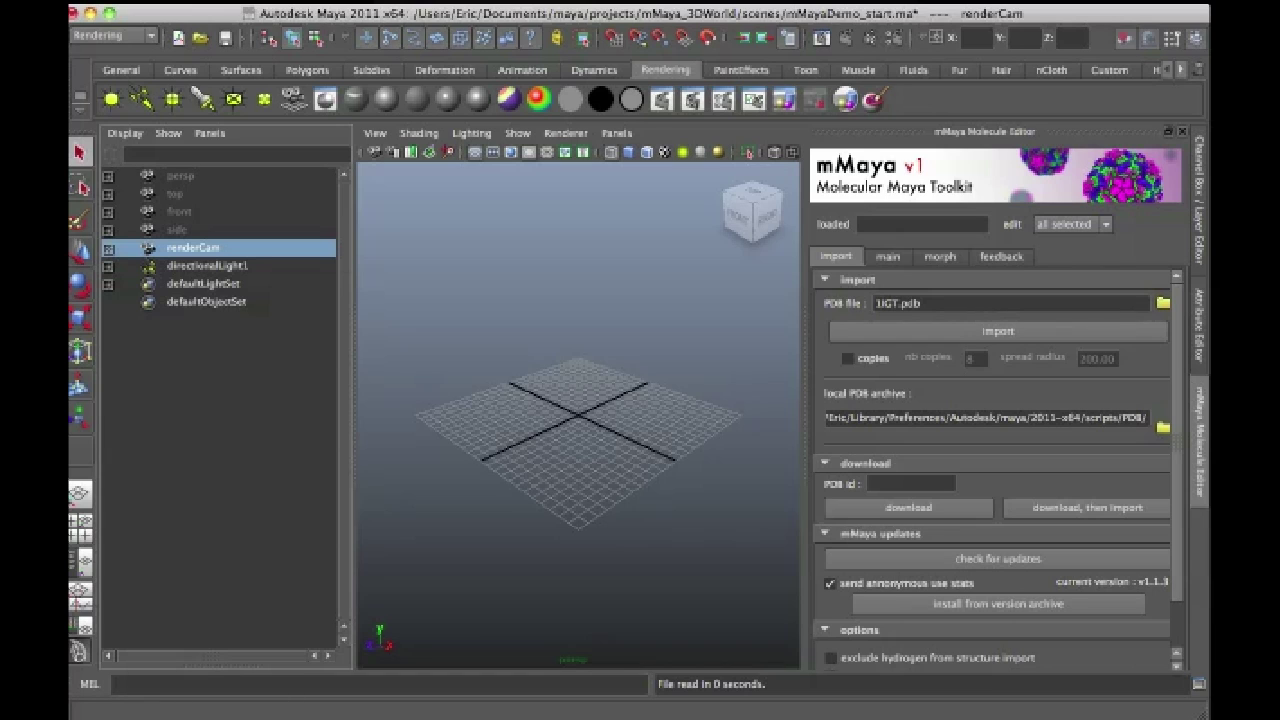
pyautogui.press('super+Tab')
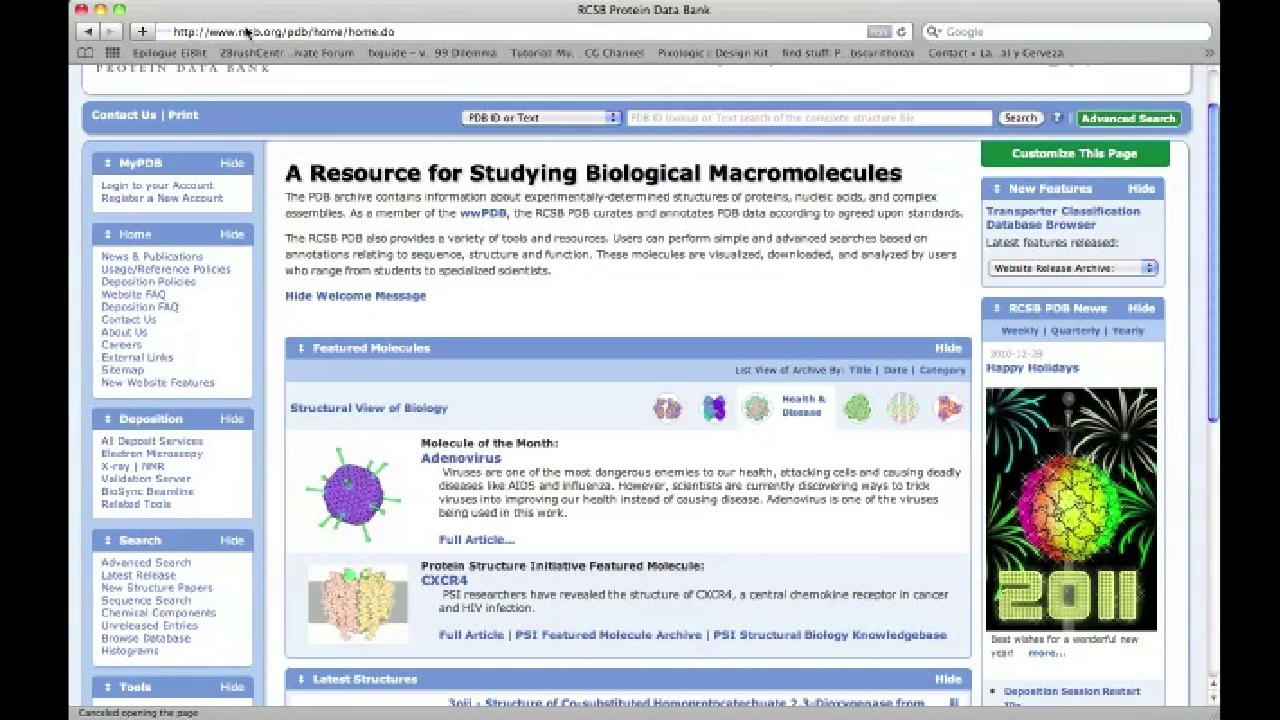
# Step: Go to molecularmovies.org and browse its Molecular Maya Toolkit page
pyautogui.moveTo(237, 31); pyautogui.dragTo(715, 133)
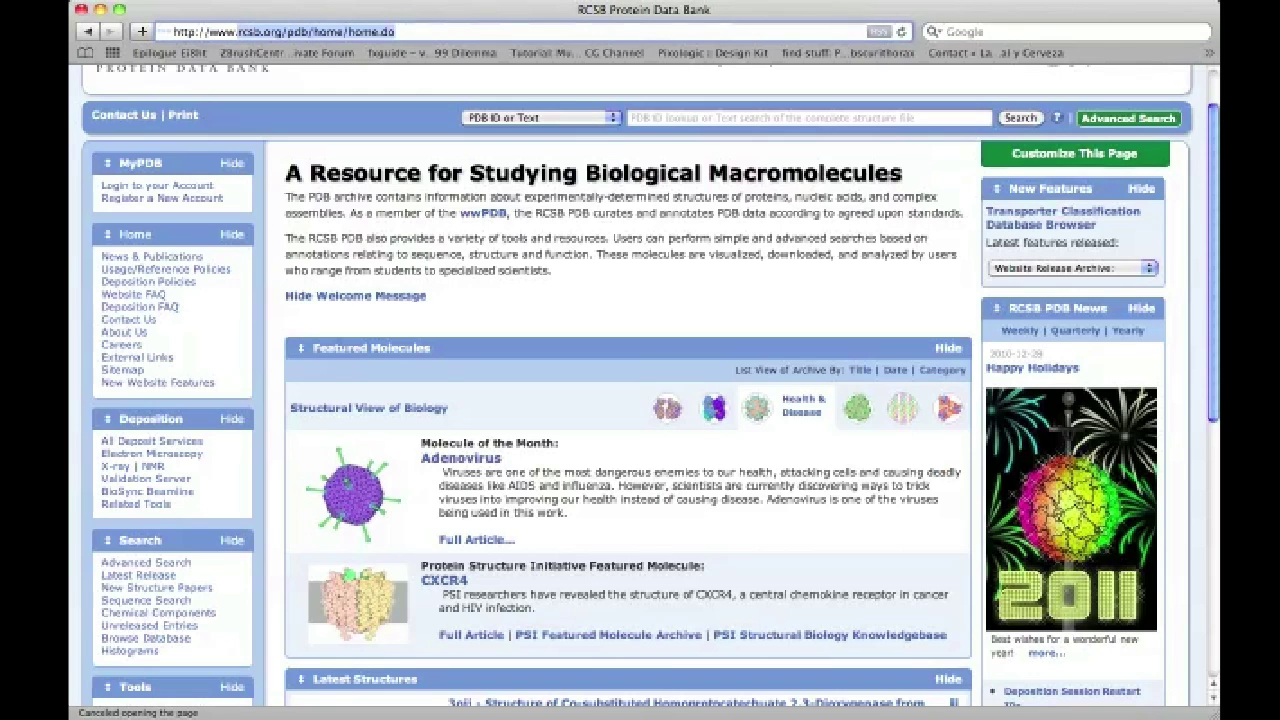
pyautogui.write('molecula')
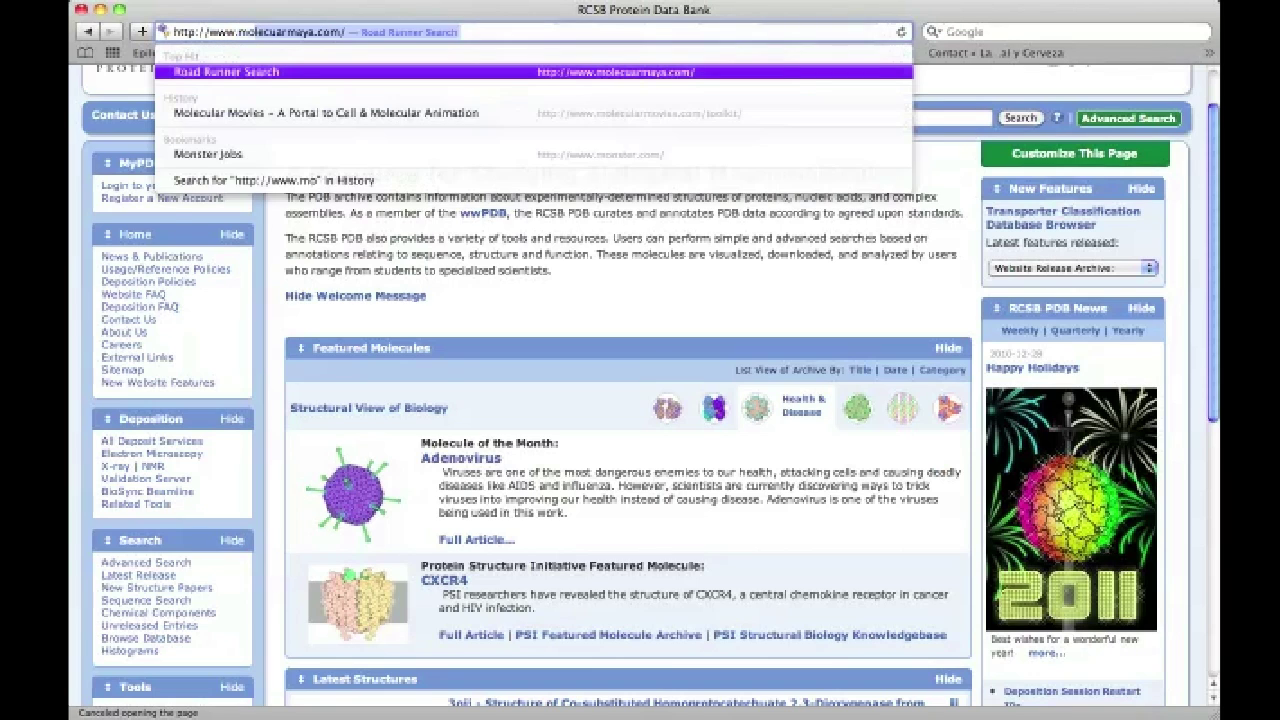
pyautogui.write('rmovies')
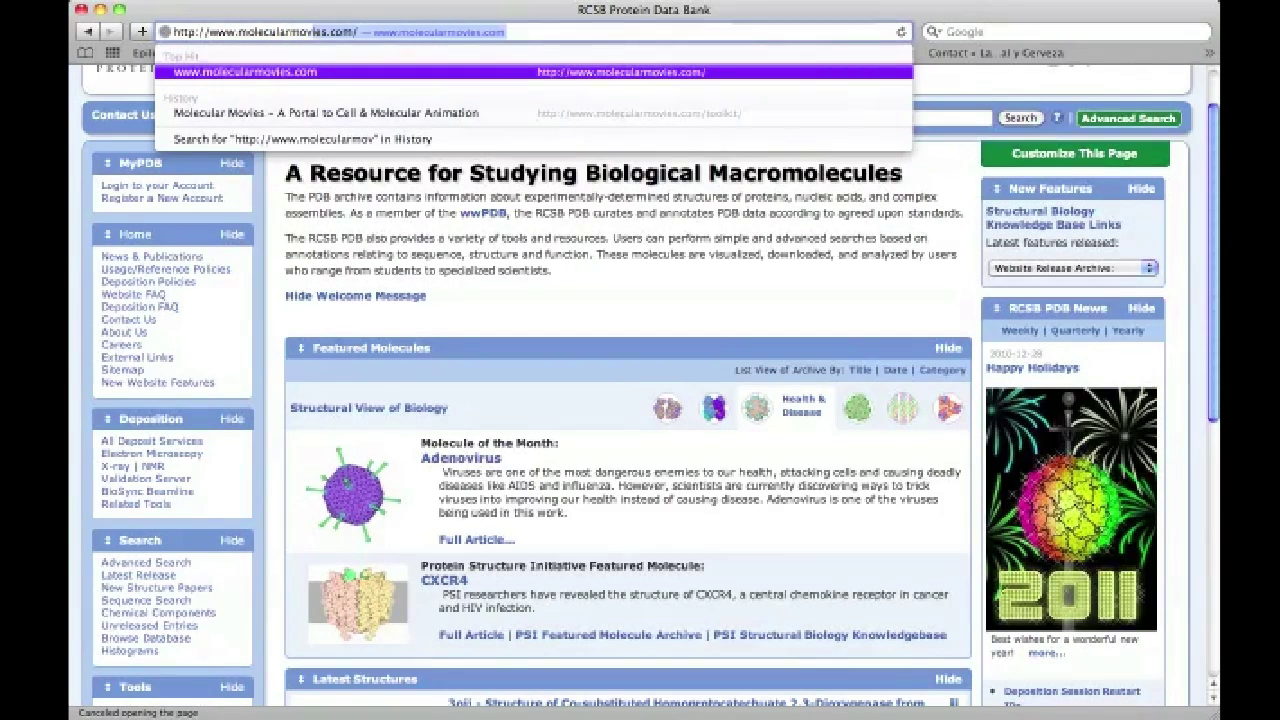
pyautogui.write('.org')
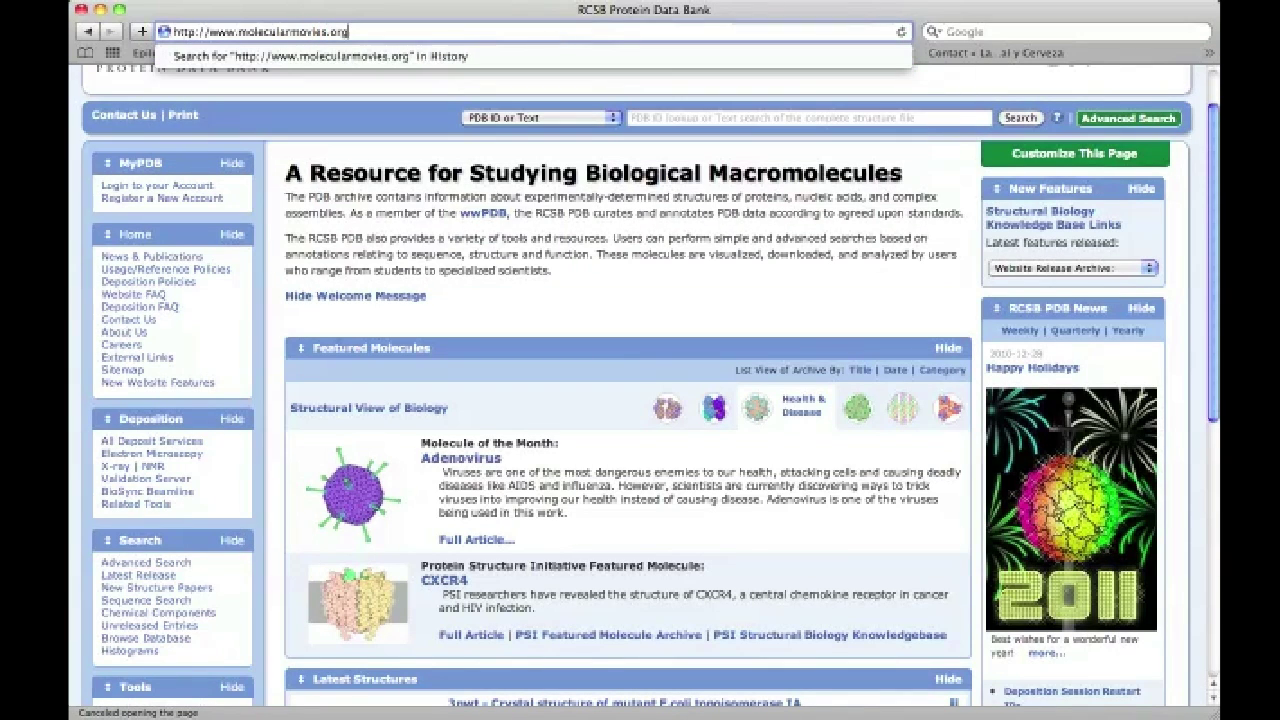
pyautogui.press('Return')
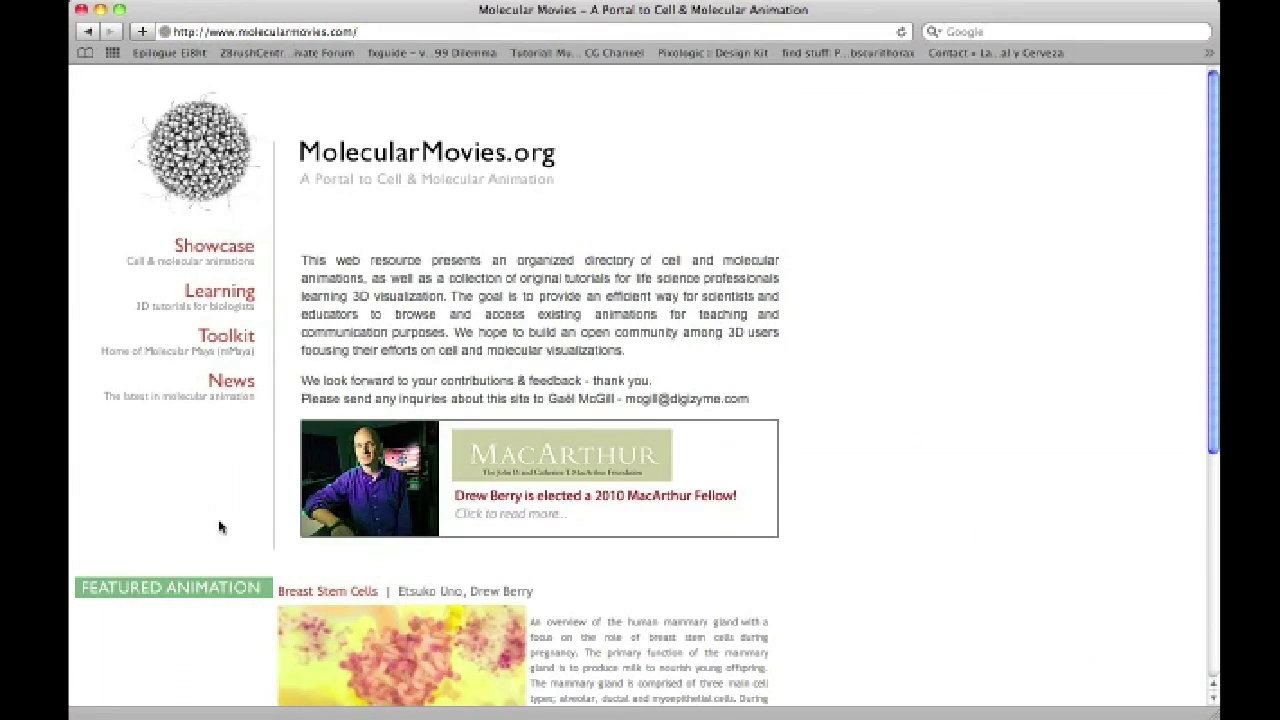
pyautogui.click(246, 344)
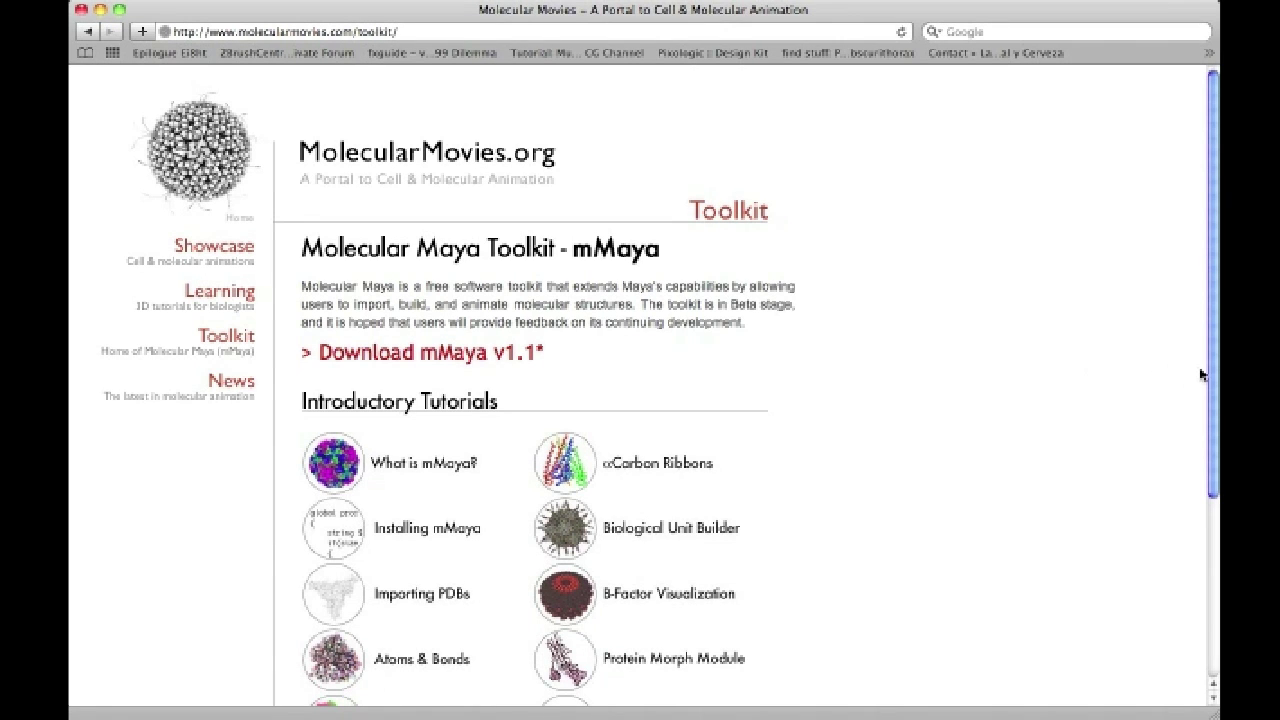
pyautogui.scroll(-2, 1200, 400)
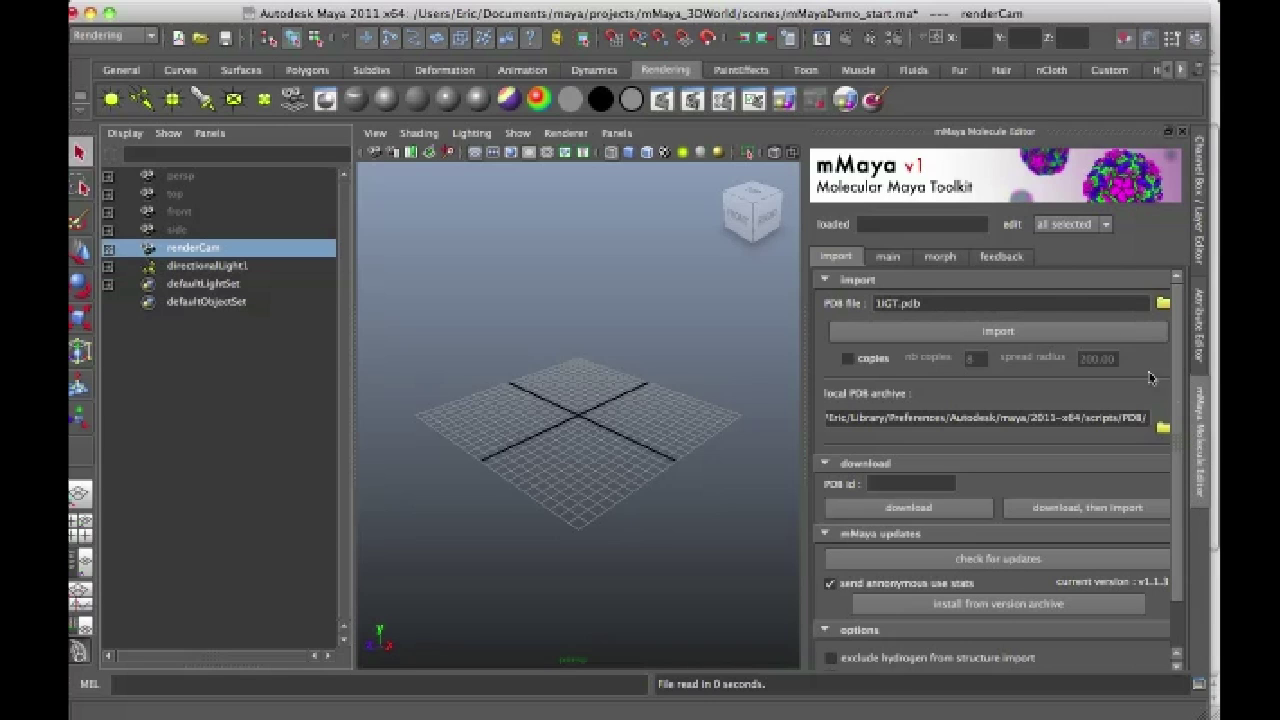
# Step: Show renderCam's attributes in the Attribute Editor, then return to the mMaya Molecule Editor
pyautogui.click(1124, 40)
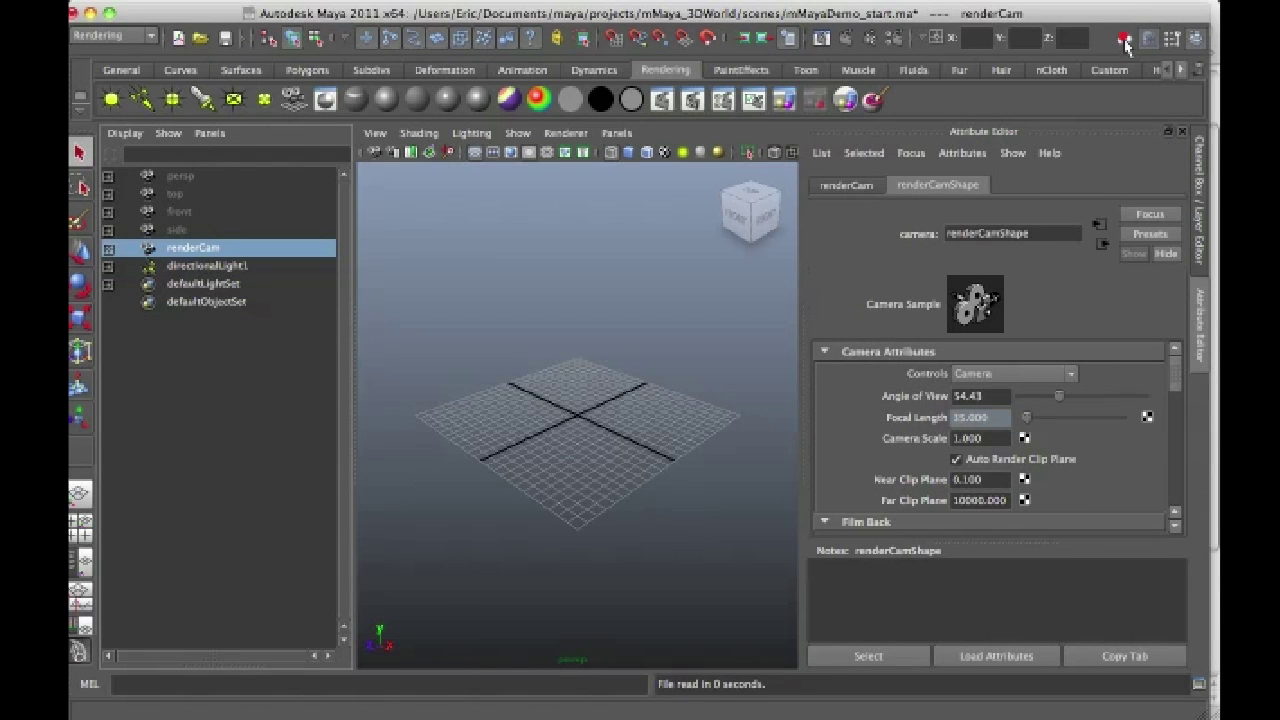
pyautogui.click(1124, 40)
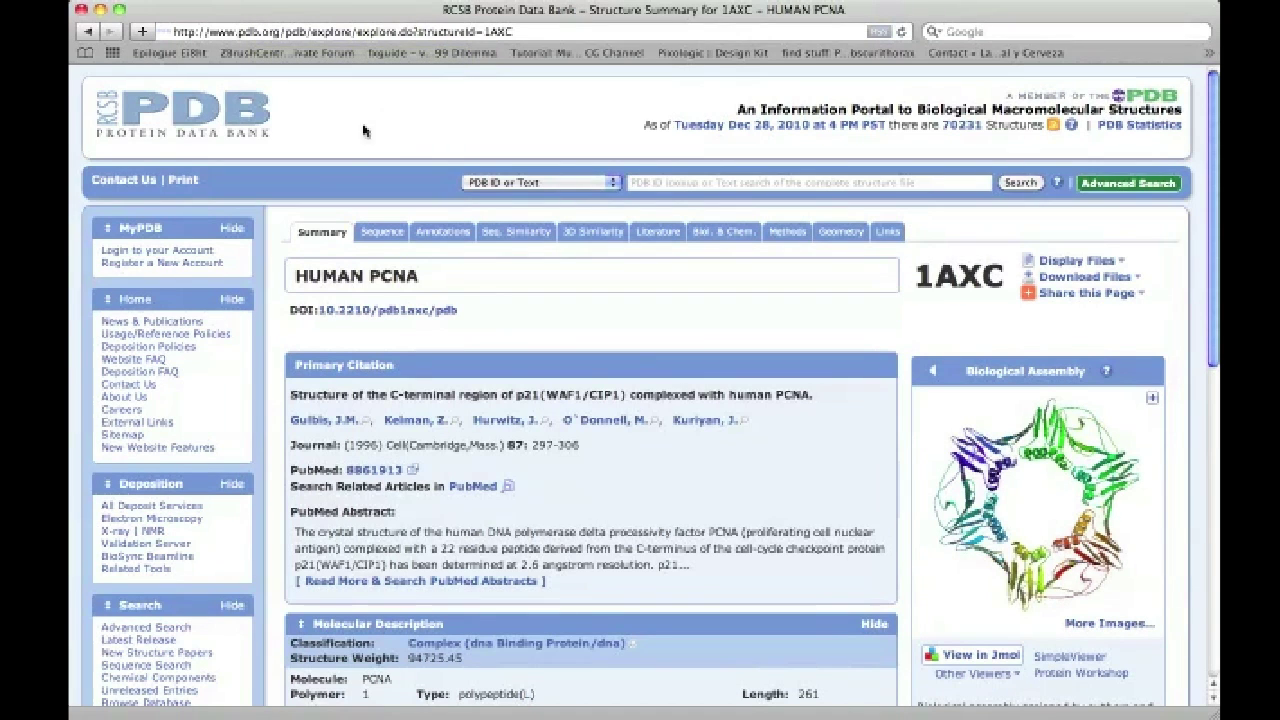
# Step: Return from the 1AXC summary to the RCSB PDB home page via the PDB logo
pyautogui.click(246, 118)
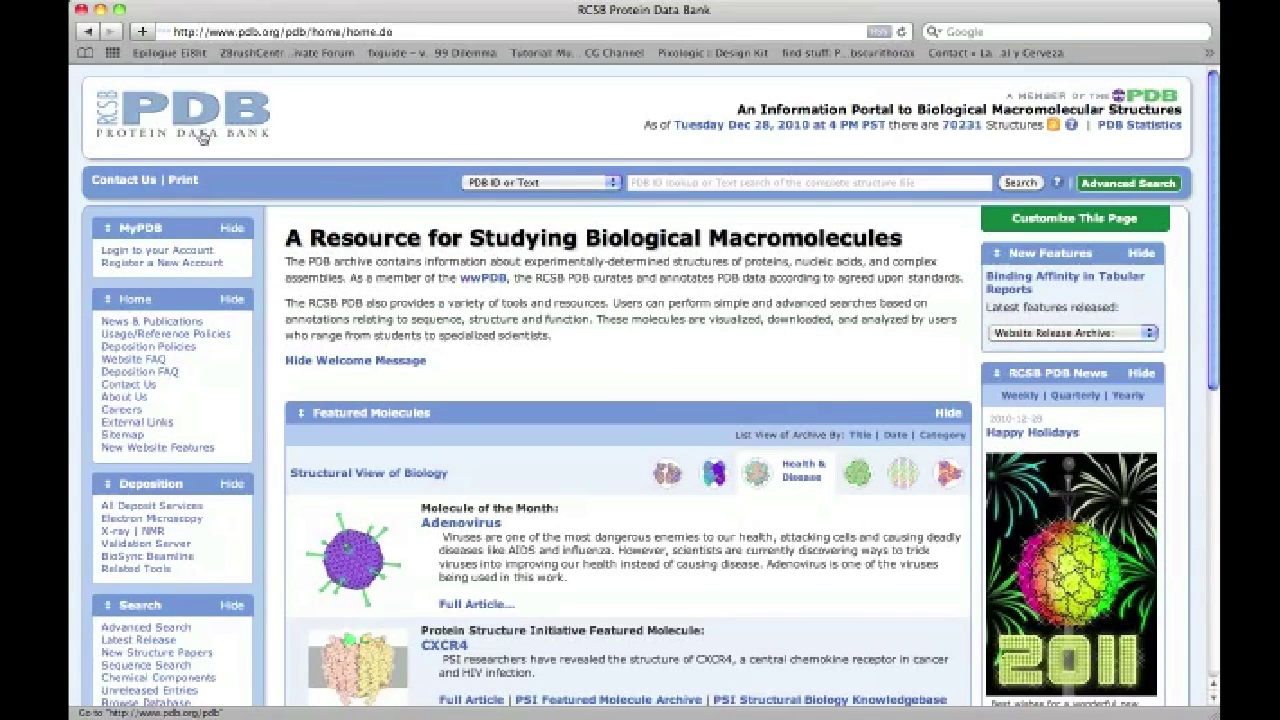
# Step: Scroll down the RCSB home page to Latest Structures and back to the top
pyautogui.scroll(-1, 320, 340)
pyautogui.scroll(-3, 543, 363)
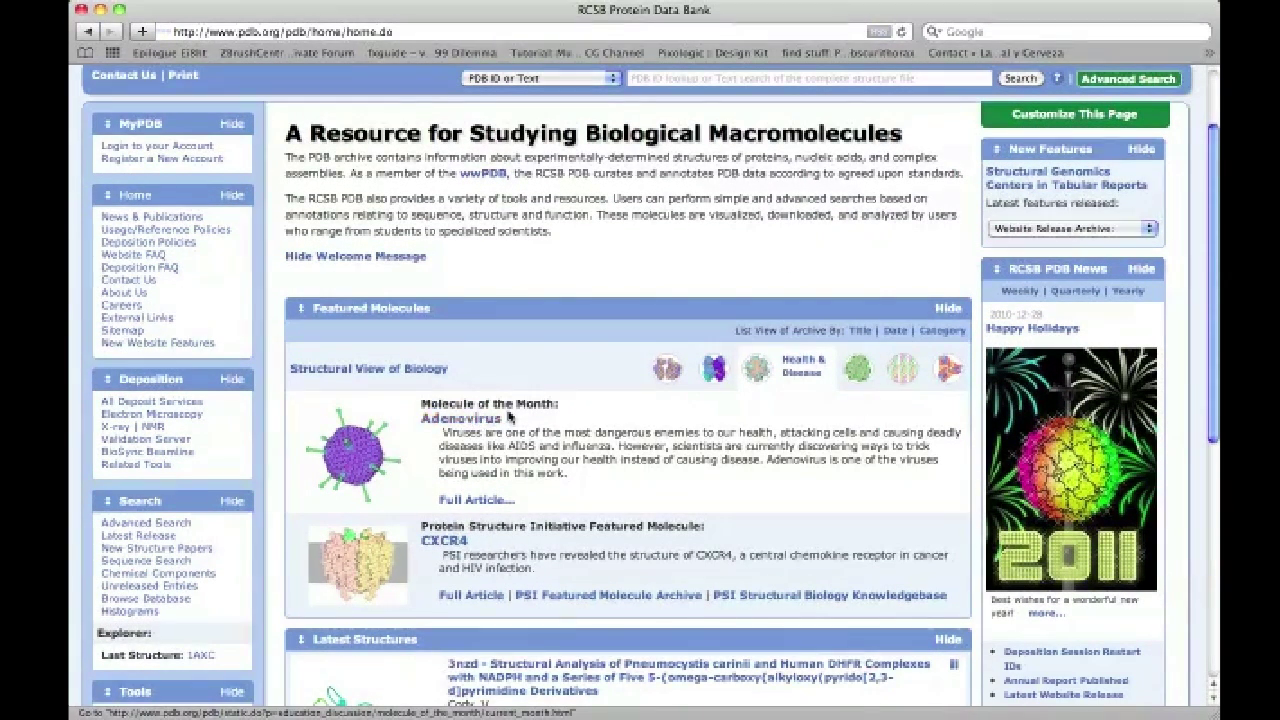
pyautogui.scroll(-4, 552, 421)
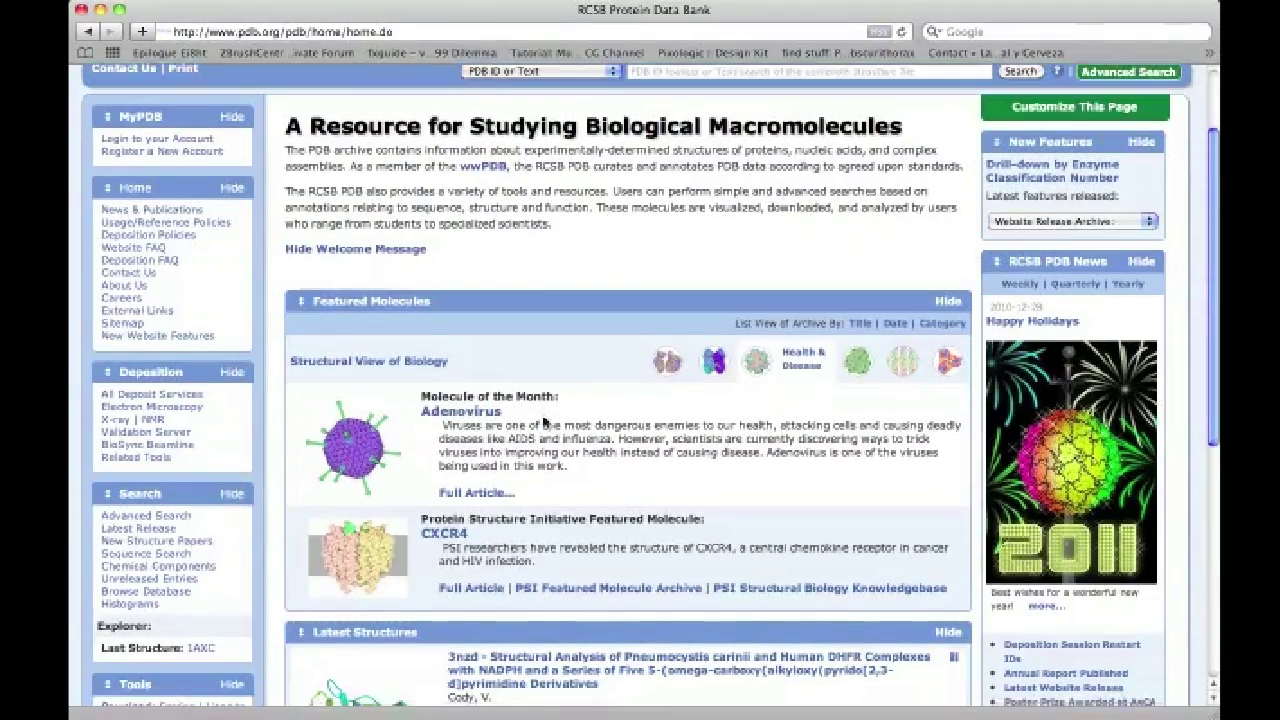
pyautogui.scroll(-4, 556, 414)
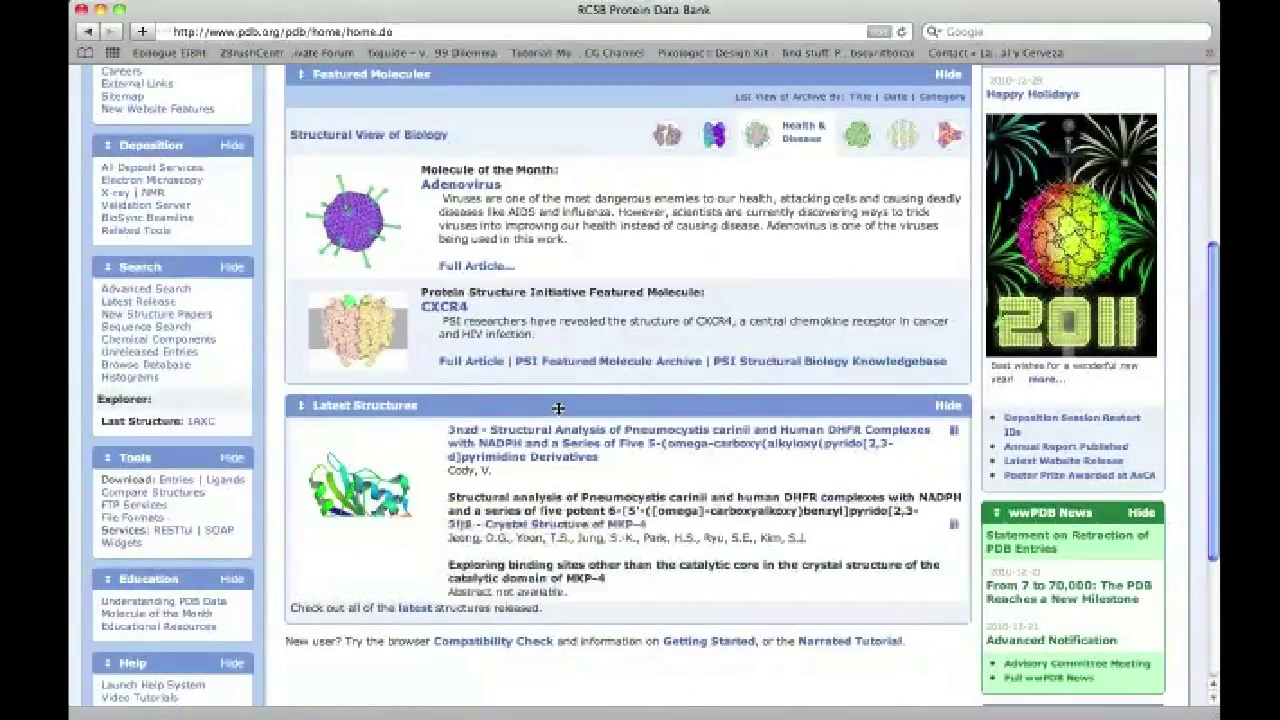
pyautogui.scroll(6, 556, 414)
pyautogui.scroll(6, 687, 325)
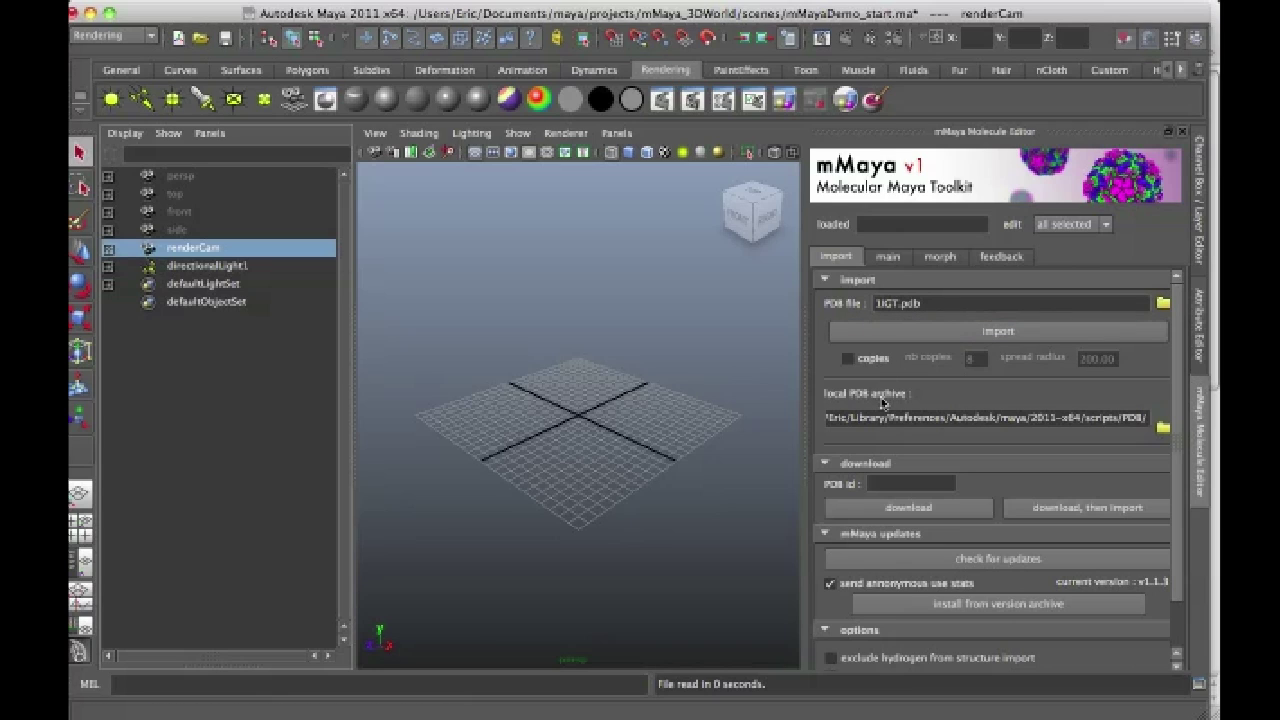
# Step: Clear 1IGT.pdb from the PDB file field, checking the local PDB file list along the way
pyautogui.rightClick(932, 304)
pyautogui.click(874, 306)
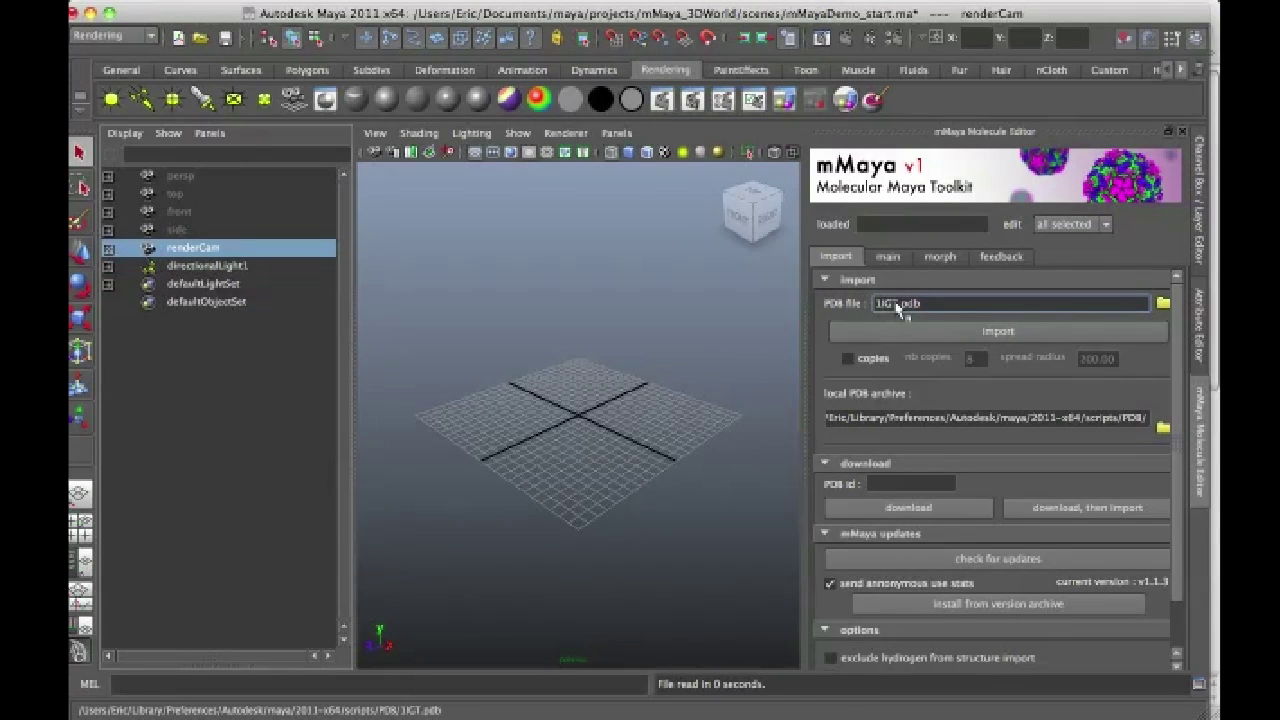
pyautogui.press('BackSpace')
pyautogui.rightClick(978, 303)
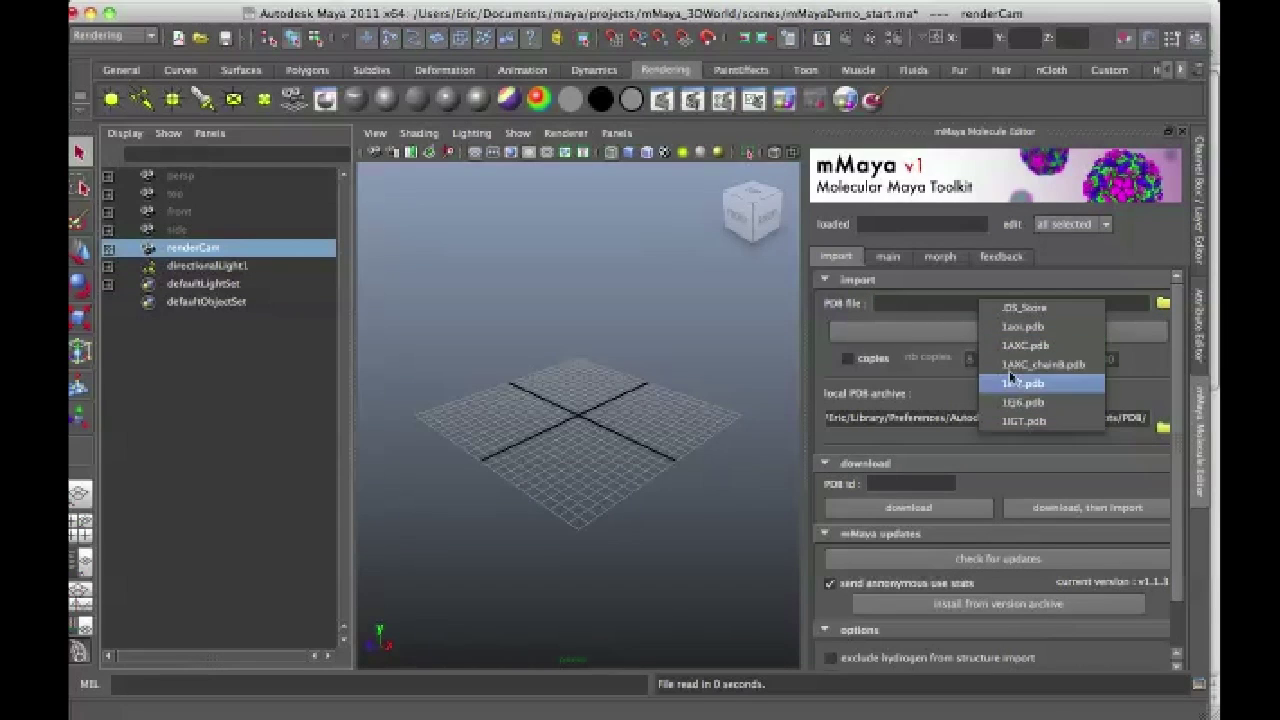
pyautogui.click(886, 302)
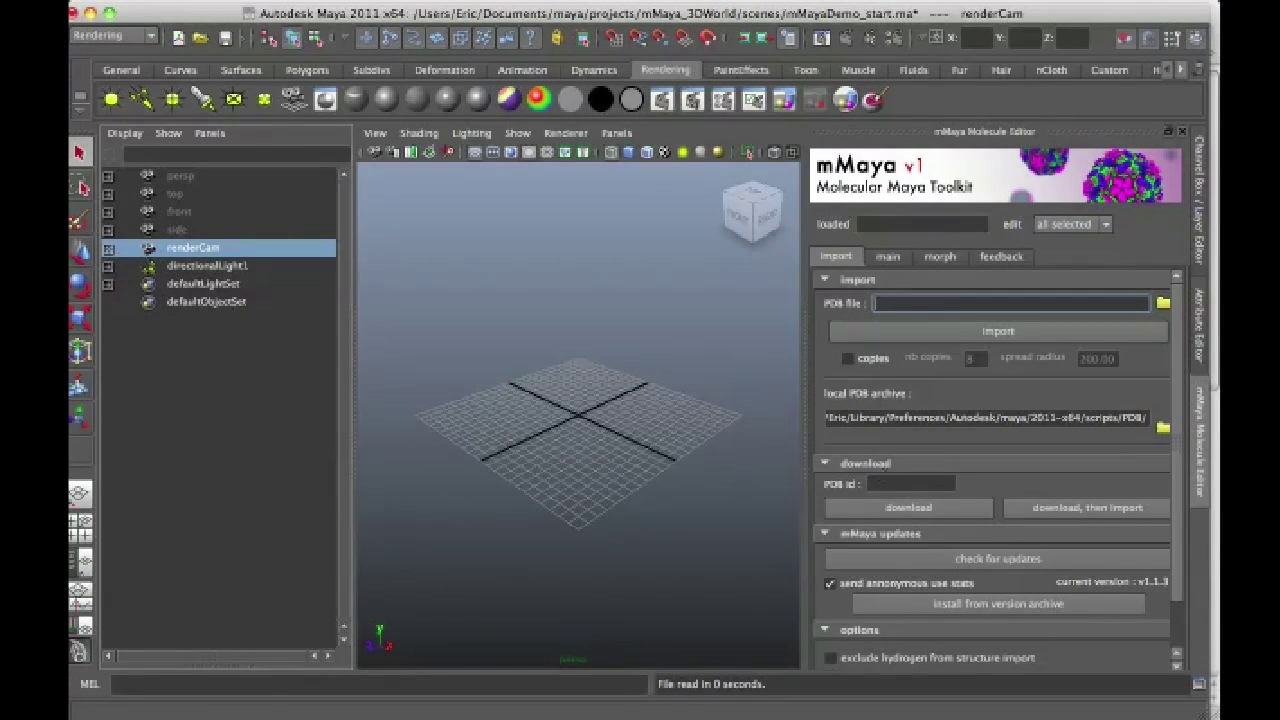
# Step: Enter PDB id 1cd3 and run 'download, then import' for it
pyautogui.click(890, 484)
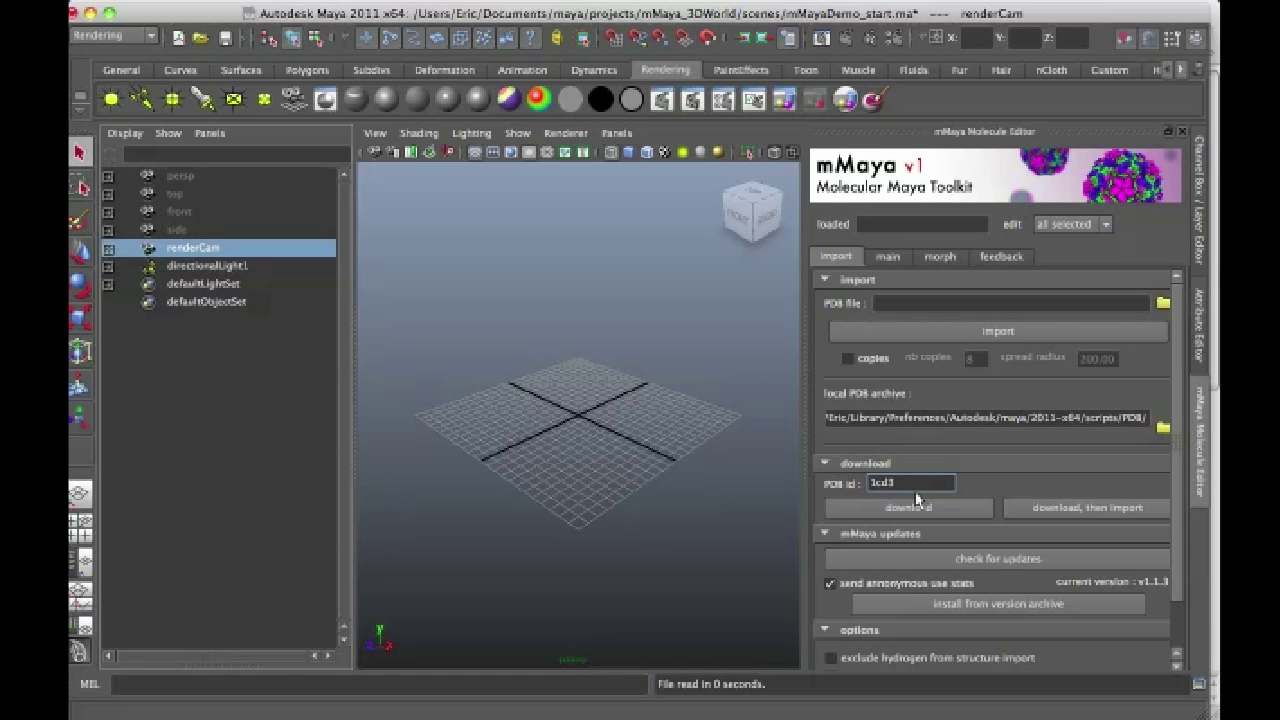
pyautogui.write('3')
pyautogui.click(930, 510)
pyautogui.click(1105, 518)
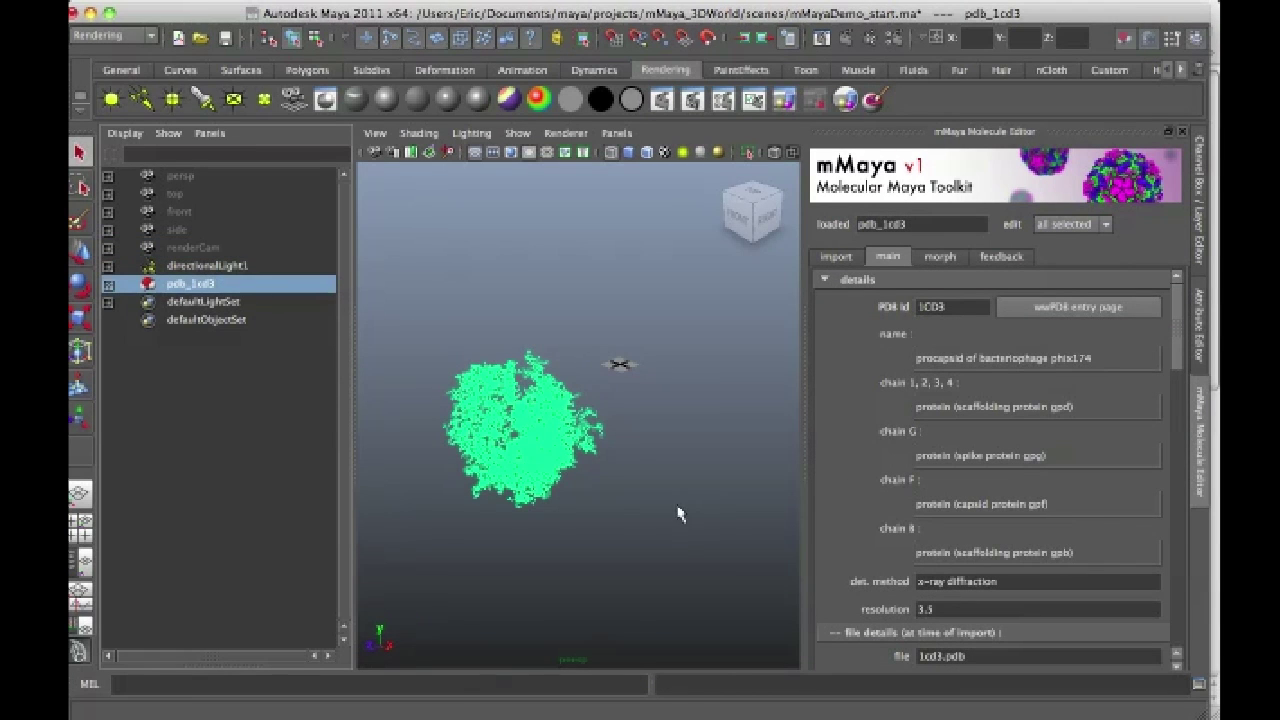
# Step: Orbit and zoom around the imported 1CD3 point cloud to inspect it from several angles
pyautogui.keyDown('alt'); pyautogui.moveTo(602, 530); pyautogui.dragTo(688, 465); pyautogui.keyUp('alt')
pyautogui.scroll(5, 586, 520)
pyautogui.keyDown('alt'); pyautogui.moveTo(640, 513); pyautogui.dragTo(723, 543); pyautogui.keyUp('alt')
pyautogui.click(686, 537)
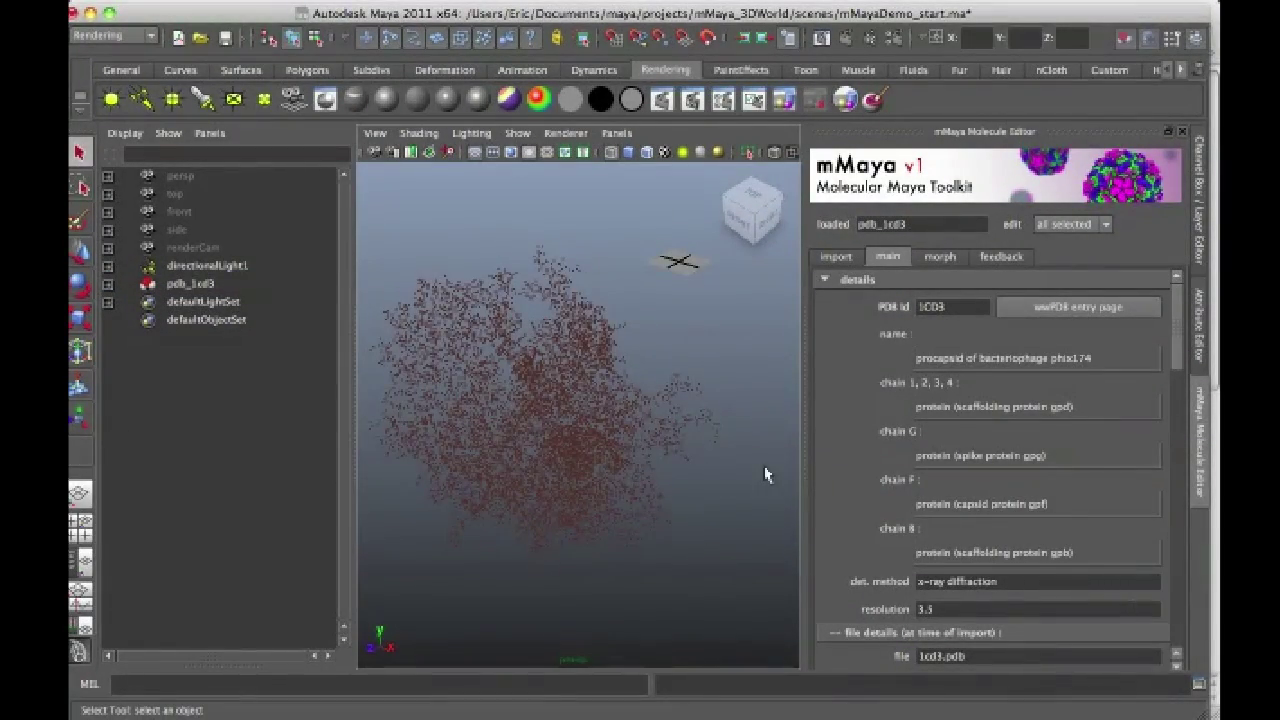
pyautogui.keyDown('alt'); pyautogui.moveTo(766, 471); pyautogui.dragTo(678, 521); pyautogui.keyUp('alt')
pyautogui.scroll(10, 690, 557)
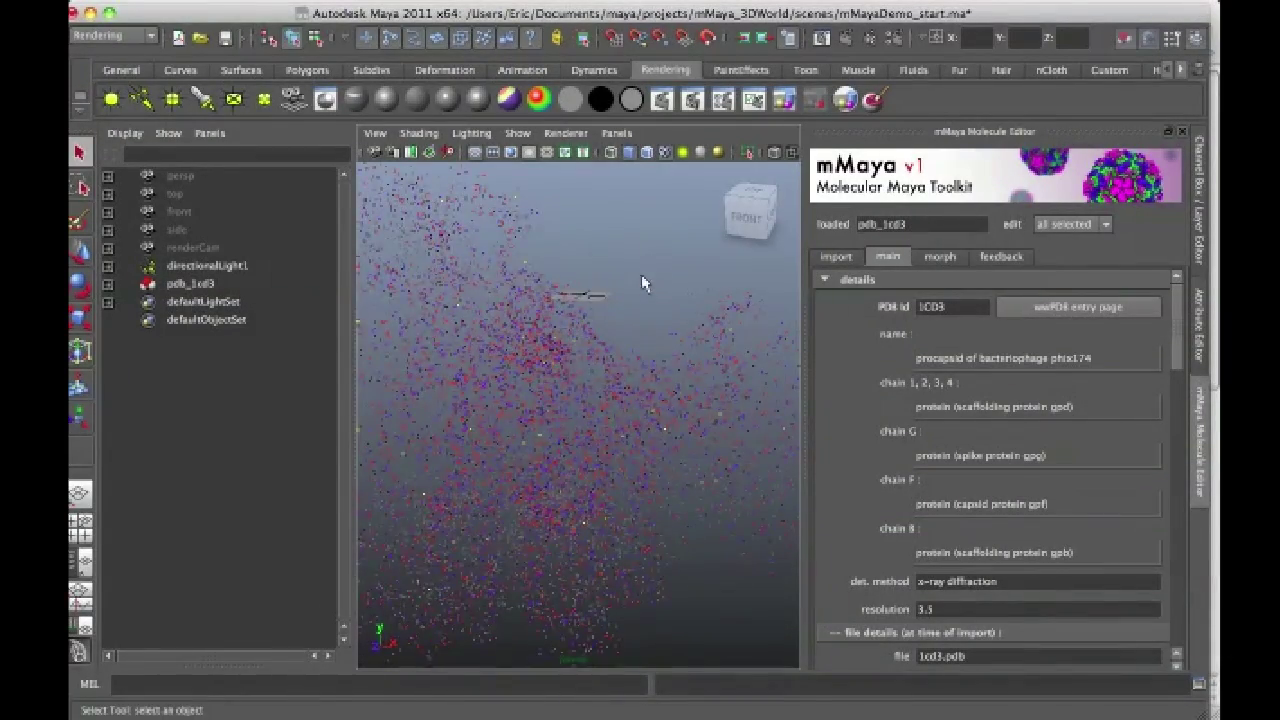
pyautogui.keyDown('alt'); pyautogui.moveTo(641, 278); pyautogui.dragTo(574, 354); pyautogui.keyUp('alt')
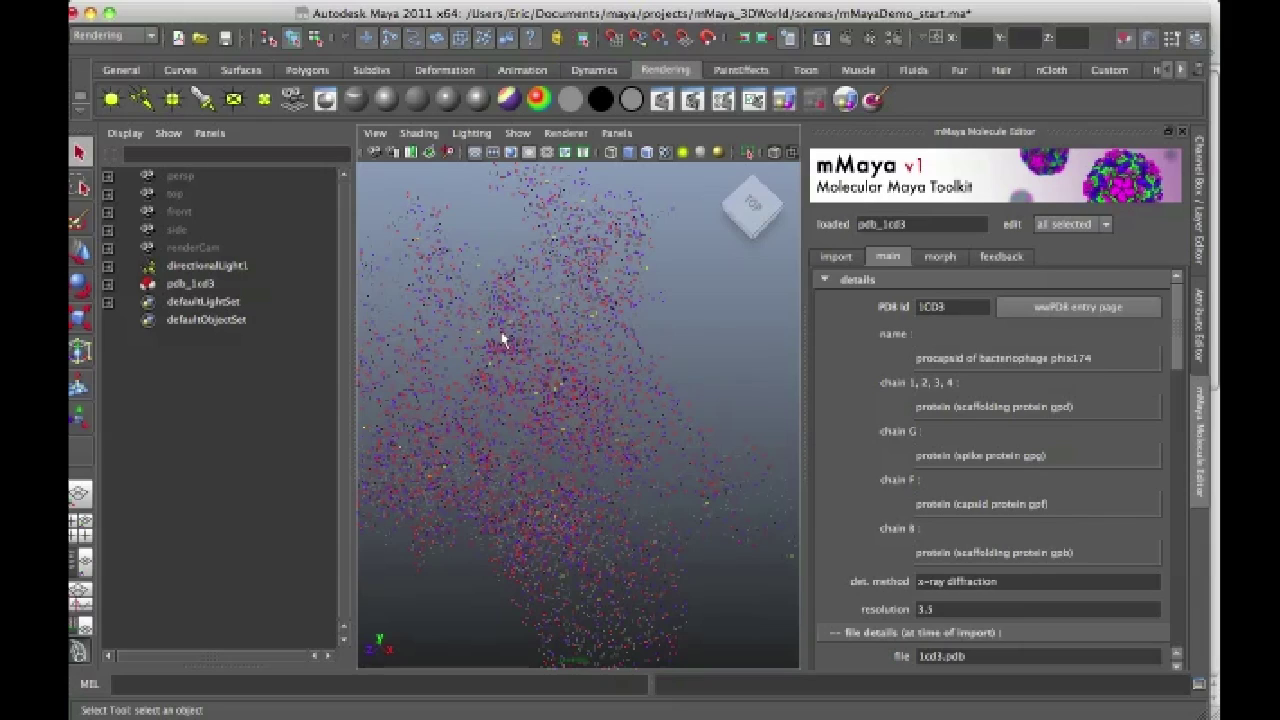
pyautogui.keyDown('alt'); pyautogui.moveTo(457, 607); pyautogui.dragTo(480, 505); pyautogui.keyUp('alt')
pyautogui.keyDown('alt'); pyautogui.moveTo(796, 533); pyautogui.dragTo(660, 556); pyautogui.keyUp('alt')
pyautogui.moveTo(709, 551)
pyautogui.keyDown('alt'); pyautogui.mouseDown(button='right')
pyautogui.moveTo(768, 567)
pyautogui.moveTo(694, 568)
pyautogui.mouseUp(button='right'); pyautogui.keyUp('alt')
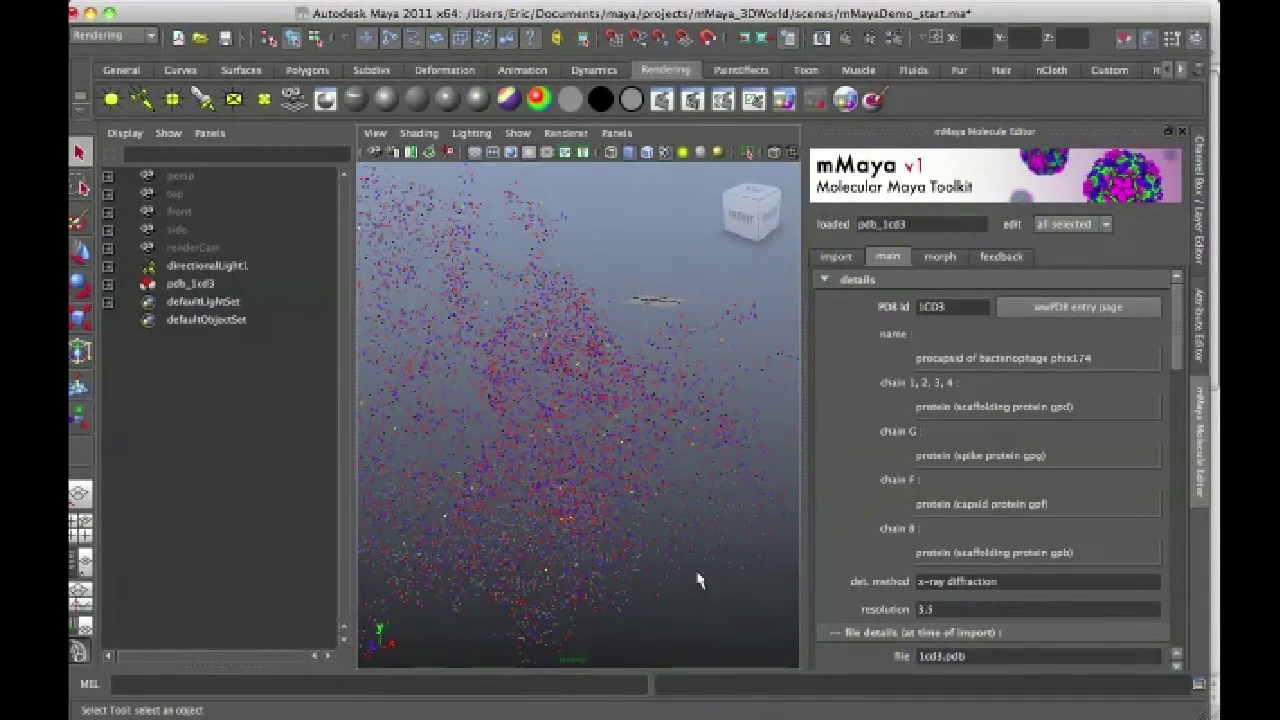
# Step: Select pdb_1cd3 in the Outliner and expand it and model_1 to show the chains
pyautogui.click(195, 286)
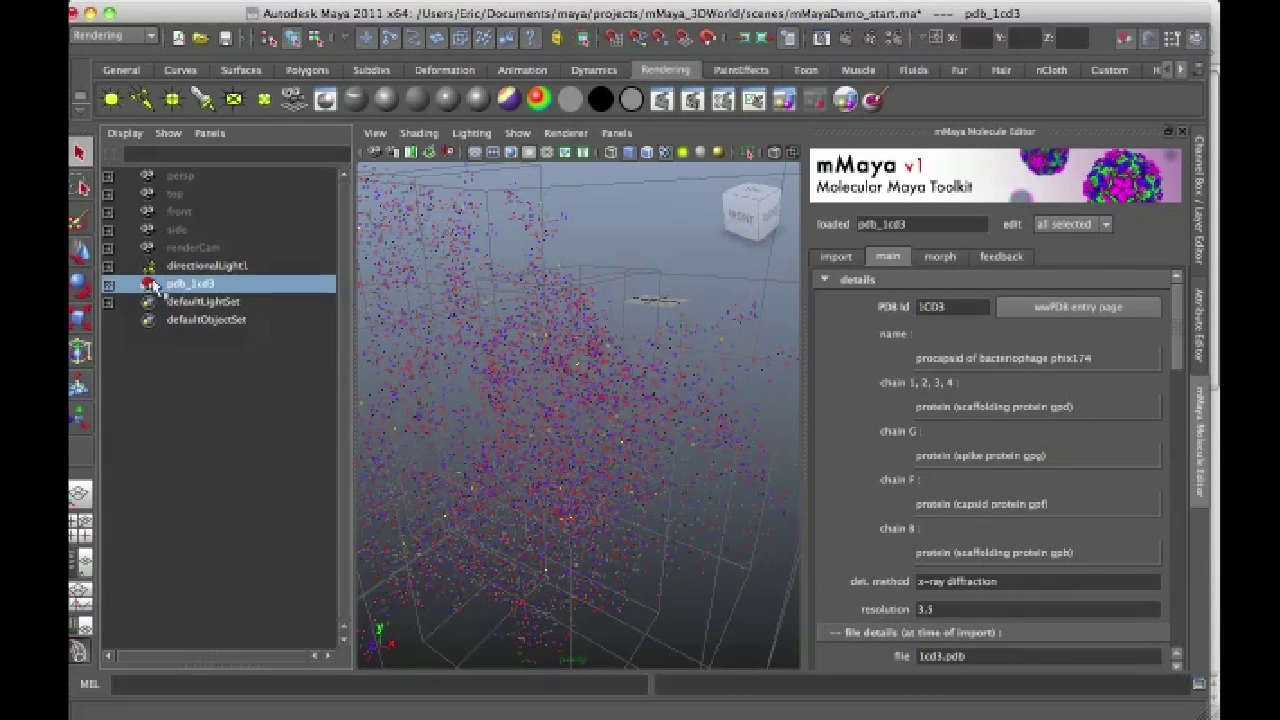
pyautogui.click(108, 284)
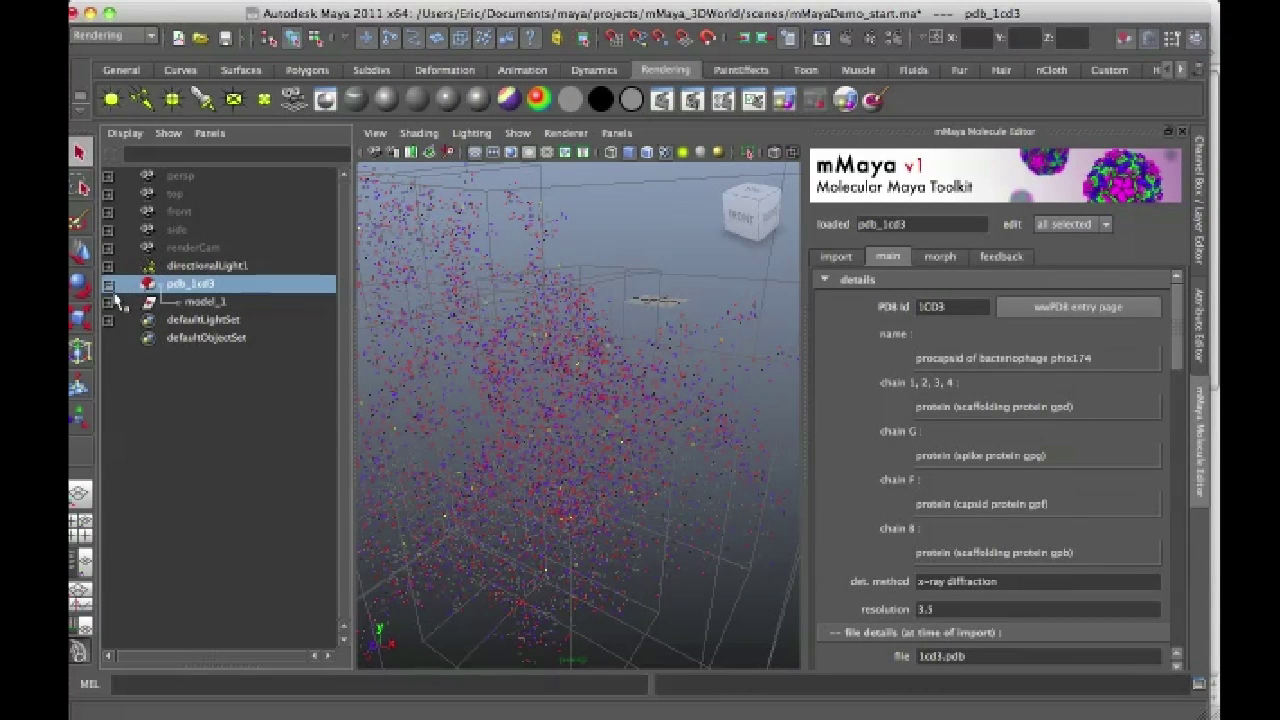
pyautogui.click(109, 302)
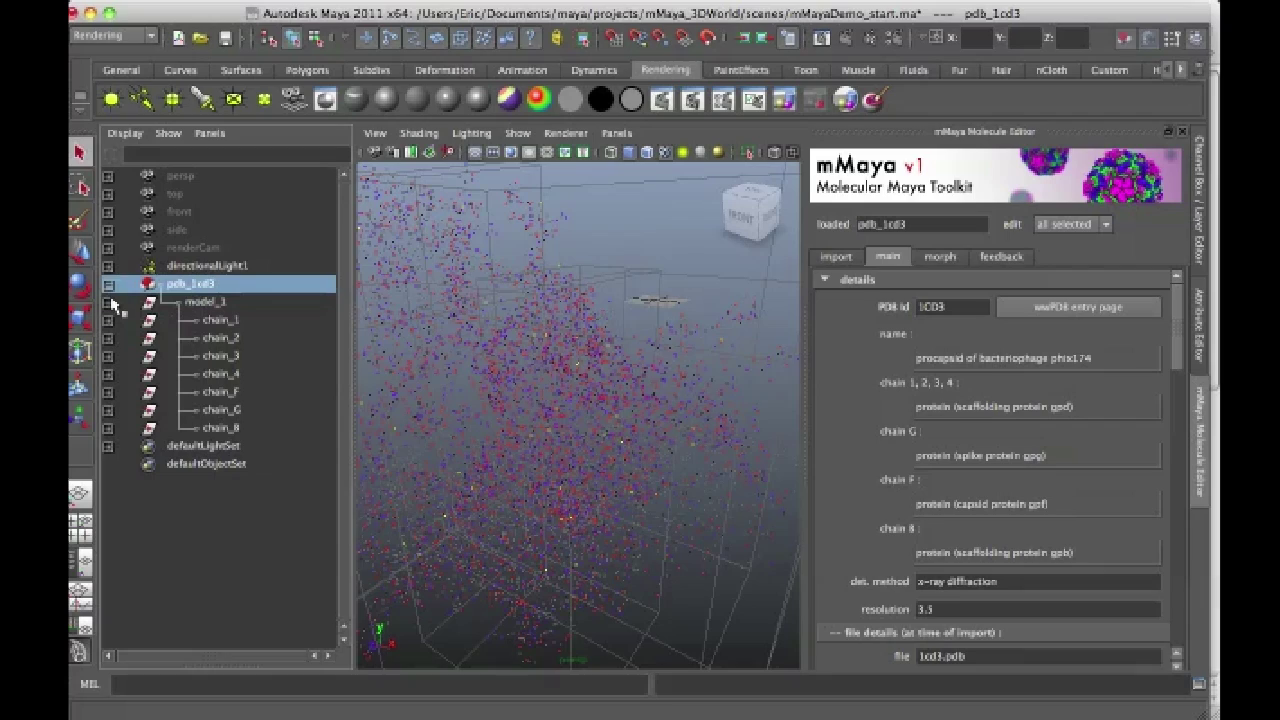
# Step: Select chain_1, chain_2, chain_3, chain_4 and chain_F in turn, then reselect pdb_1cd3
pyautogui.click(220, 320)
pyautogui.click(240, 337)
pyautogui.keyDown('alt'); pyautogui.moveTo(563, 414); pyautogui.dragTo(560, 463, button='right'); pyautogui.keyUp('alt')
pyautogui.keyDown('alt'); pyautogui.moveTo(560, 463); pyautogui.dragTo(560, 451); pyautogui.keyUp('alt')
pyautogui.click(232, 356)
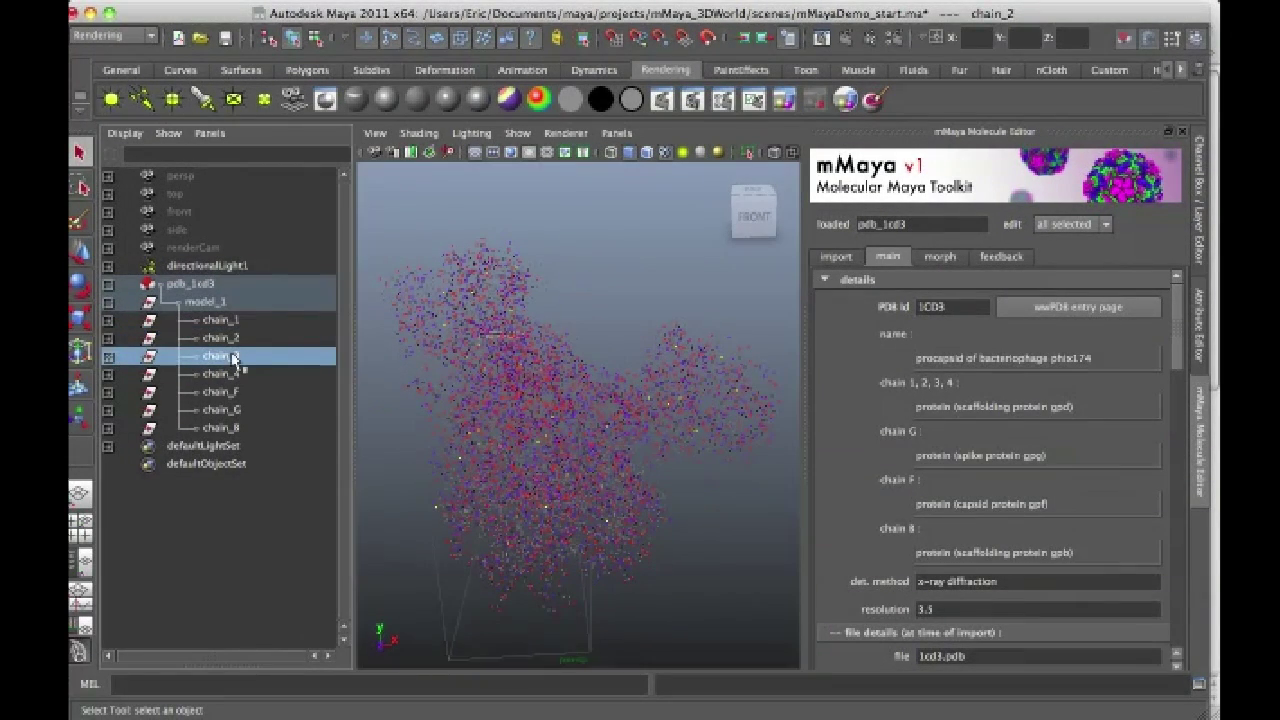
pyautogui.click(236, 373)
pyautogui.click(240, 392)
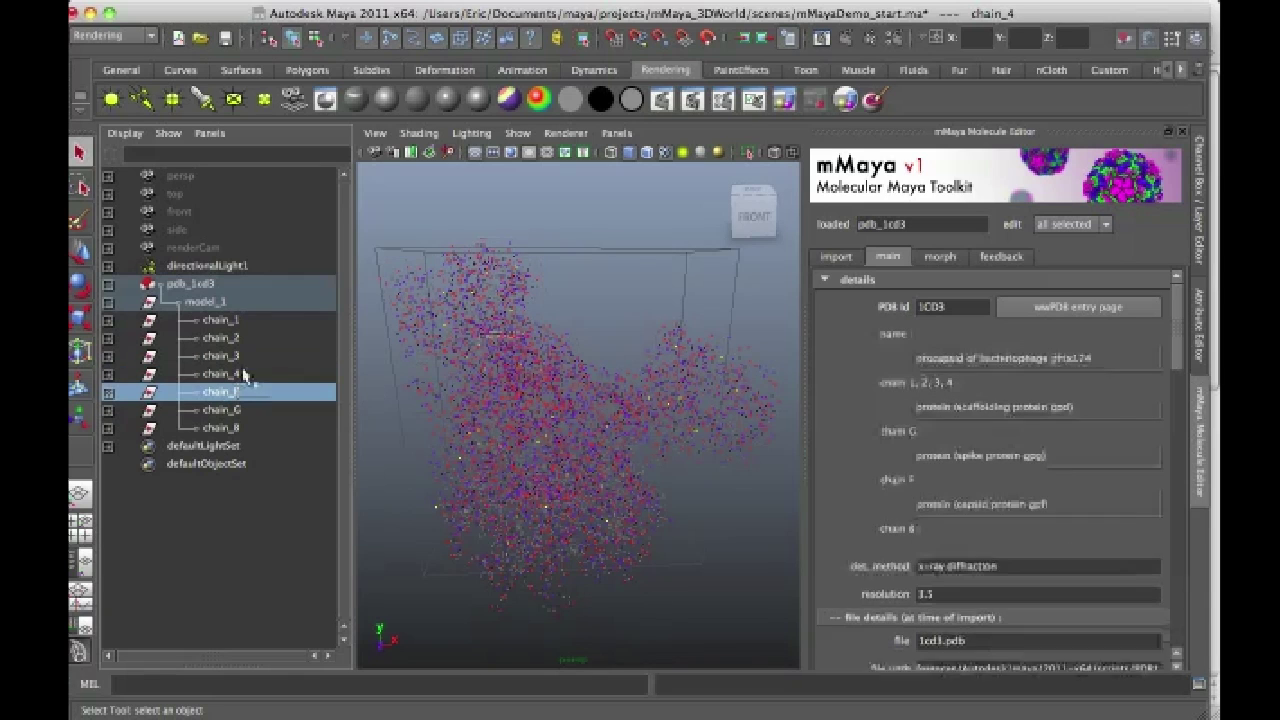
pyautogui.click(246, 320)
pyautogui.click(242, 338)
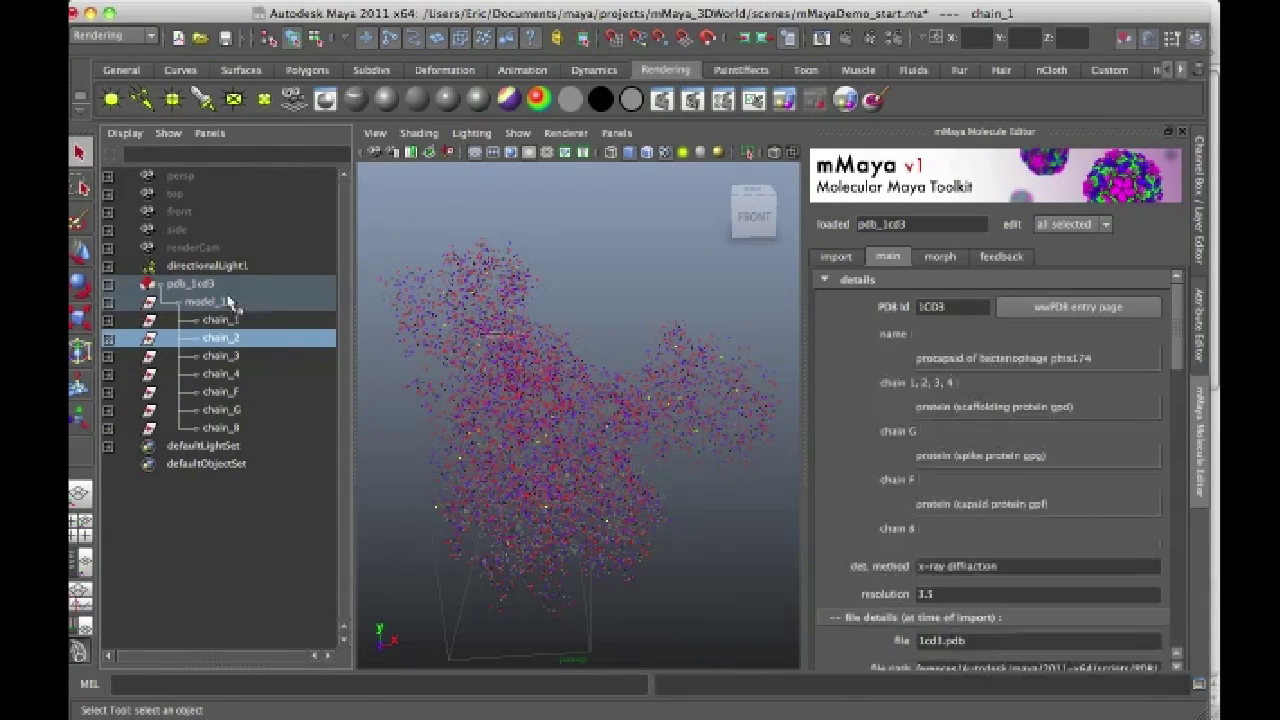
pyautogui.click(212, 285)
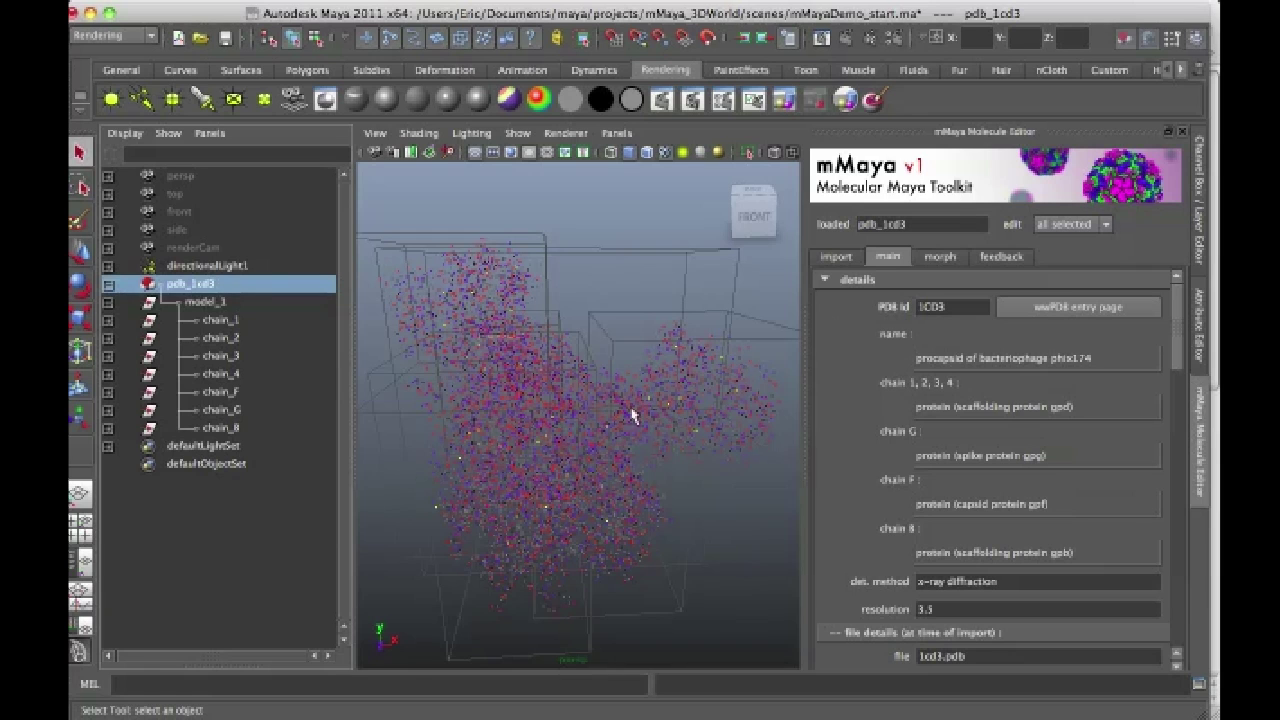
pyautogui.keyDown('alt'); pyautogui.moveTo(640, 422); pyautogui.dragTo(790, 380); pyautogui.keyUp('alt')
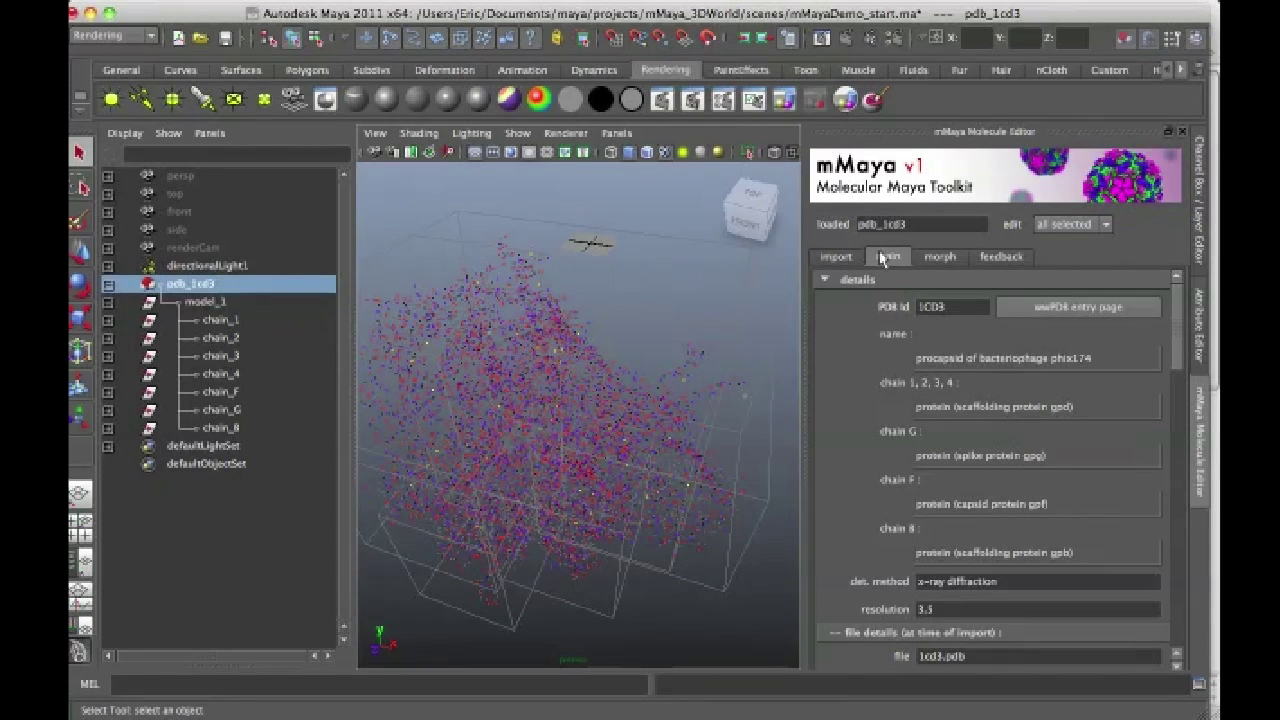
# Step: Open the 1CD3 entry page on the RCSB PDB website from the mMaya Molecule Editor
pyautogui.click(840, 258)
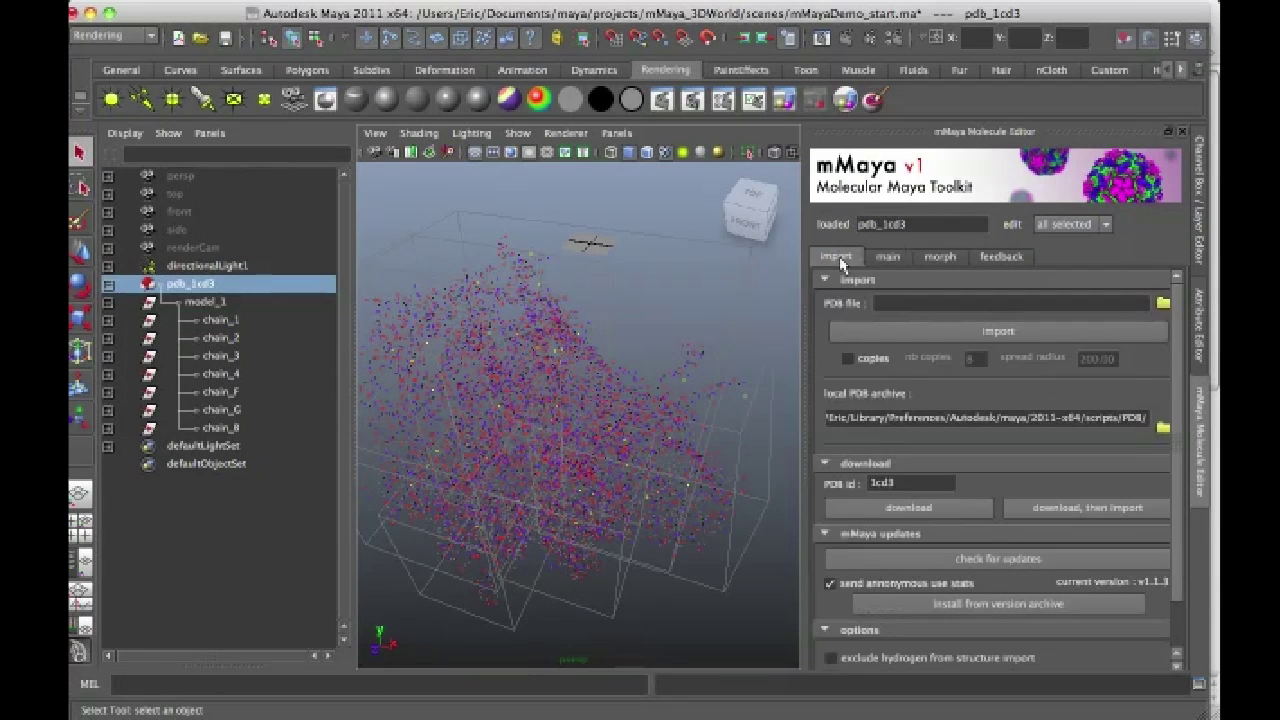
pyautogui.click(889, 258)
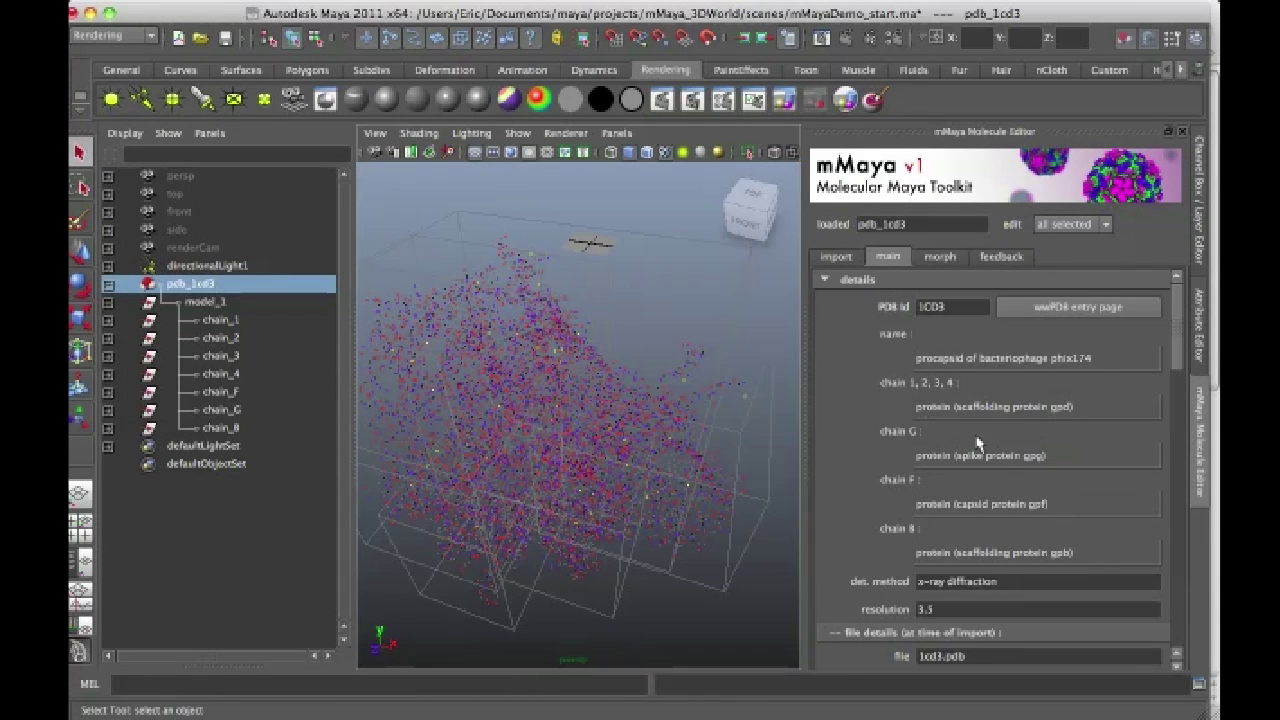
pyautogui.keyDown('alt'); pyautogui.moveTo(648, 488); pyautogui.dragTo(600, 471); pyautogui.keyUp('alt')
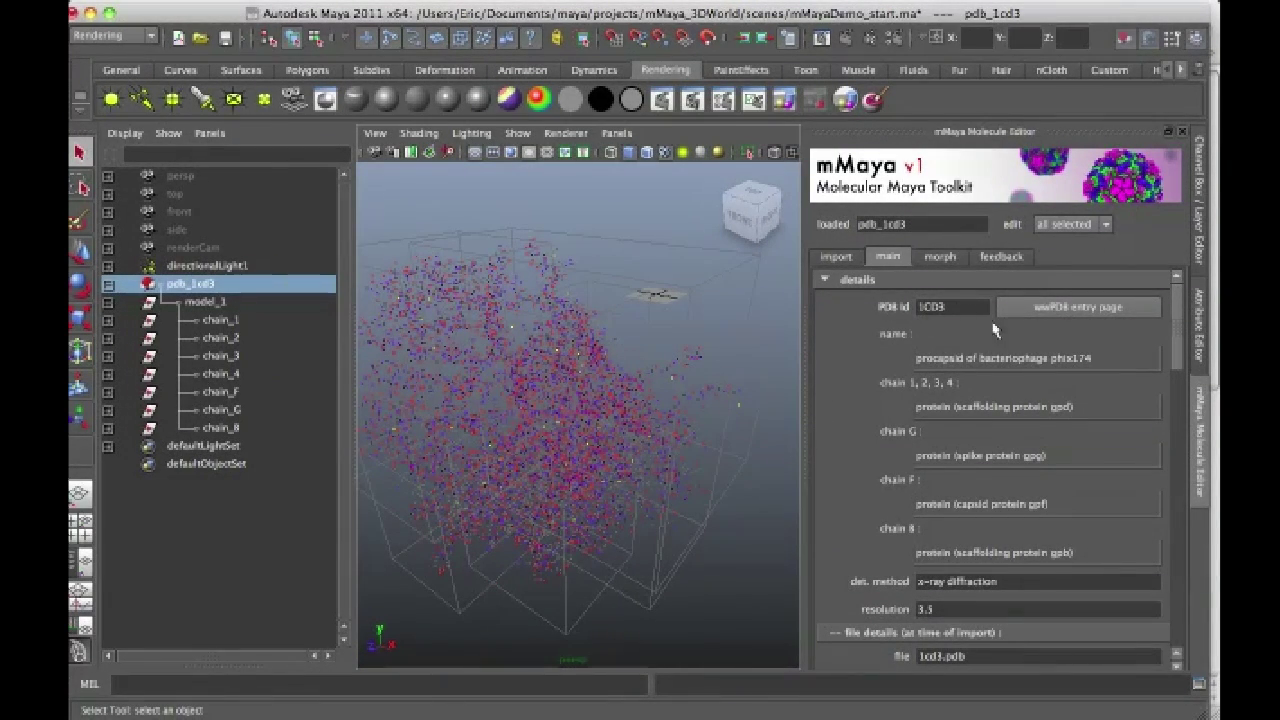
pyautogui.click(1083, 309)
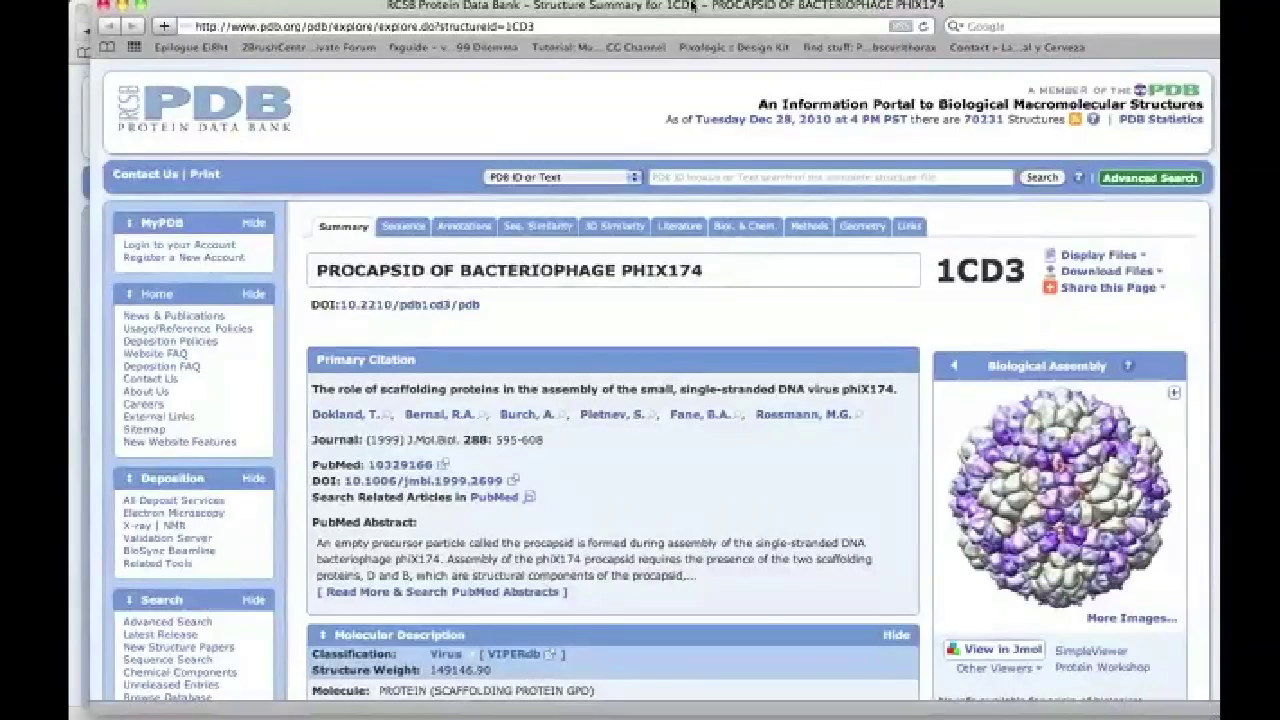
# Step: Scroll through the 1CD3 procapsid Structure Summary page, then return to the Maya window
pyautogui.moveTo(692, 5); pyautogui.dragTo(692, 10)
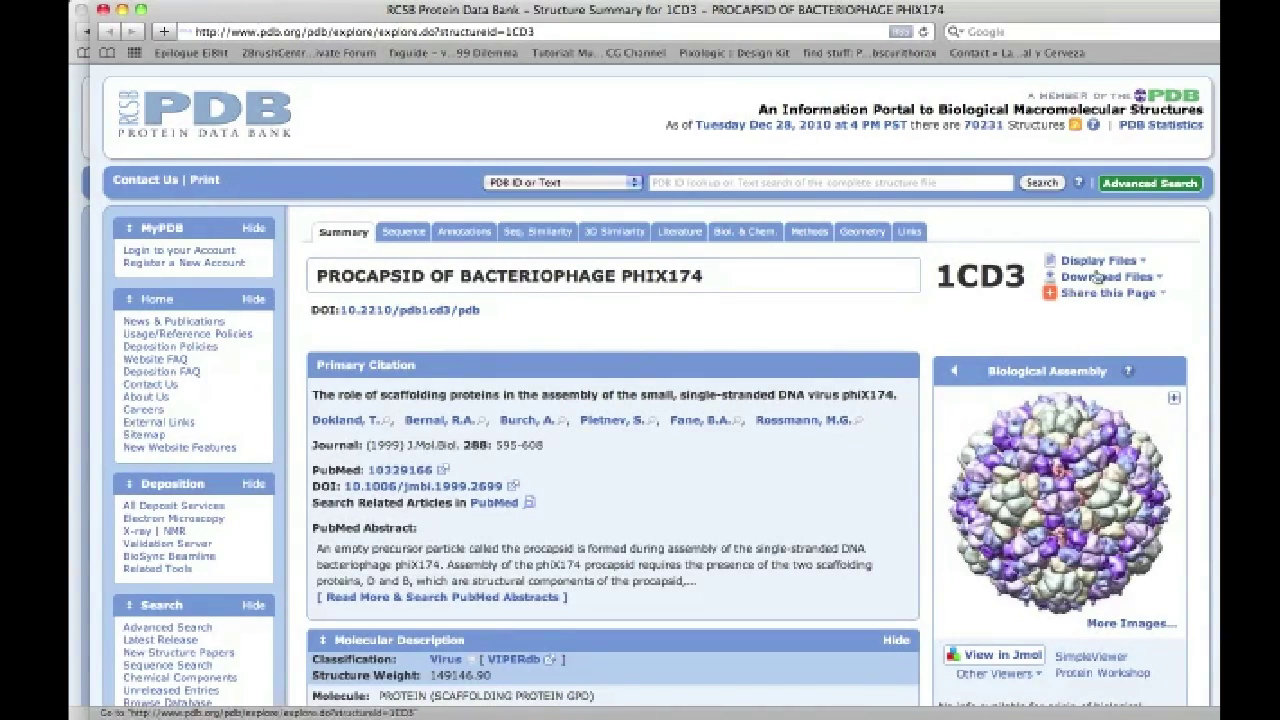
pyautogui.scroll(-5, 777, 464)
pyautogui.scroll(-10, 775, 462)
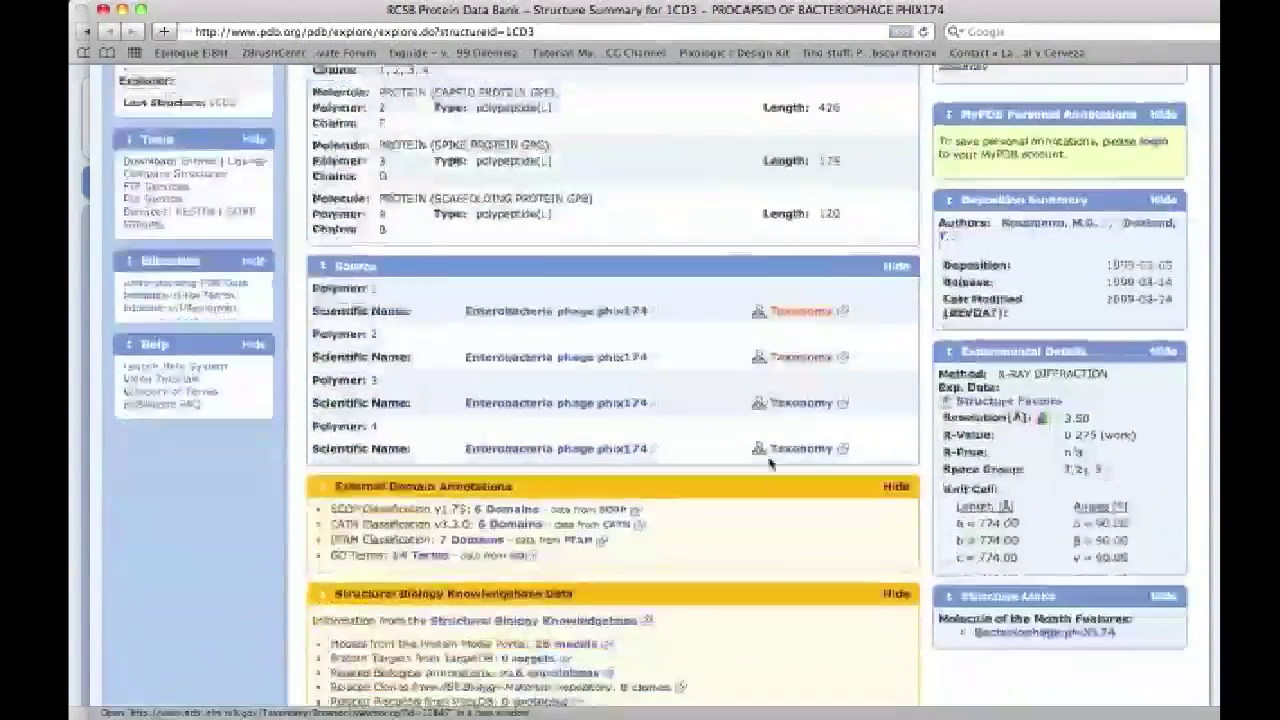
pyautogui.scroll(5, 752, 457)
pyautogui.scroll(4, 752, 457)
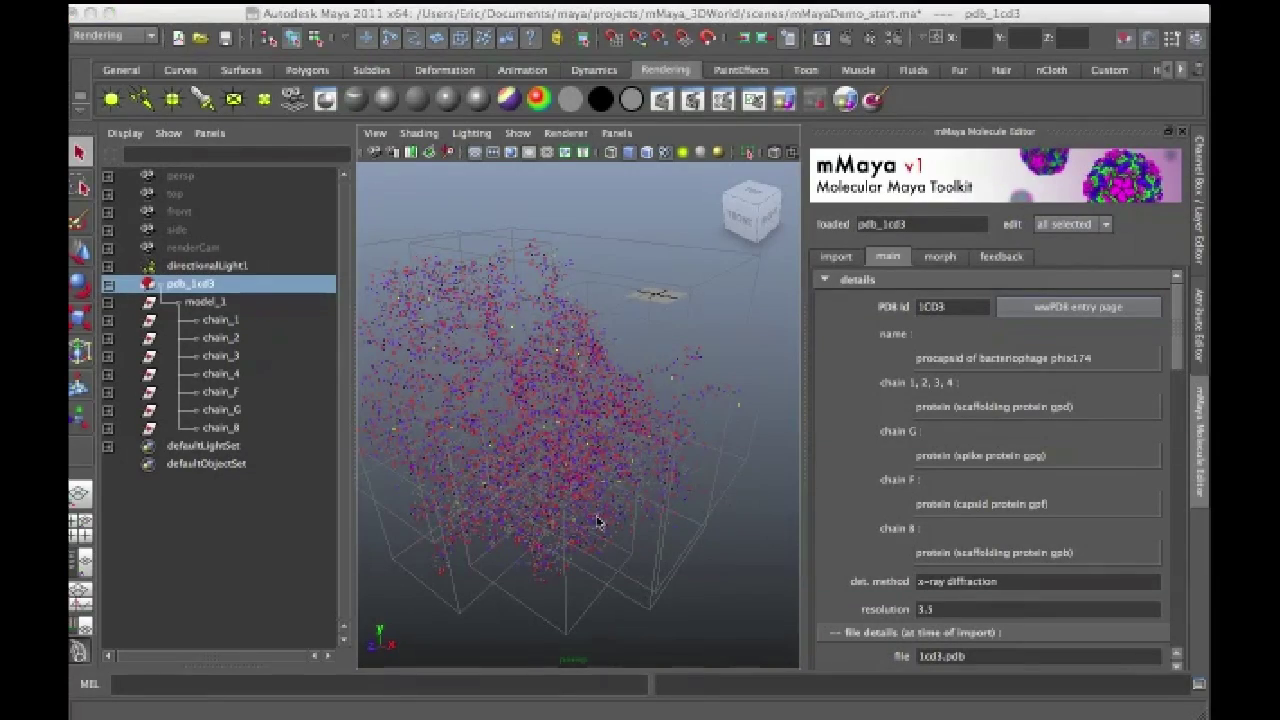
# Step: Tumble the view and scroll the editor to the atoms settings (cloud, point size 2) and meshing settings
pyautogui.keyDown('alt'); pyautogui.moveTo(600, 520); pyautogui.dragTo(700, 480); pyautogui.keyUp('alt')
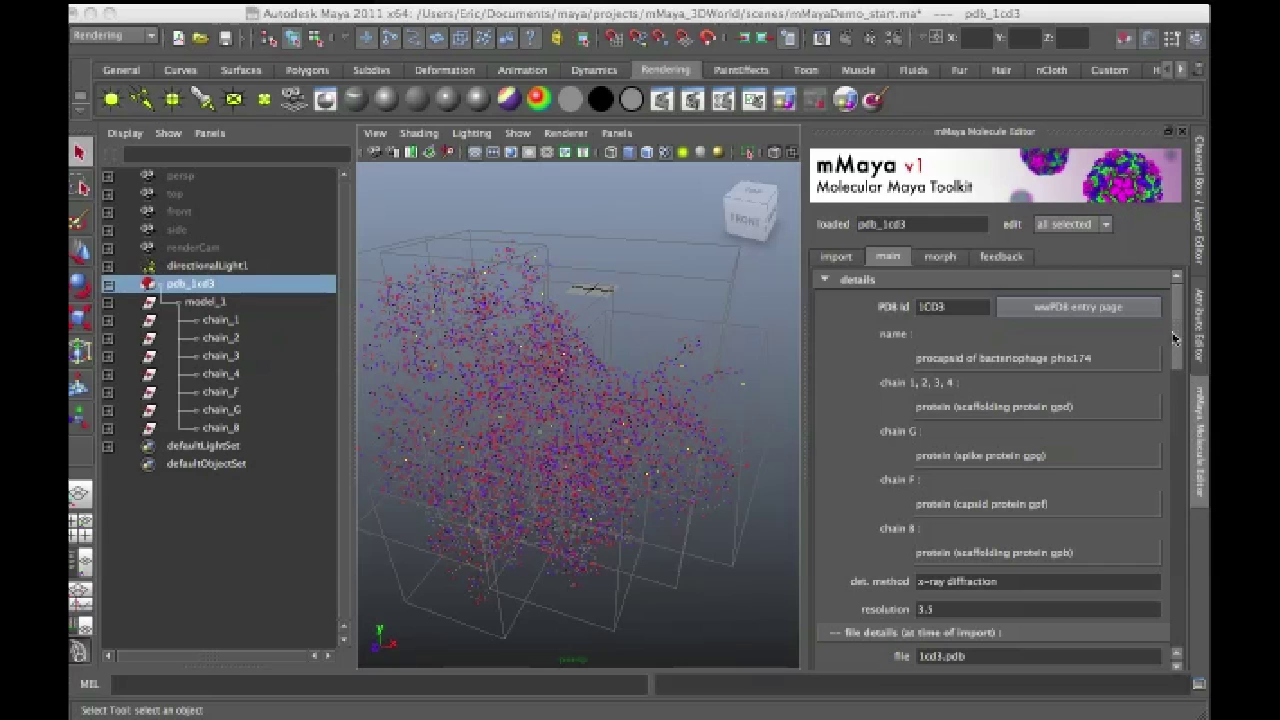
pyautogui.scroll(-2, 1177, 342)
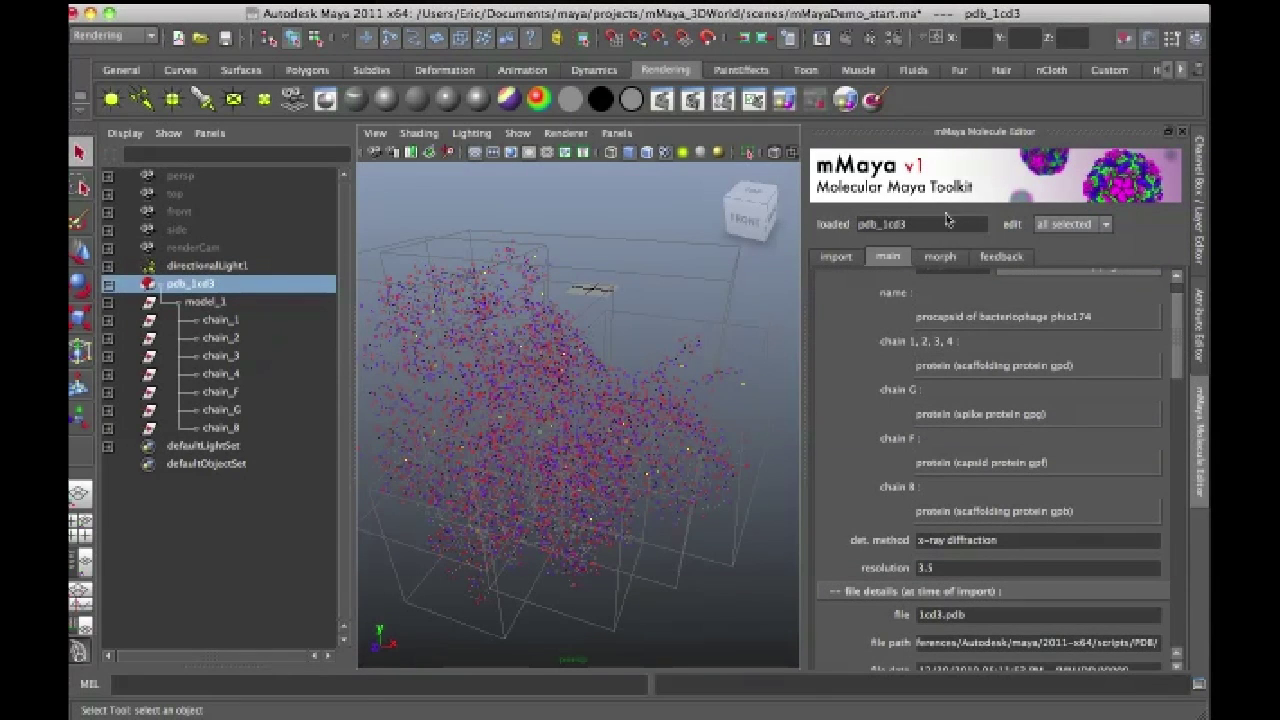
pyautogui.moveTo(1177, 342); pyautogui.dragTo(1177, 434)
pyautogui.keyDown('alt'); pyautogui.moveTo(563, 490); pyautogui.dragTo(501, 479); pyautogui.keyUp('alt')
pyautogui.keyDown('alt'); pyautogui.moveTo(580, 517); pyautogui.dragTo(621, 530); pyautogui.keyUp('alt')
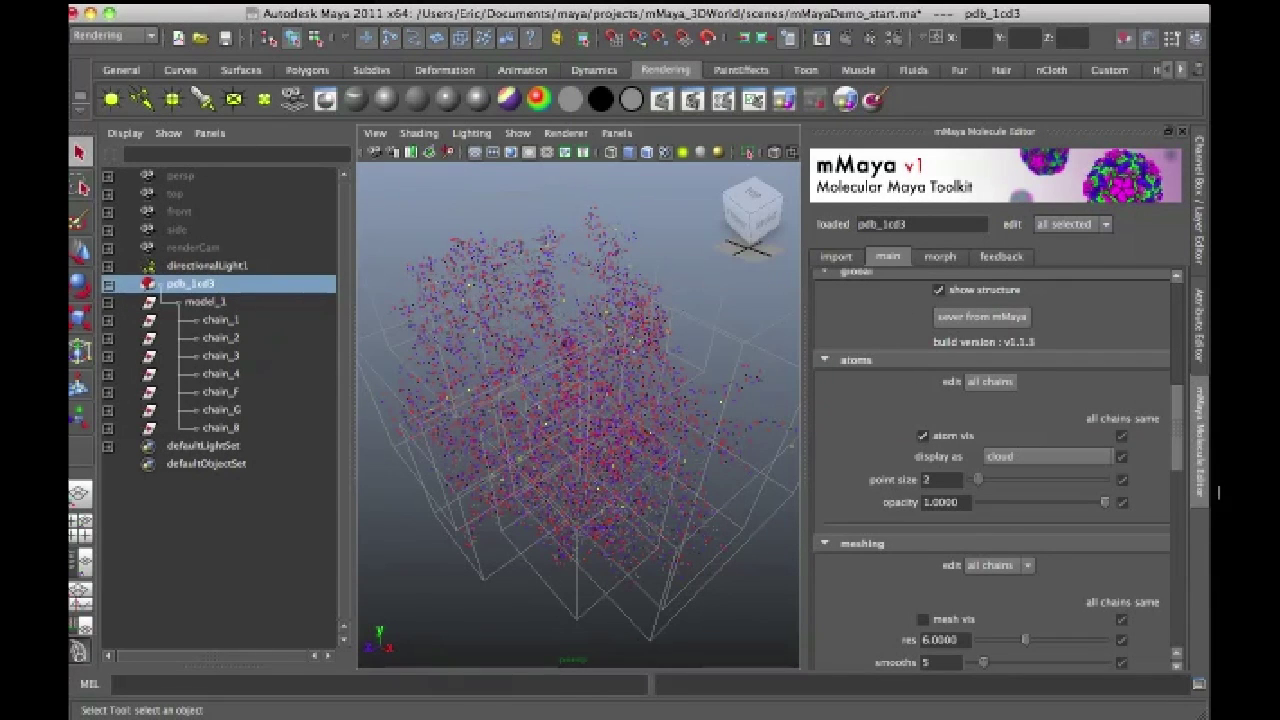
pyautogui.moveTo(1176, 450); pyautogui.dragTo(1184, 332)
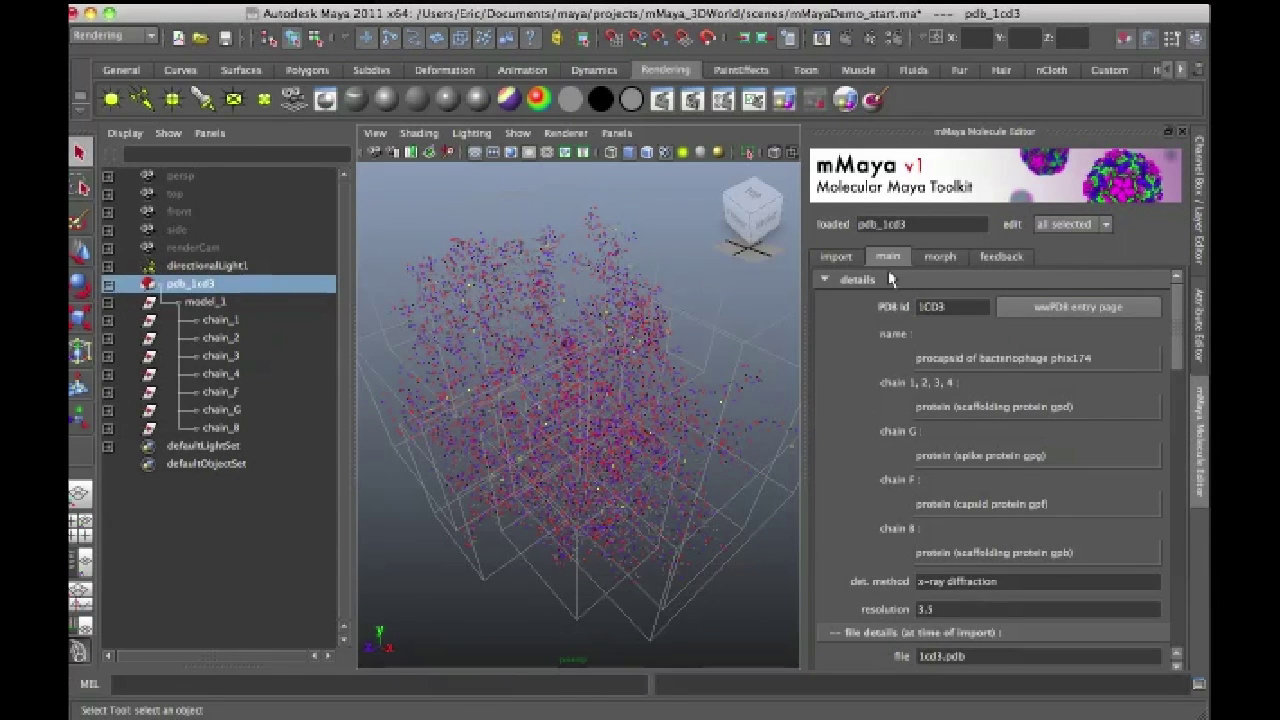
pyautogui.moveTo(1180, 337); pyautogui.dragTo(1183, 440)
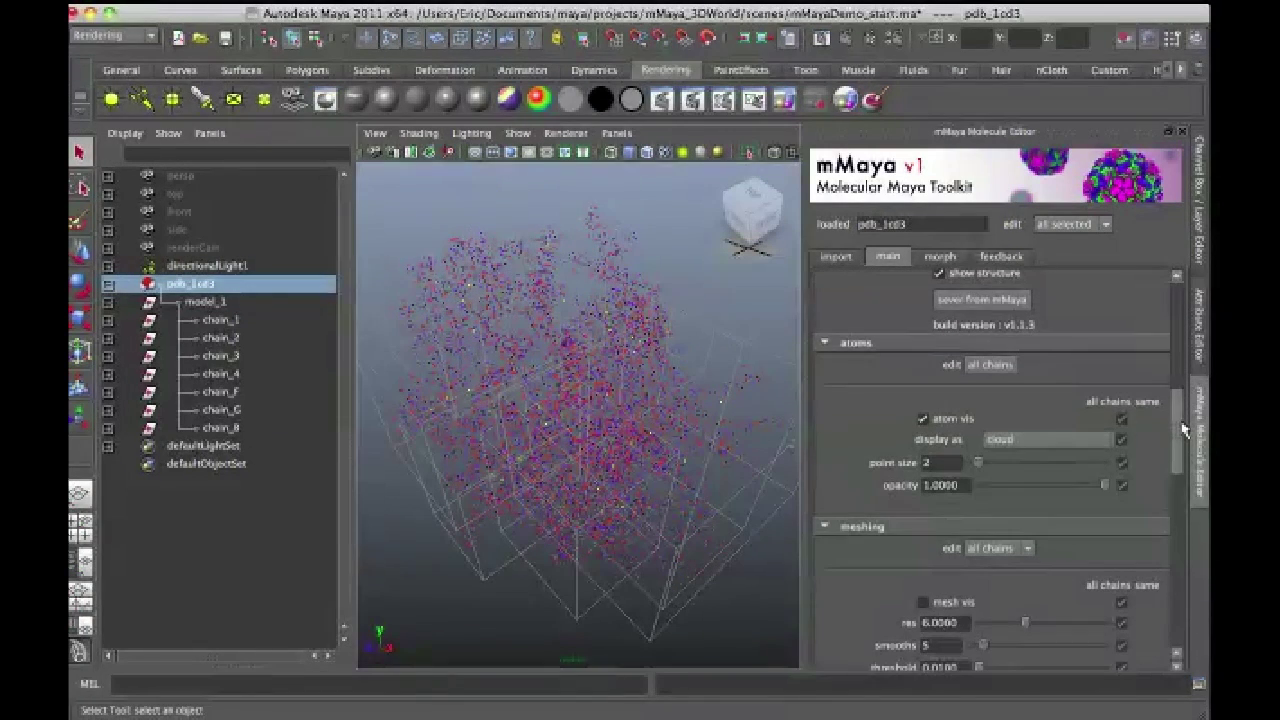
# Step: Keep atom edits applied to all chains and toggle atom visibility off and on twice
pyautogui.click(984, 366)
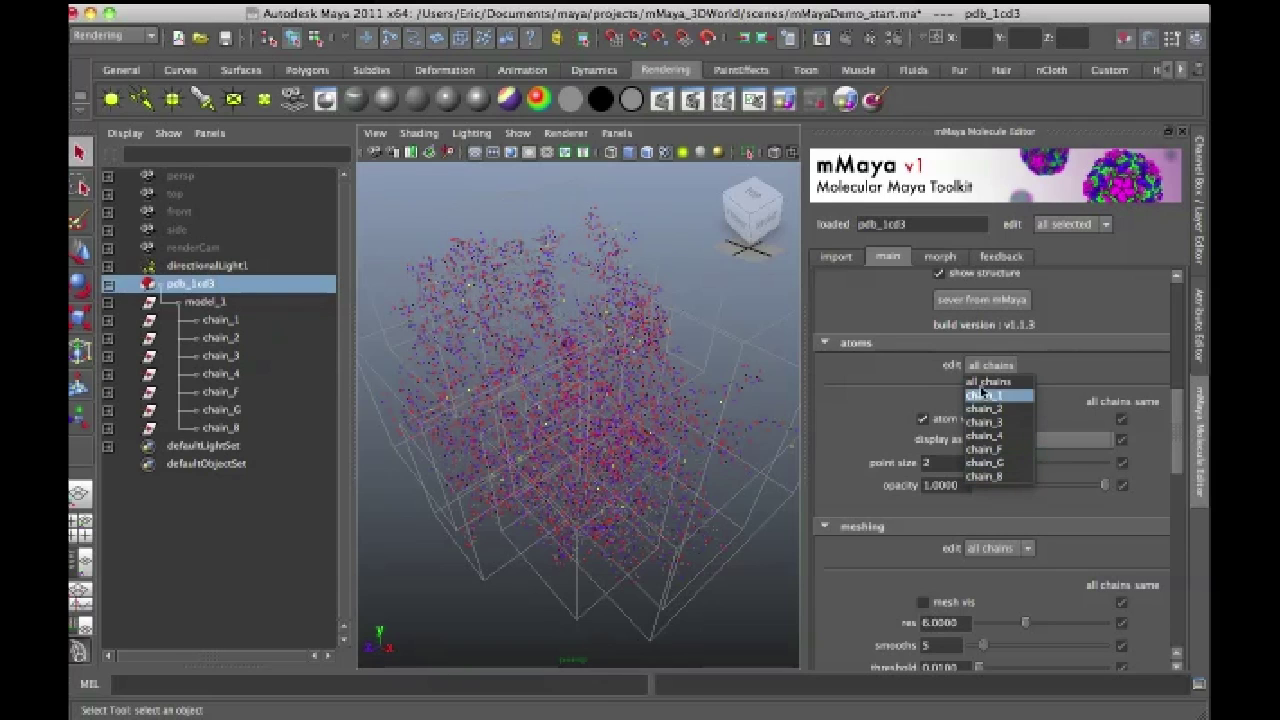
pyautogui.click(995, 380)
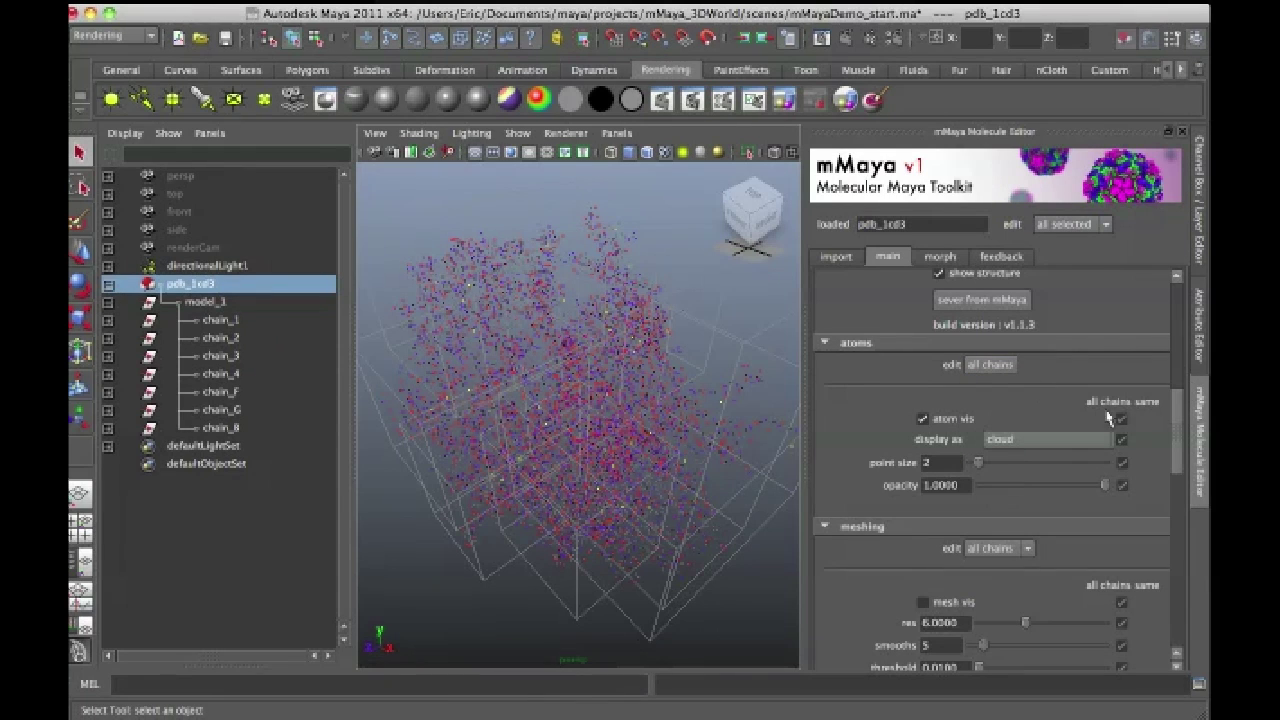
pyautogui.scroll(-1, 1176, 452)
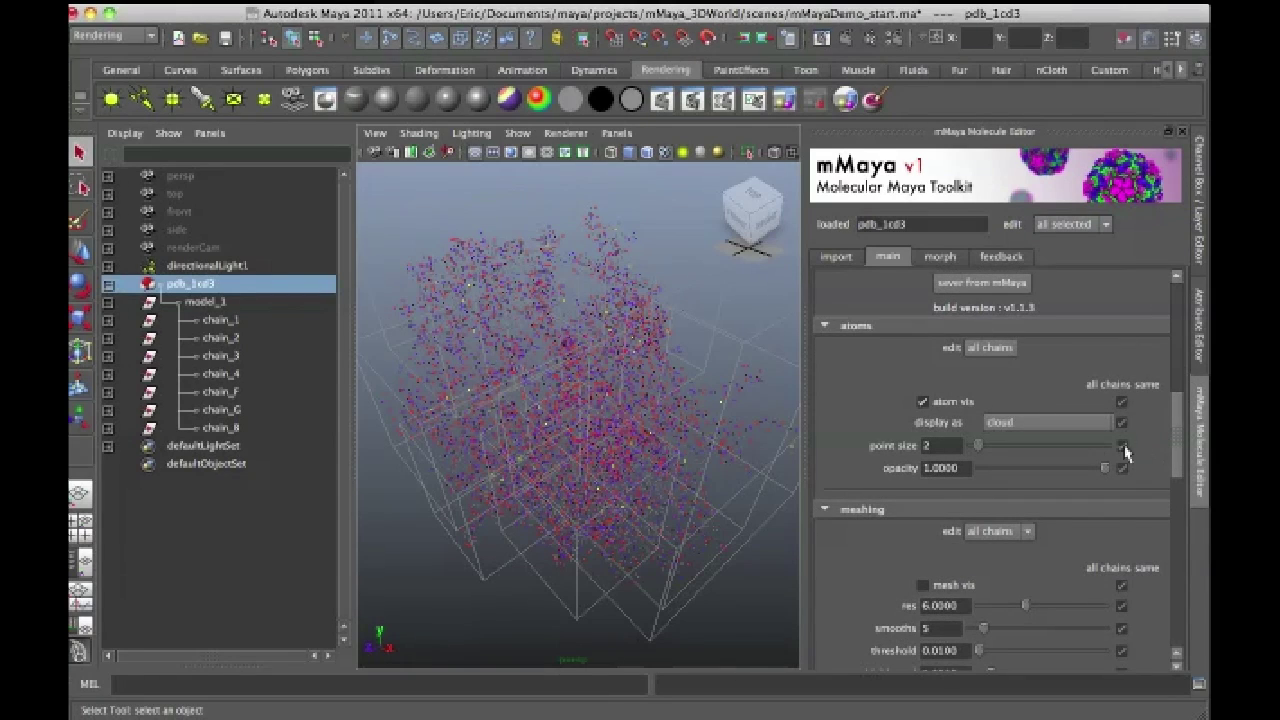
pyautogui.click(923, 402)
pyautogui.click(923, 402)
pyautogui.click(923, 402)
pyautogui.click(923, 402)
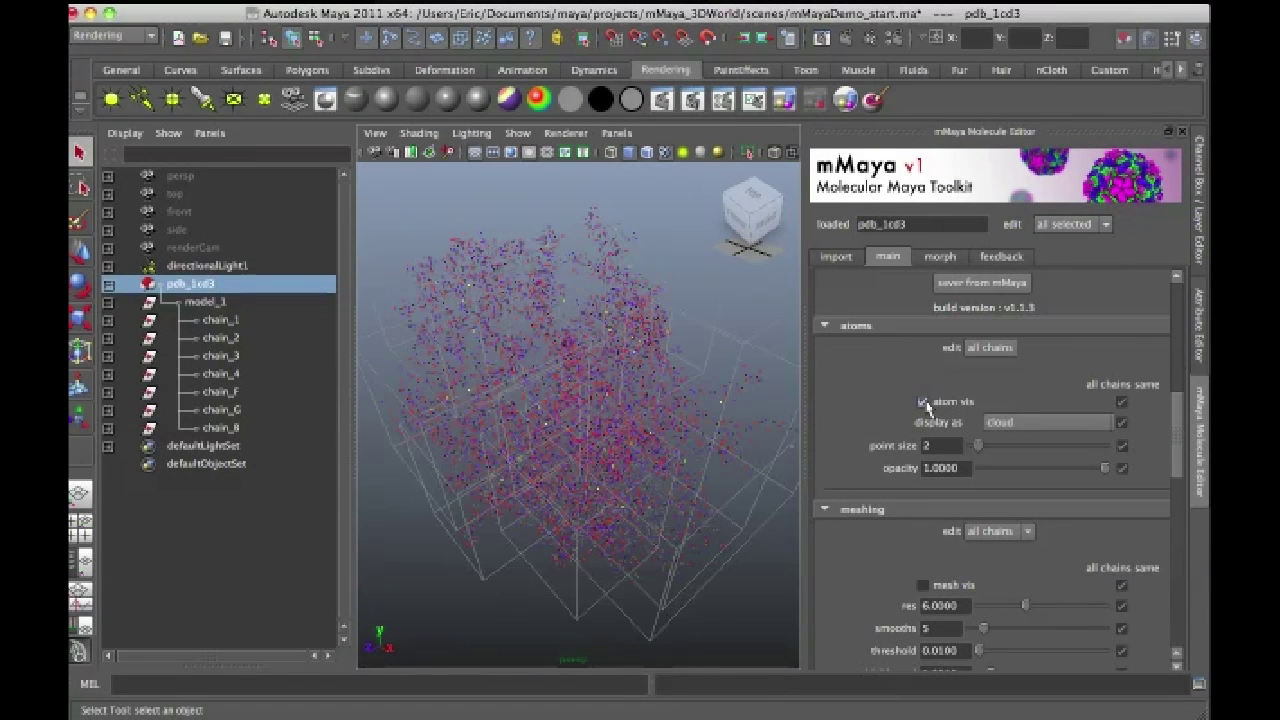
# Step: Keep atoms displayed as a cloud, orbit the molecule, then reopen the atom display styles list
pyautogui.click(1033, 423)
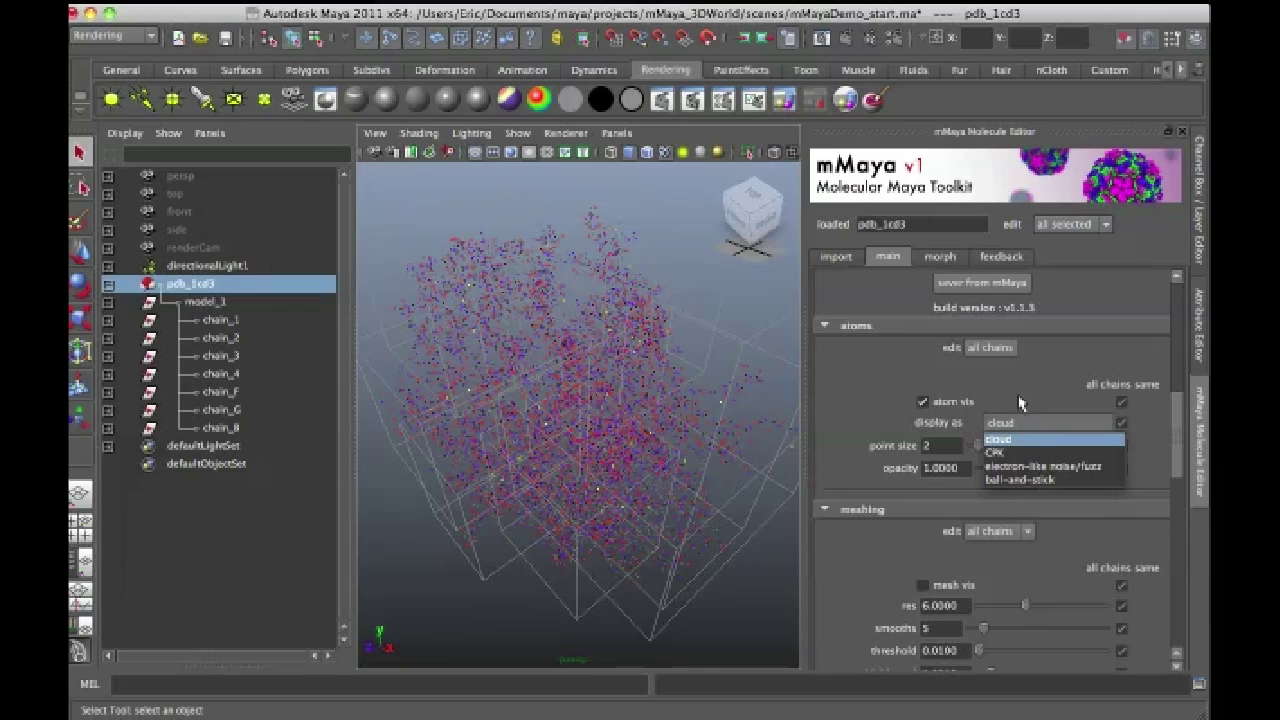
pyautogui.click(1022, 402)
pyautogui.keyDown('alt'); pyautogui.moveTo(428, 604); pyautogui.dragTo(571, 609); pyautogui.keyUp('alt')
pyautogui.keyDown('alt'); pyautogui.moveTo(768, 612); pyautogui.dragTo(740, 592); pyautogui.keyUp('alt')
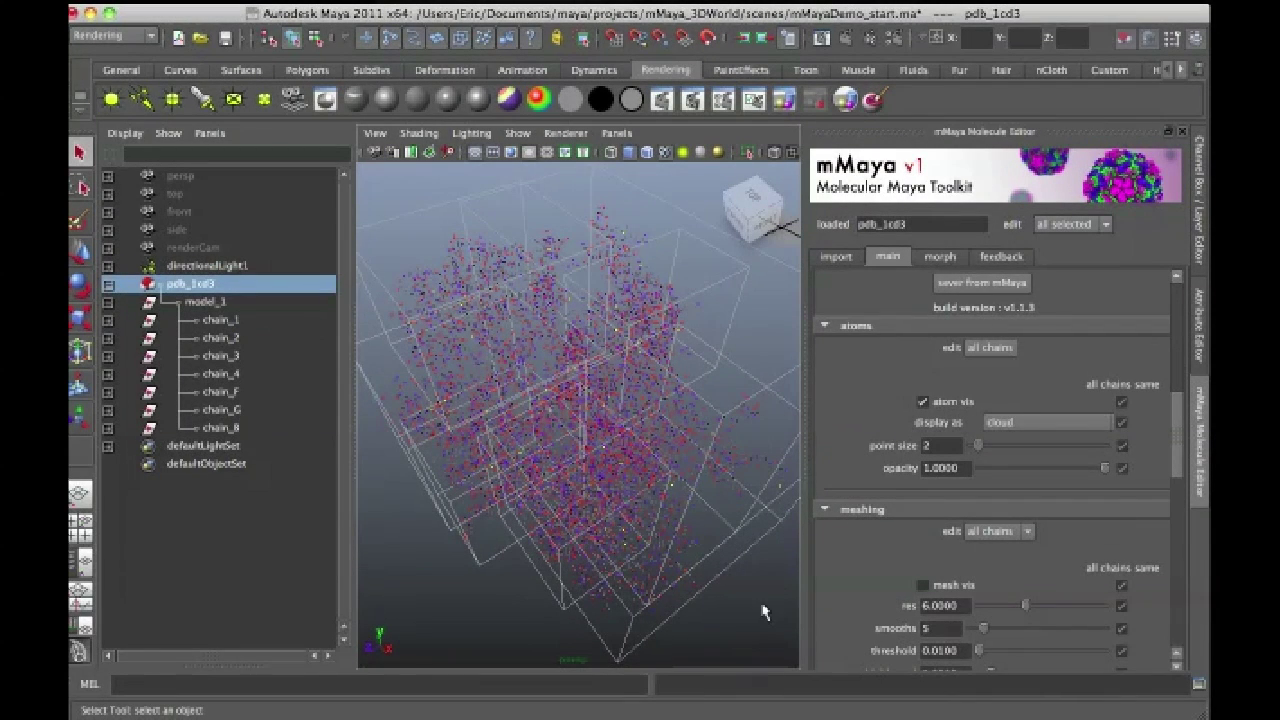
pyautogui.keyDown('alt'); pyautogui.moveTo(760, 612); pyautogui.dragTo(760, 611); pyautogui.keyUp('alt')
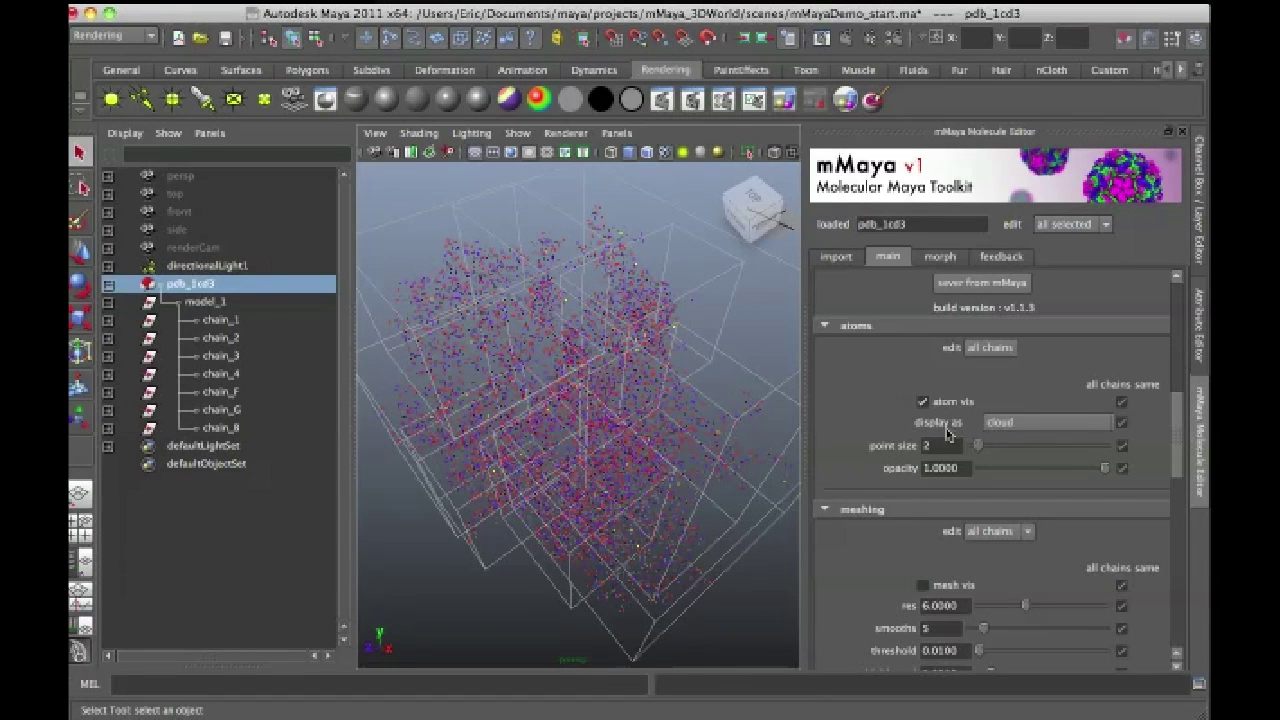
pyautogui.click(1016, 429)
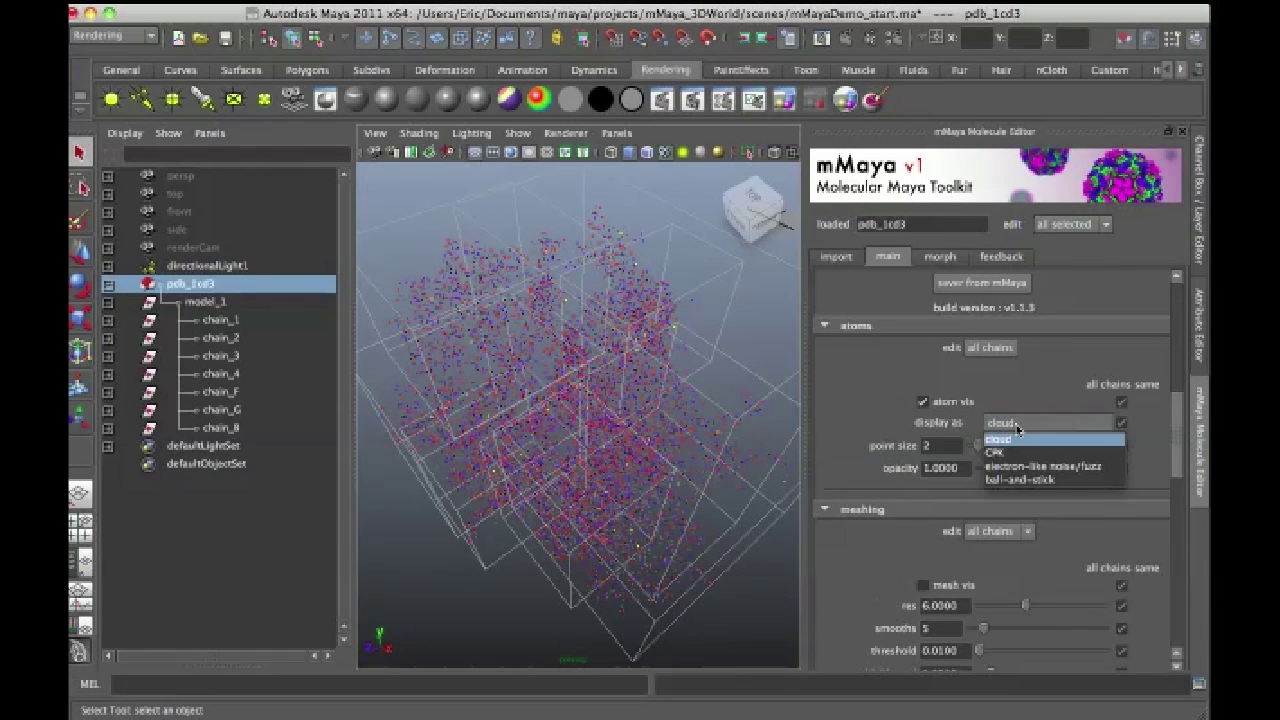
# Step: Show the atoms as CPK spheres, deselect the protein, then switch the display to ball-and-stick
pyautogui.click(1003, 453)
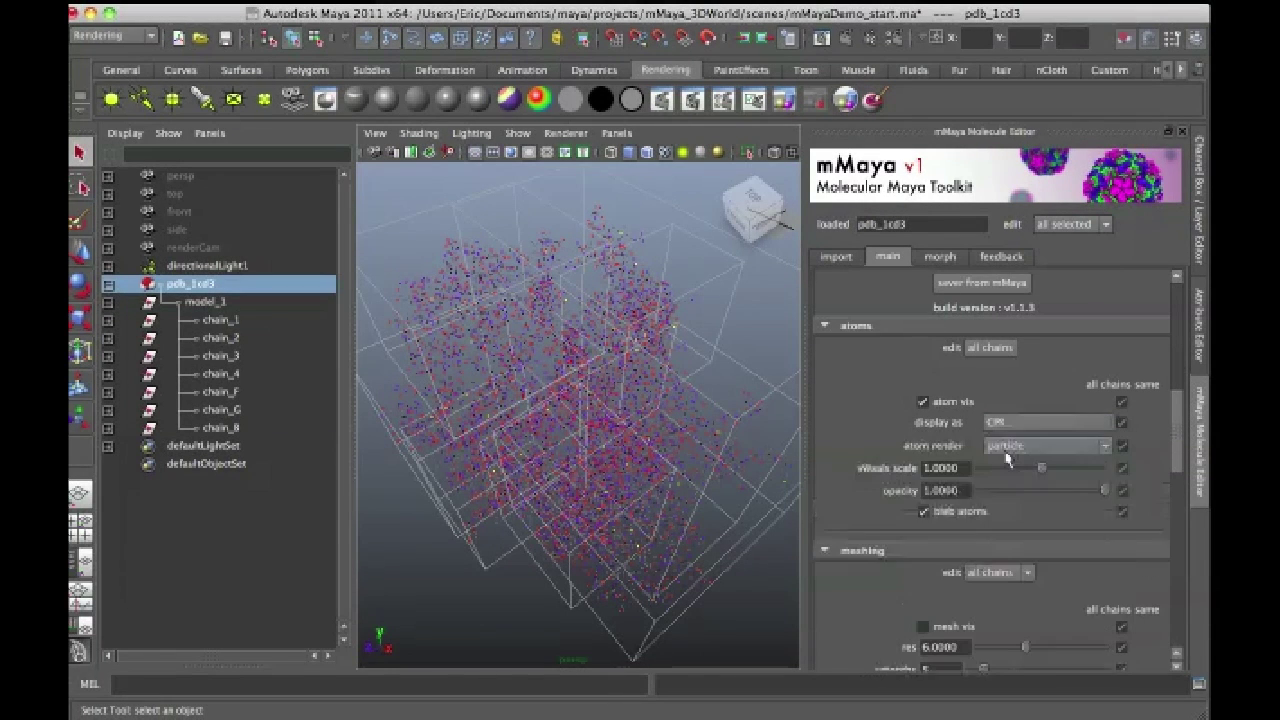
pyautogui.keyDown('alt'); pyautogui.moveTo(487, 640); pyautogui.dragTo(760, 480); pyautogui.keyUp('alt')
pyautogui.click(528, 594)
pyautogui.click(1023, 424)
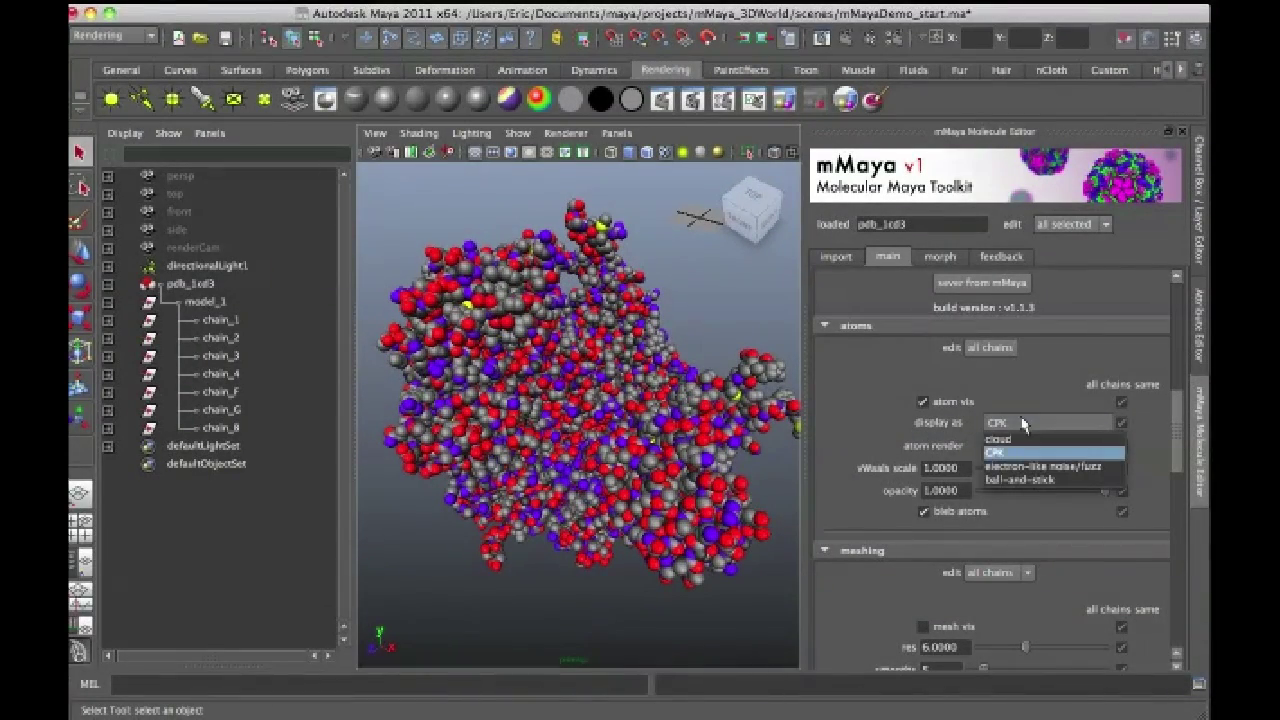
pyautogui.click(1018, 480)
pyautogui.keyDown('alt'); pyautogui.moveTo(623, 602); pyautogui.dragTo(555, 540); pyautogui.keyUp('alt')
pyautogui.keyDown('alt'); pyautogui.moveTo(555, 540); pyautogui.dragTo(730, 553, button='right'); pyautogui.keyUp('alt')
pyautogui.keyDown('alt'); pyautogui.moveTo(730, 553); pyautogui.dragTo(536, 486); pyautogui.keyUp('alt')
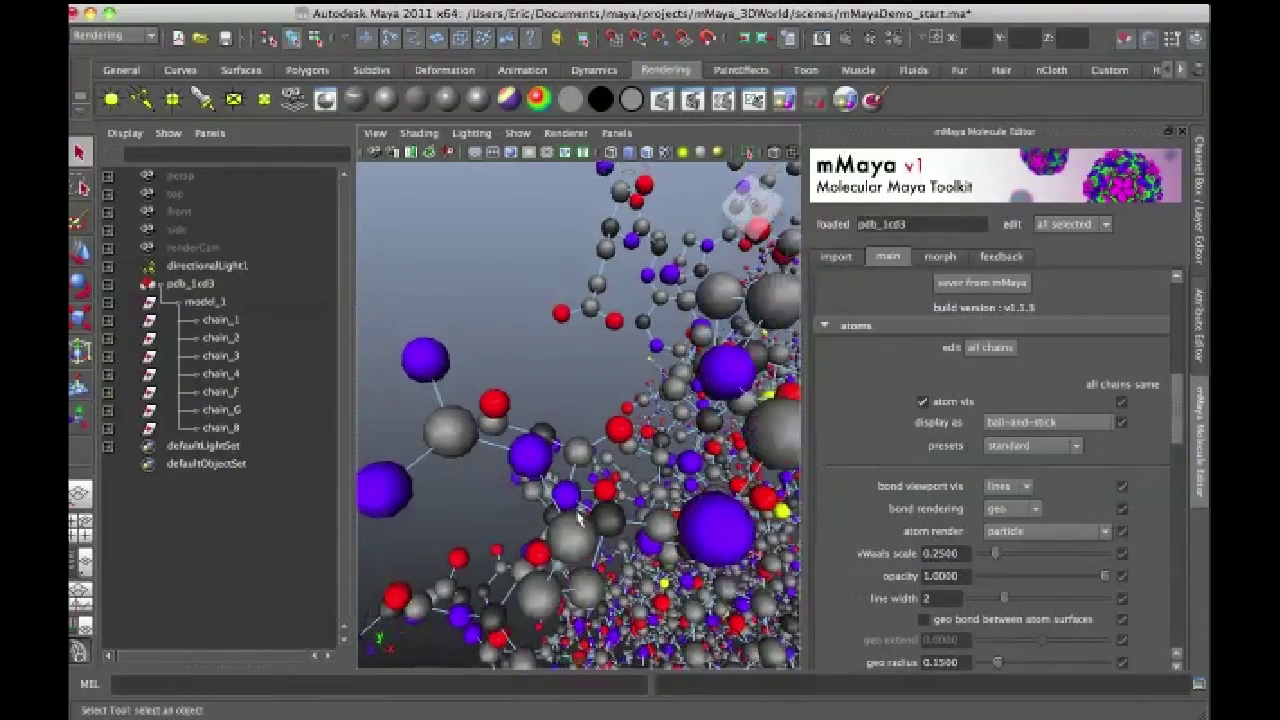
pyautogui.keyDown('alt'); pyautogui.moveTo(526, 389); pyautogui.dragTo(543, 449); pyautogui.keyUp('alt')
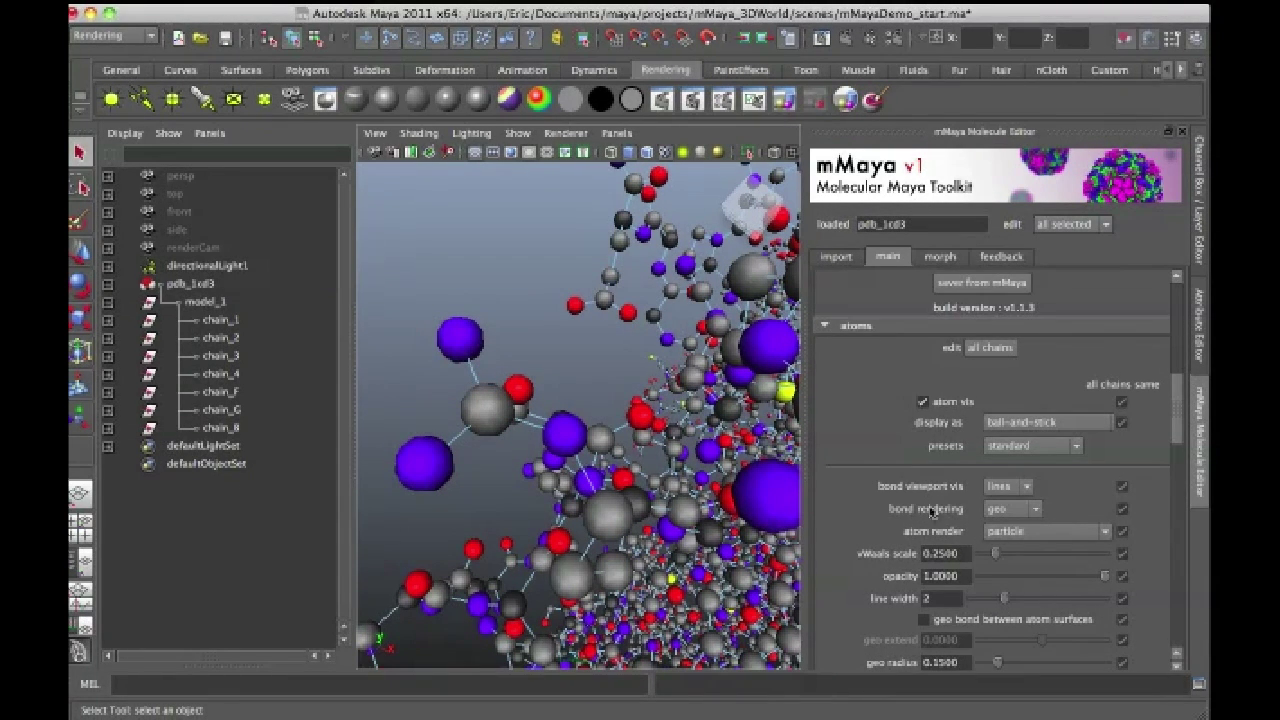
pyautogui.moveTo(1175, 428); pyautogui.dragTo(1176, 436)
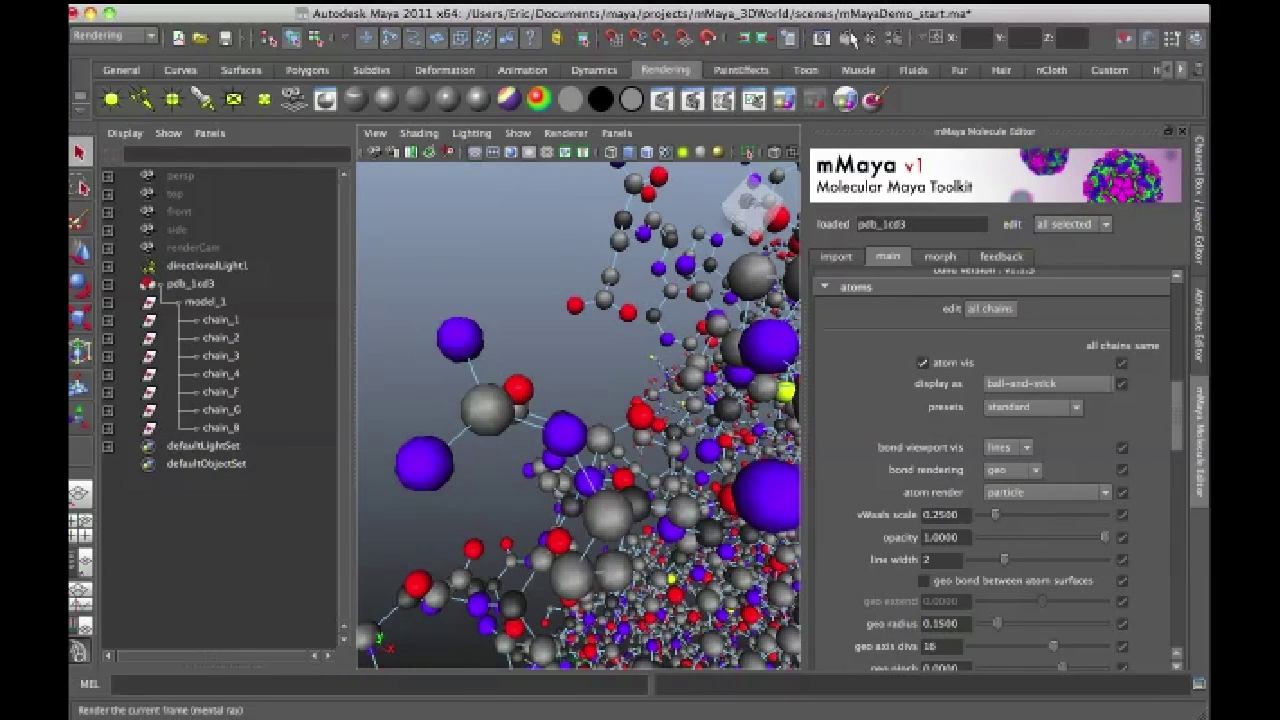
pyautogui.click(846, 38)
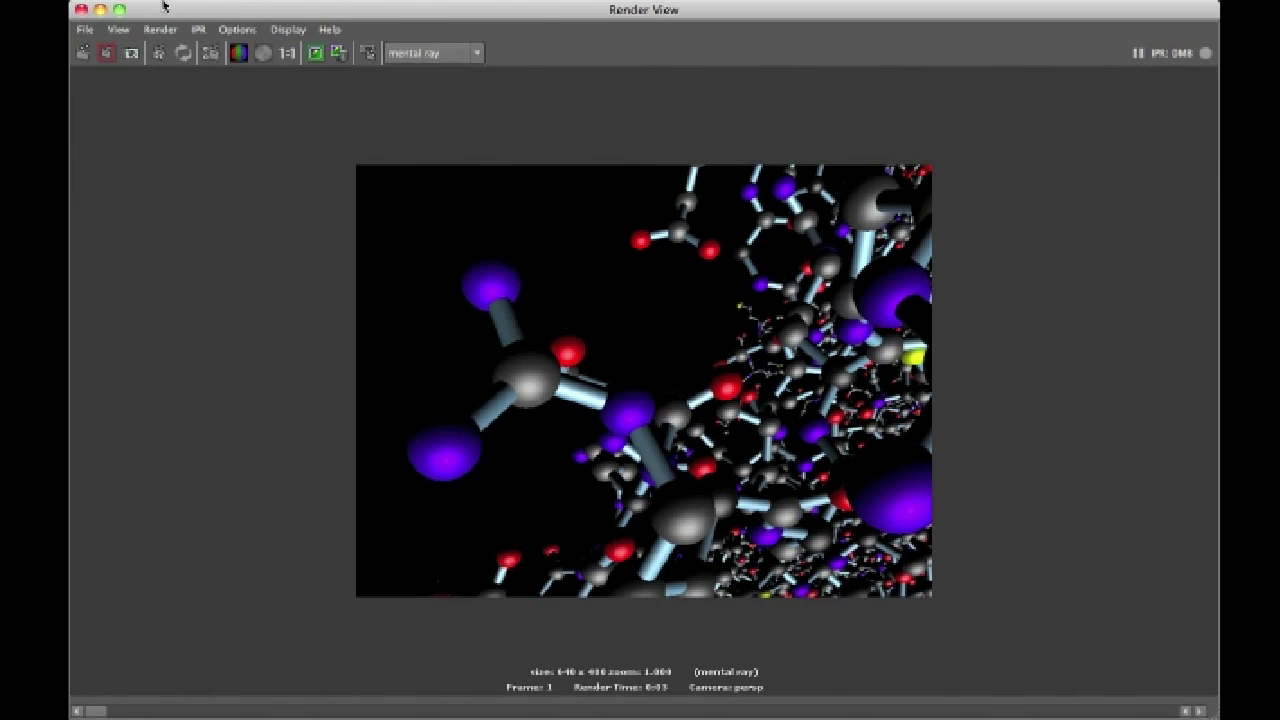
pyautogui.click(81, 9)
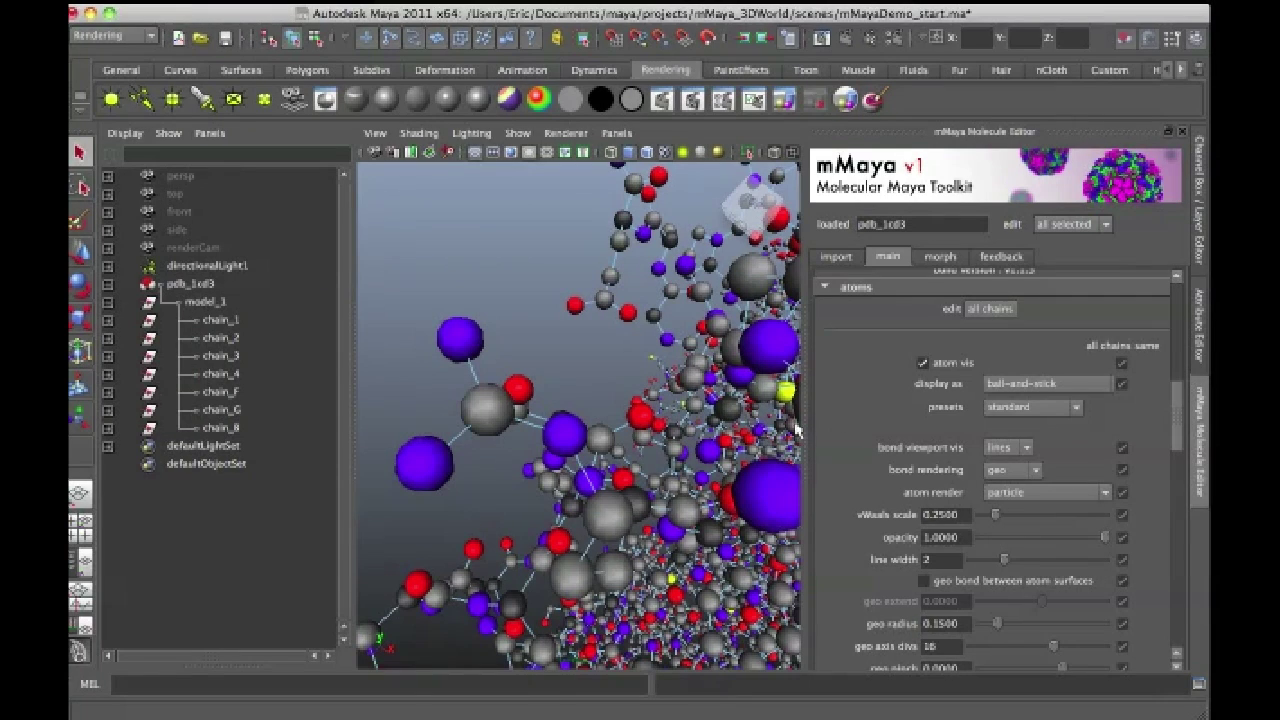
# Step: Set bond viewport vis to geo, then zoom and pan to inspect the solid stick bonds
pyautogui.click(1005, 450)
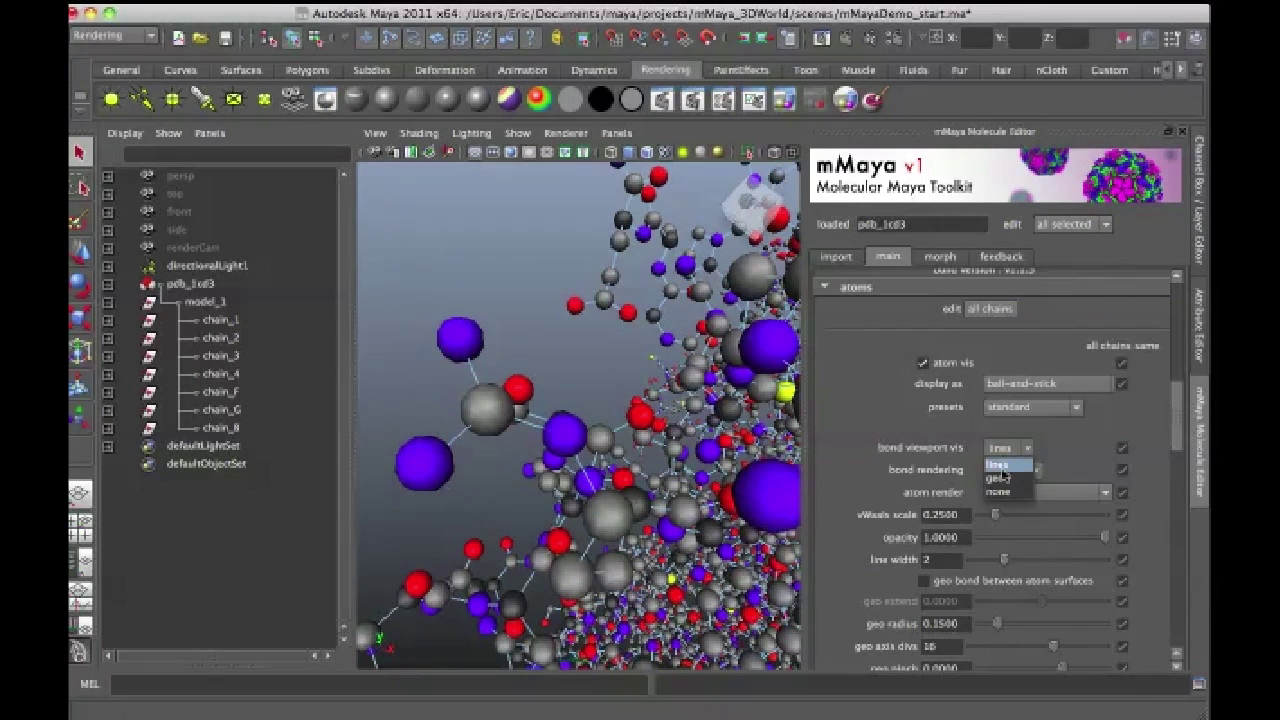
pyautogui.click(999, 480)
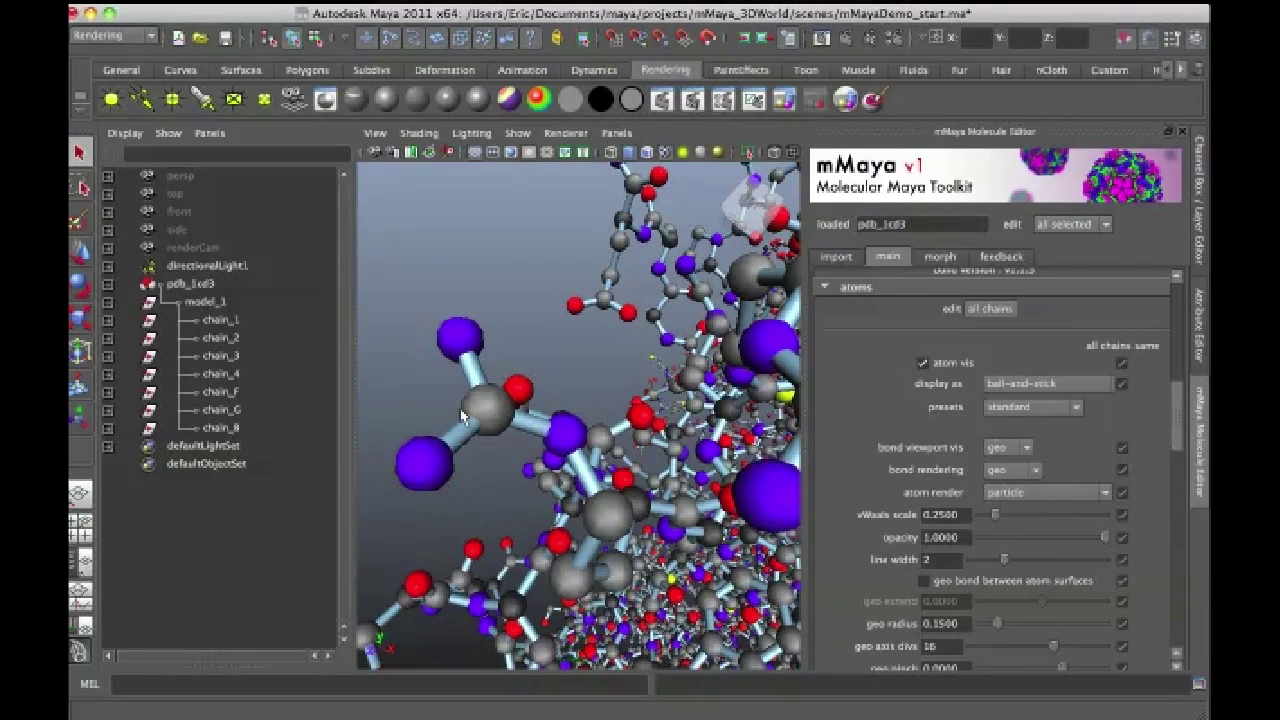
pyautogui.scroll(-5, 580, 337)
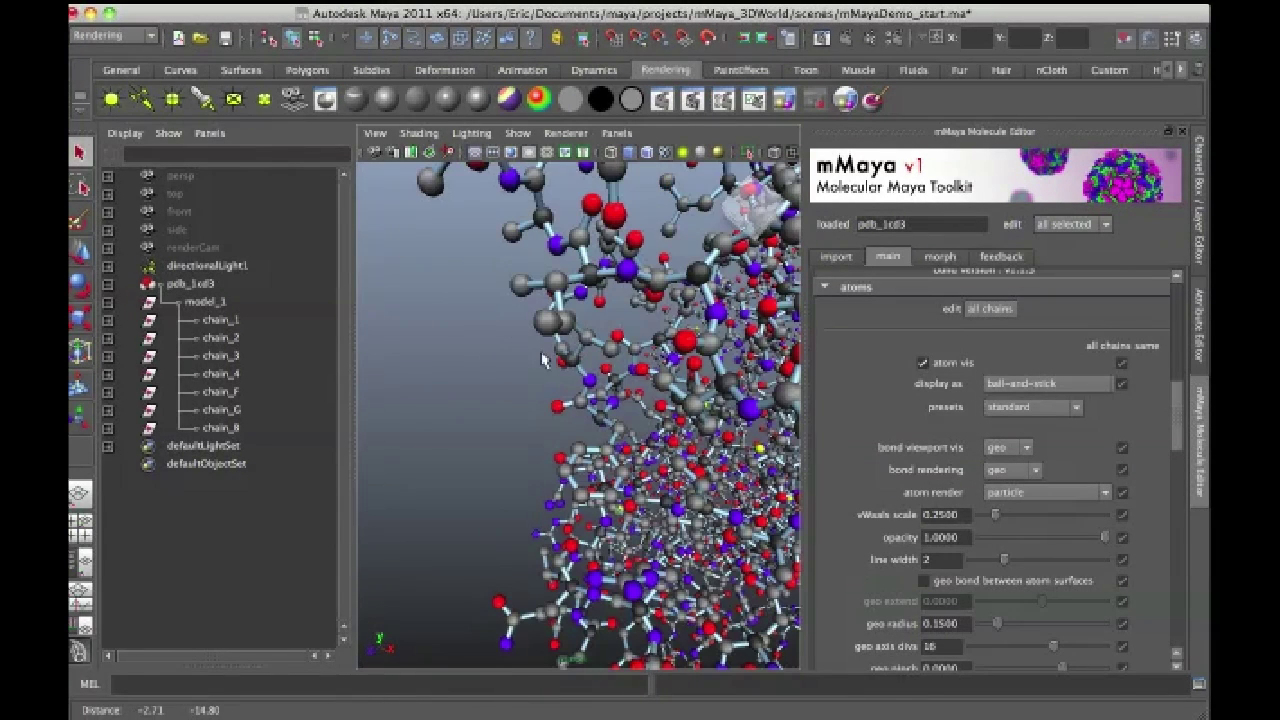
pyautogui.keyDown('alt'); pyautogui.moveTo(503, 534); pyautogui.dragTo(509, 551, button='middle'); pyautogui.keyUp('alt')
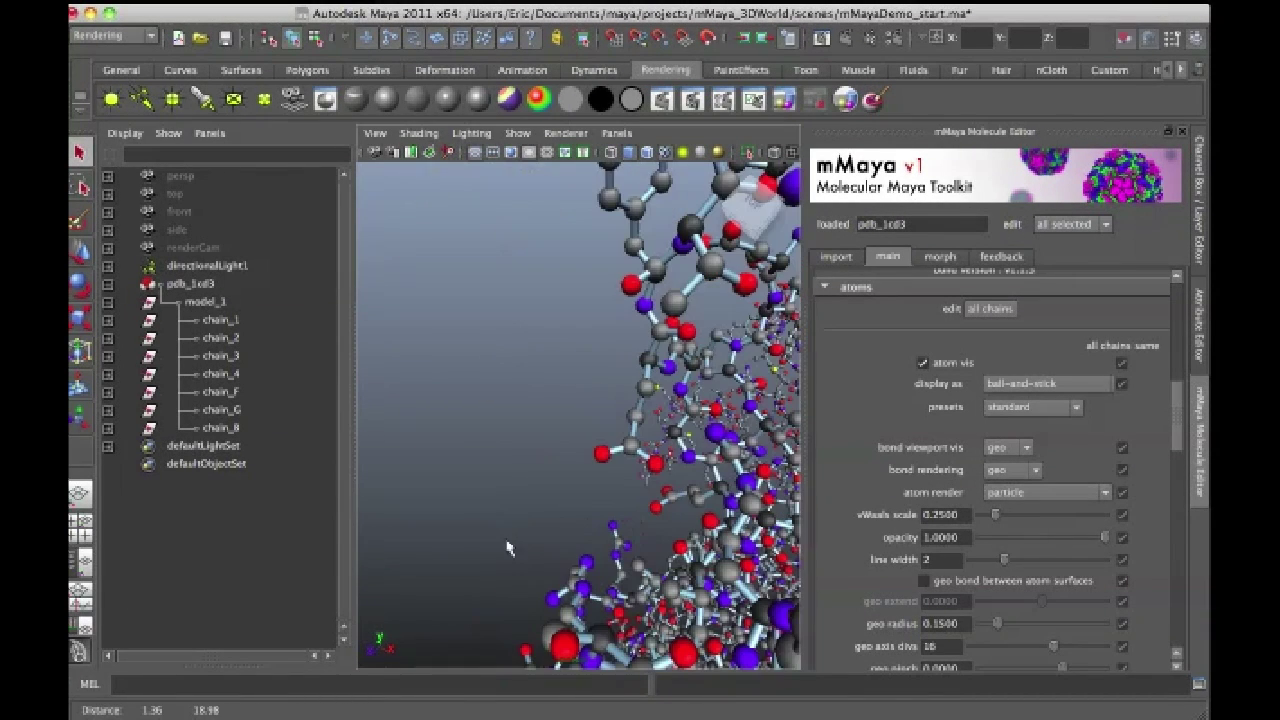
pyautogui.scroll(10, 503, 474)
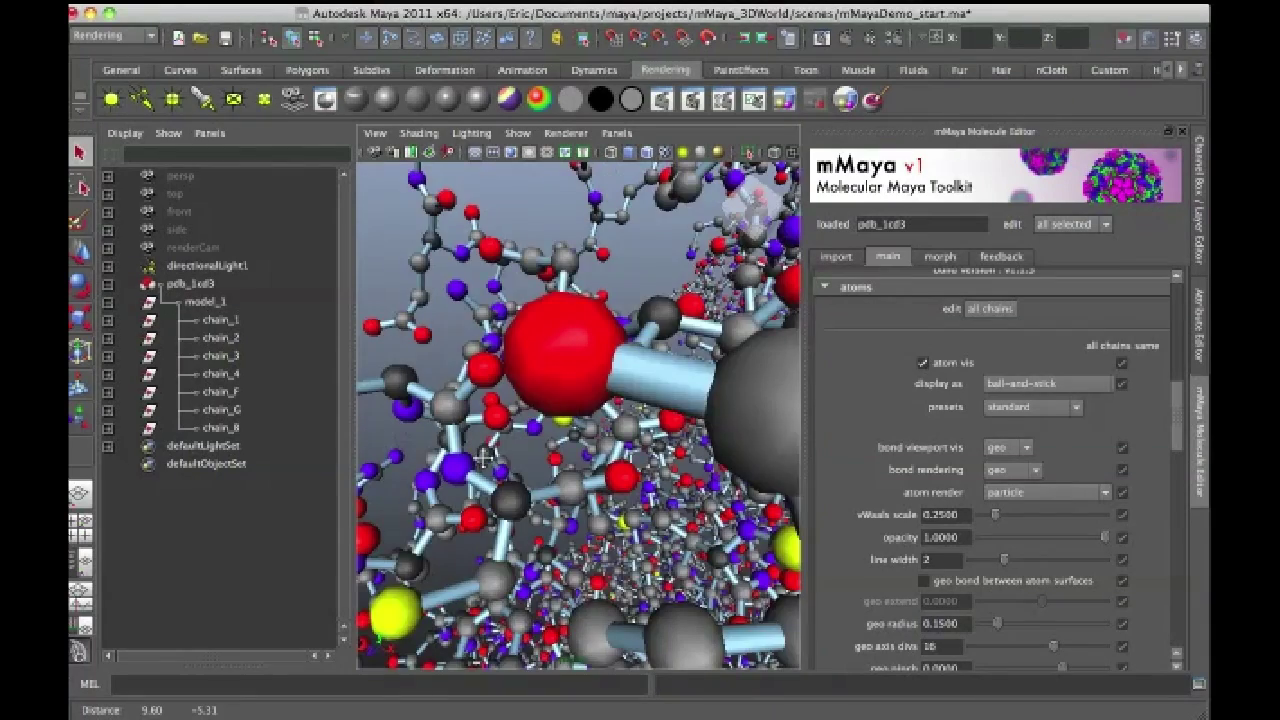
pyautogui.scroll(5, 493, 462)
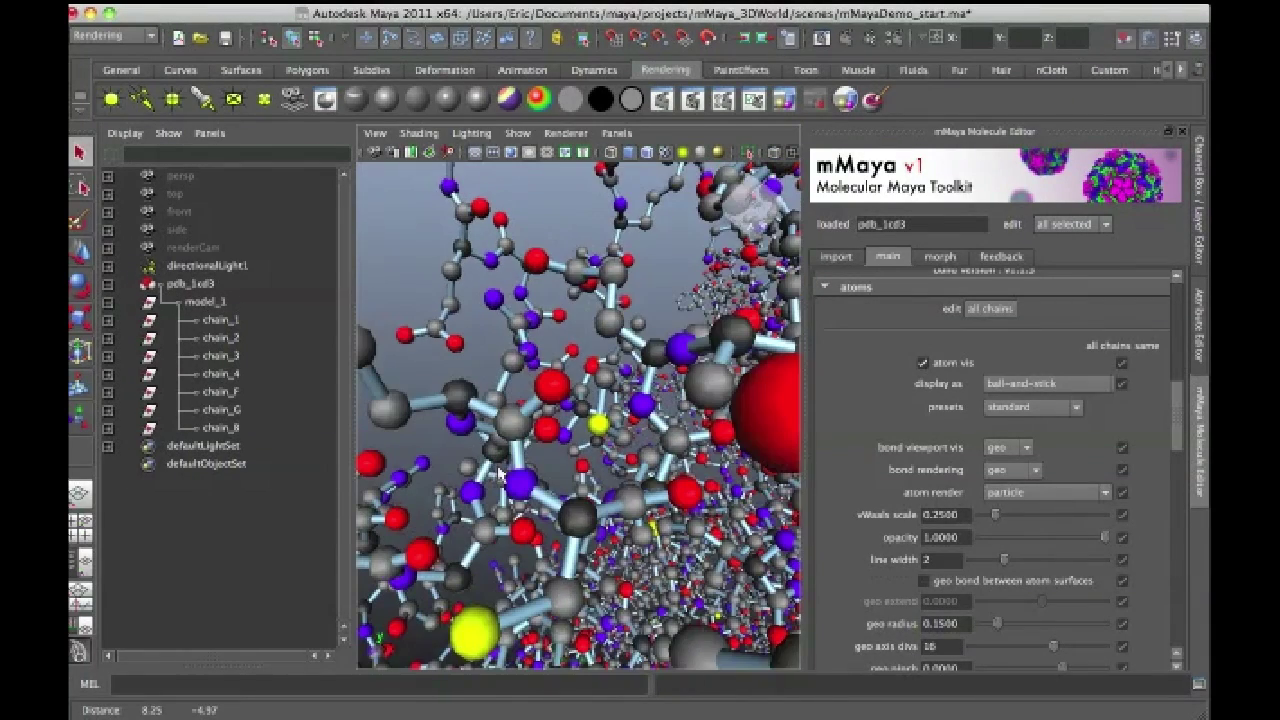
pyautogui.scroll(-15, 567, 463)
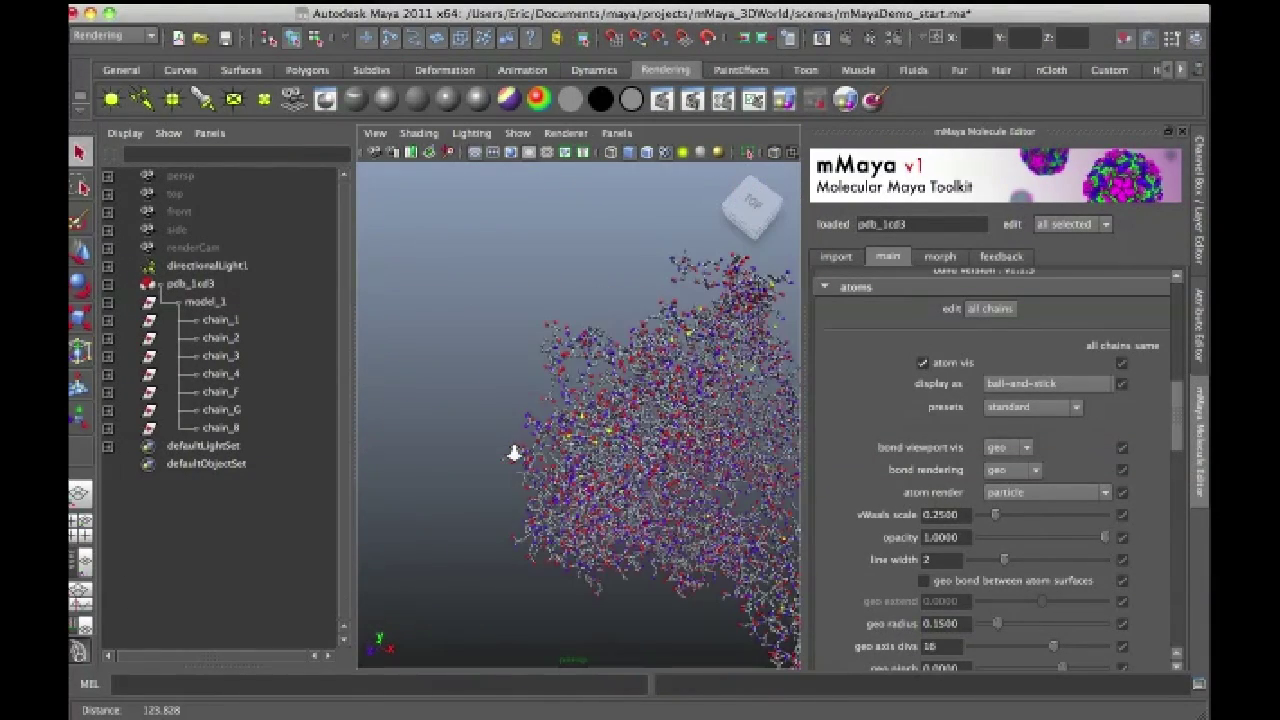
pyautogui.scroll(4, 528, 455)
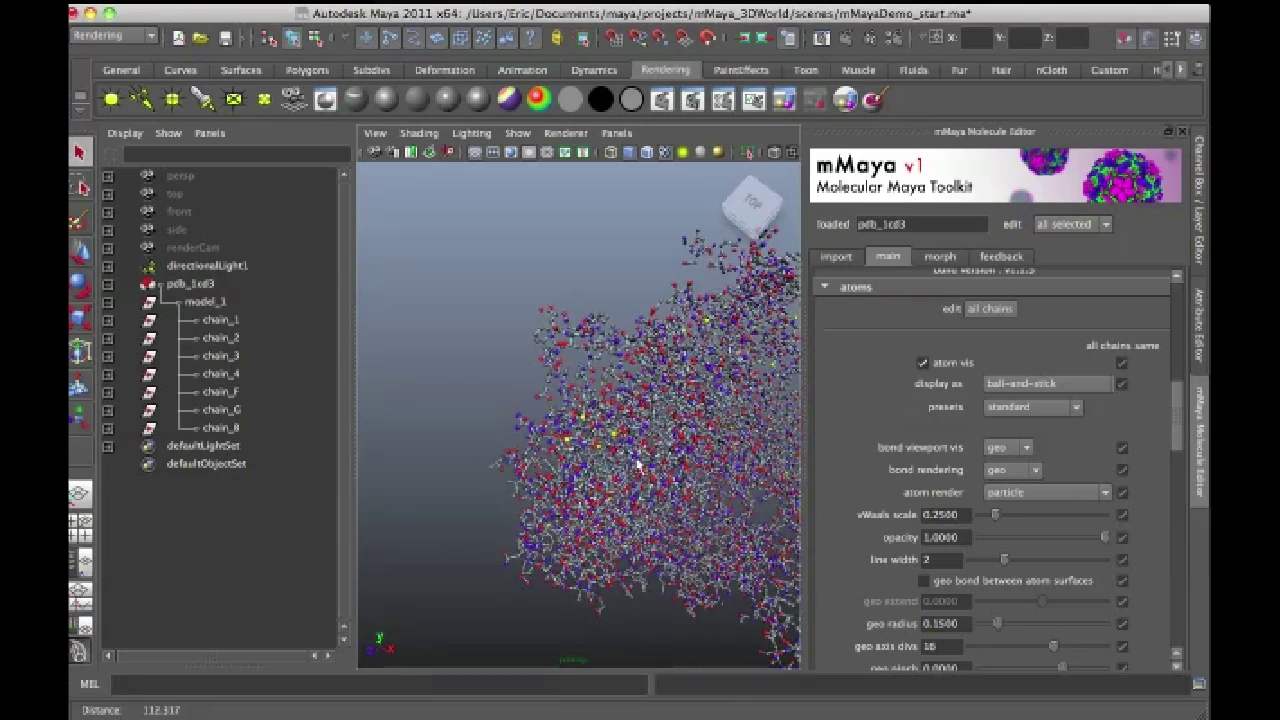
# Step: Switch viewport bonds to lines and apply the standard pinch ball-and-stick preset
pyautogui.click(1008, 453)
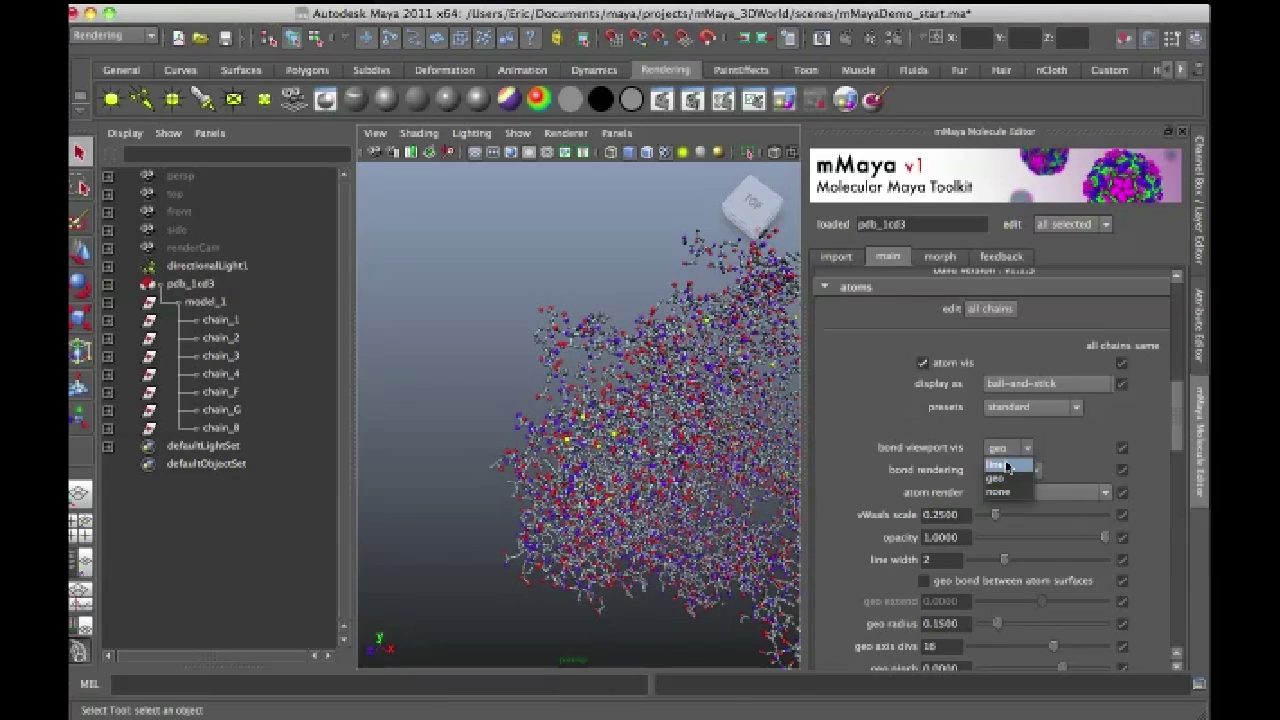
pyautogui.click(1006, 465)
pyautogui.moveTo(422, 371)
pyautogui.keyDown('alt'); pyautogui.mouseDown()
pyautogui.moveTo(480, 377)
pyautogui.moveTo(449, 331)
pyautogui.moveTo(420, 354)
pyautogui.mouseUp(); pyautogui.keyUp('alt')
pyautogui.scroll(-5, 1170, 478)
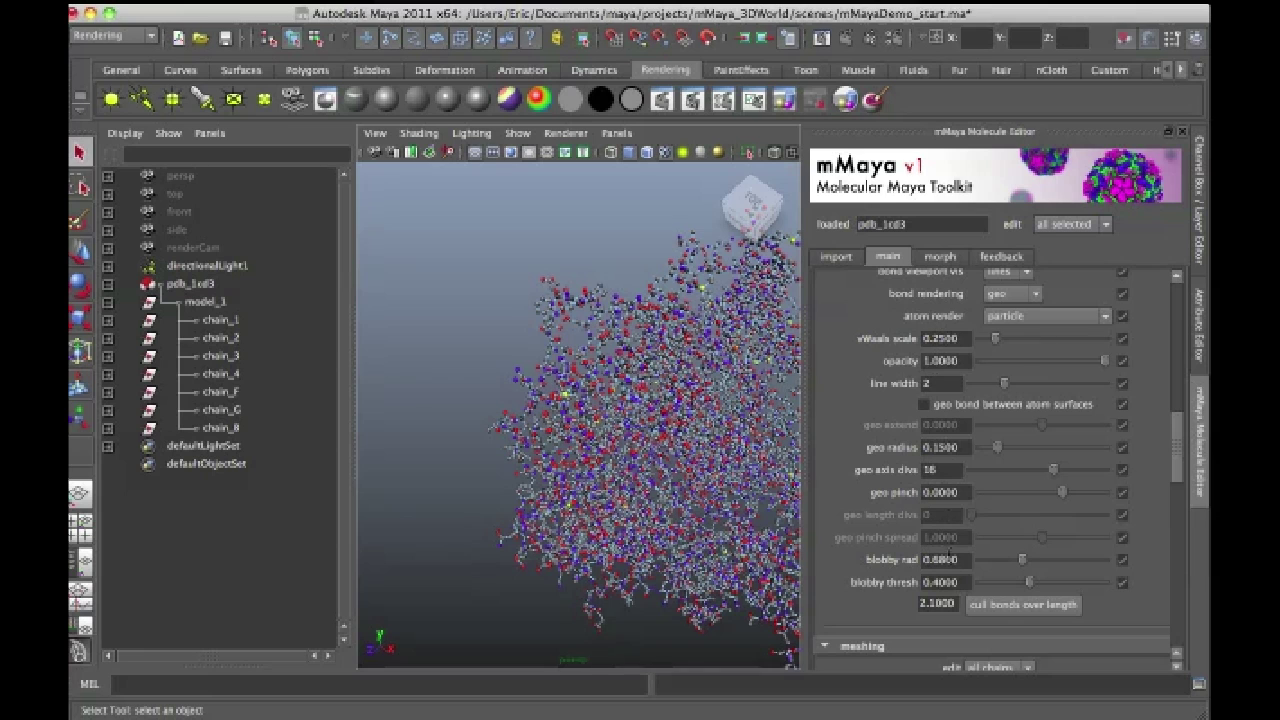
pyautogui.moveTo(1177, 450); pyautogui.dragTo(1176, 421)
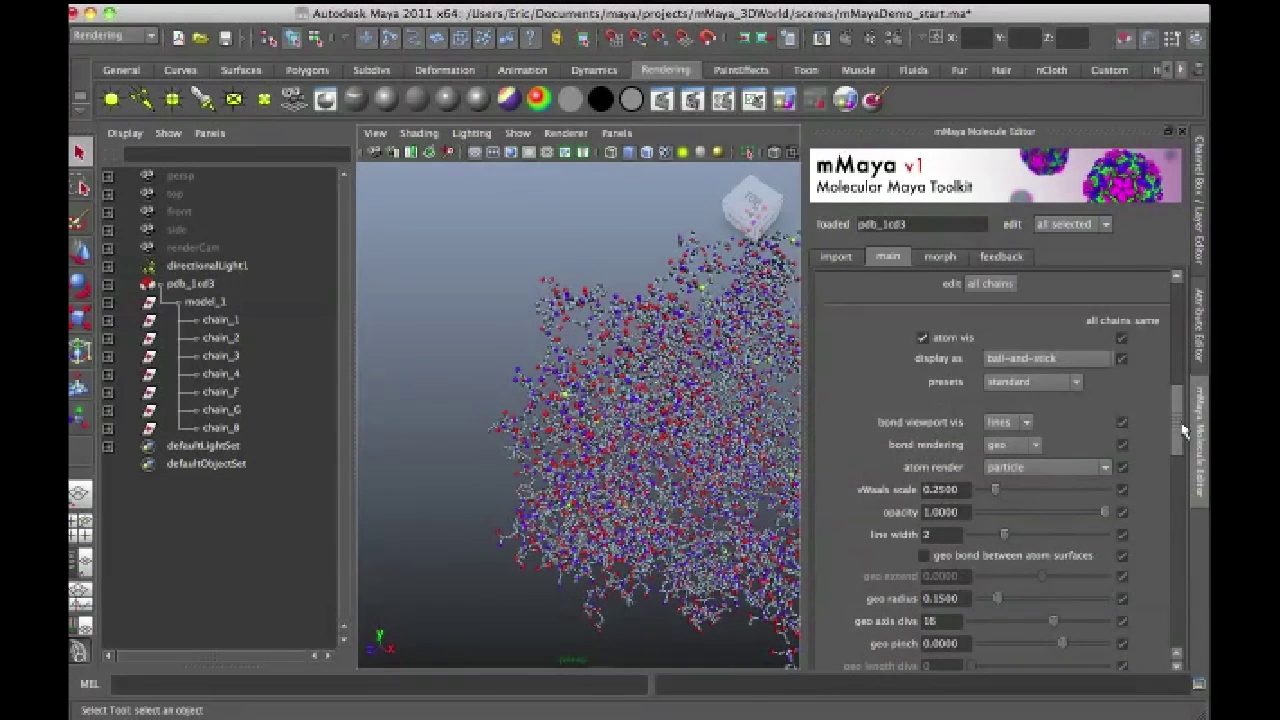
pyautogui.click(1003, 382)
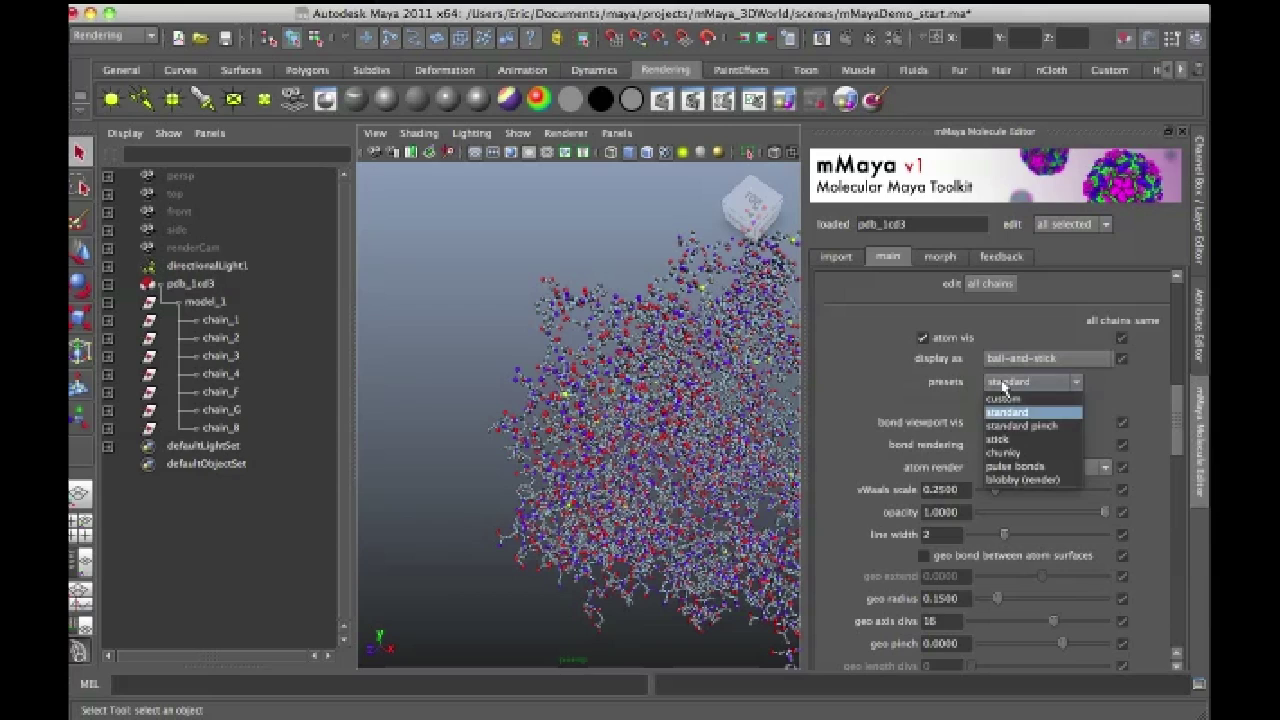
pyautogui.click(1045, 428)
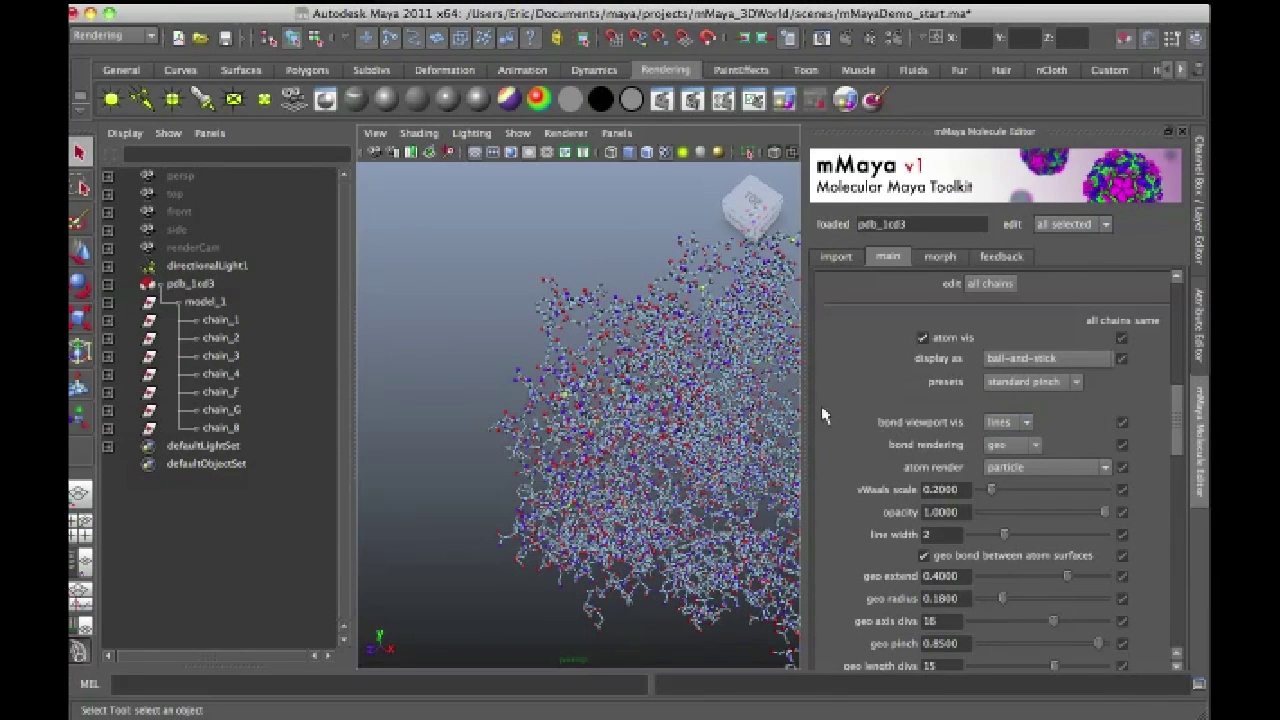
pyautogui.keyDown('alt'); pyautogui.moveTo(487, 355); pyautogui.dragTo(570, 372, button='right'); pyautogui.keyUp('alt')
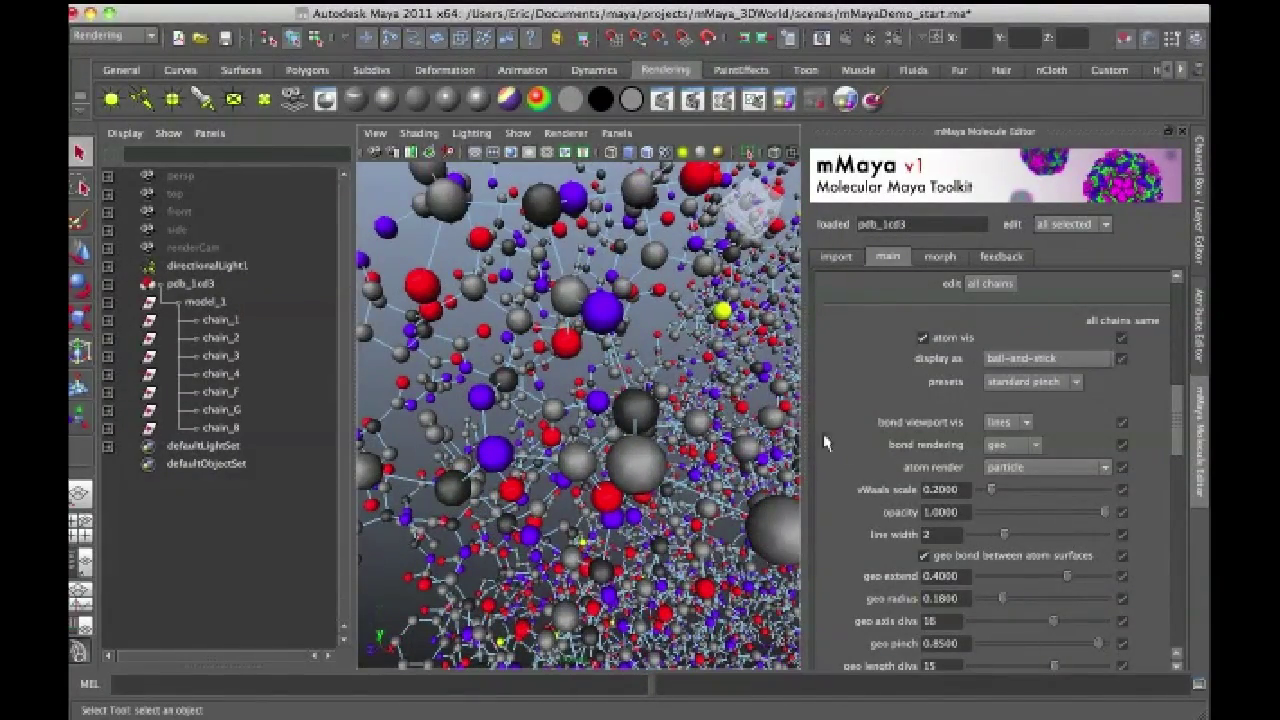
# Step: Show viewport bonds as pinched geometry again and zoom in on the sticks
pyautogui.click(1020, 427)
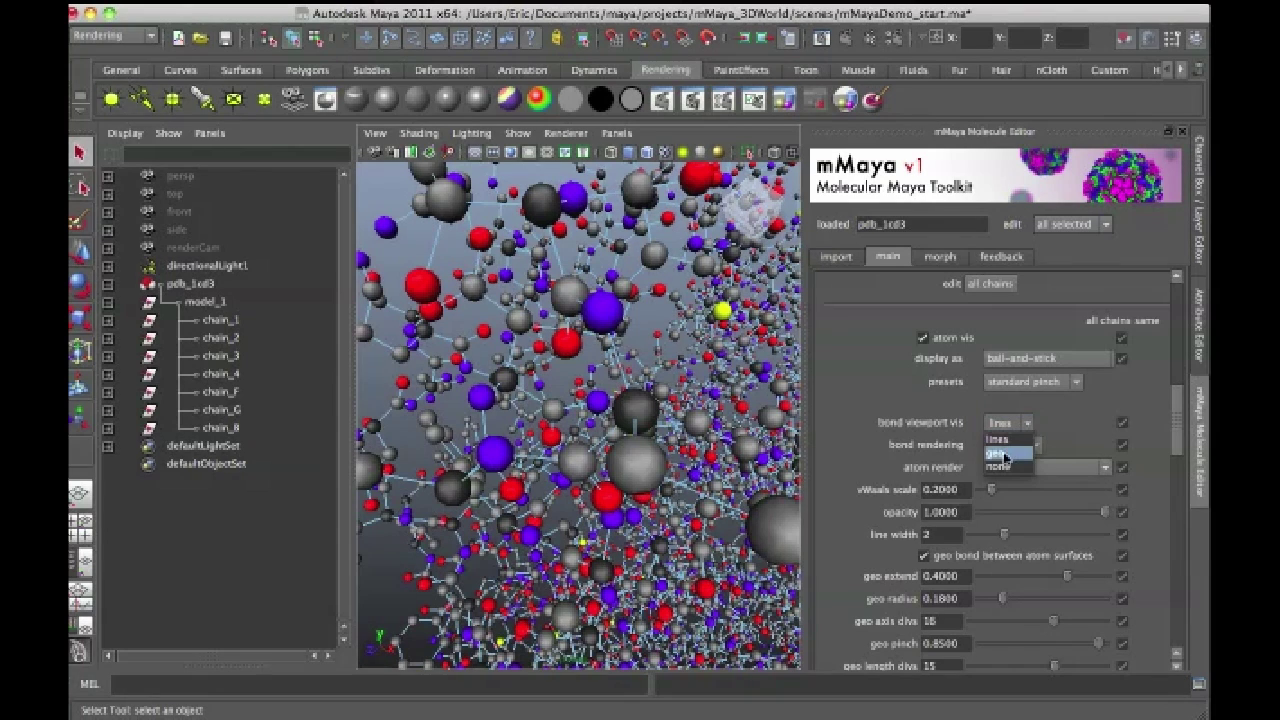
pyautogui.click(1002, 454)
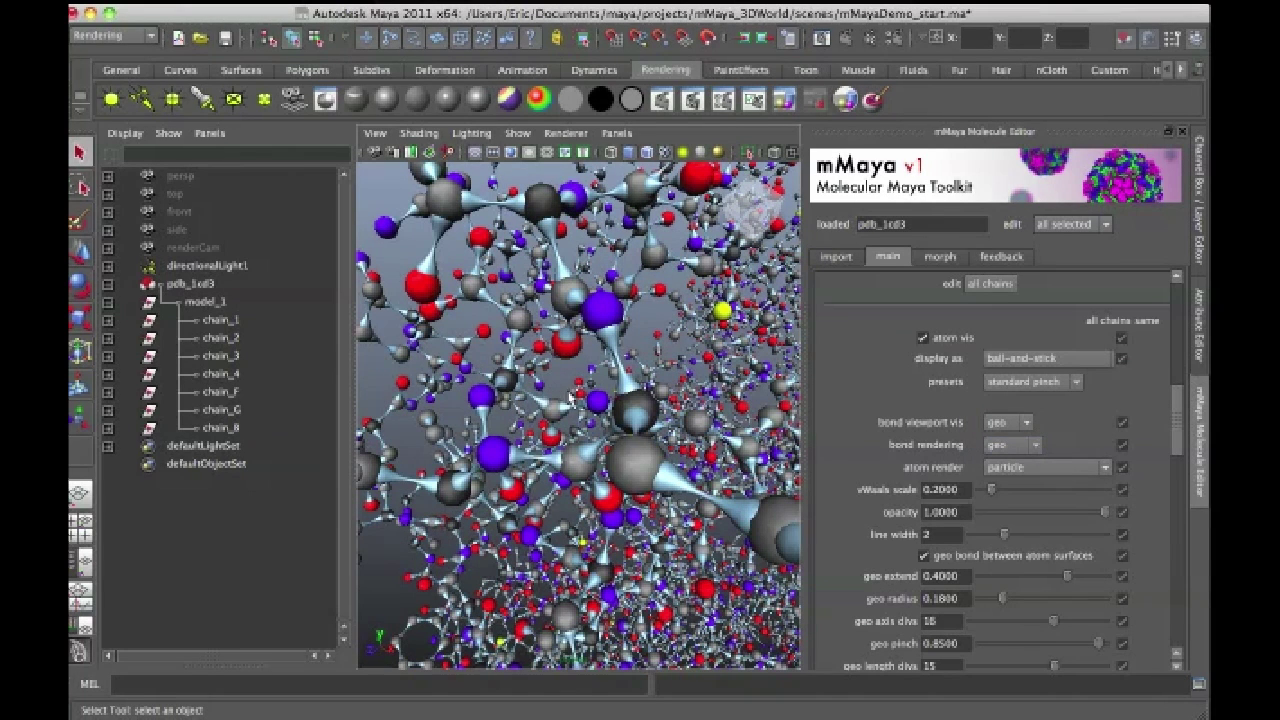
pyautogui.keyDown('alt'); pyautogui.moveTo(630, 398); pyautogui.dragTo(606, 352, button='middle'); pyautogui.keyUp('alt')
pyautogui.scroll(3, 675, 395)
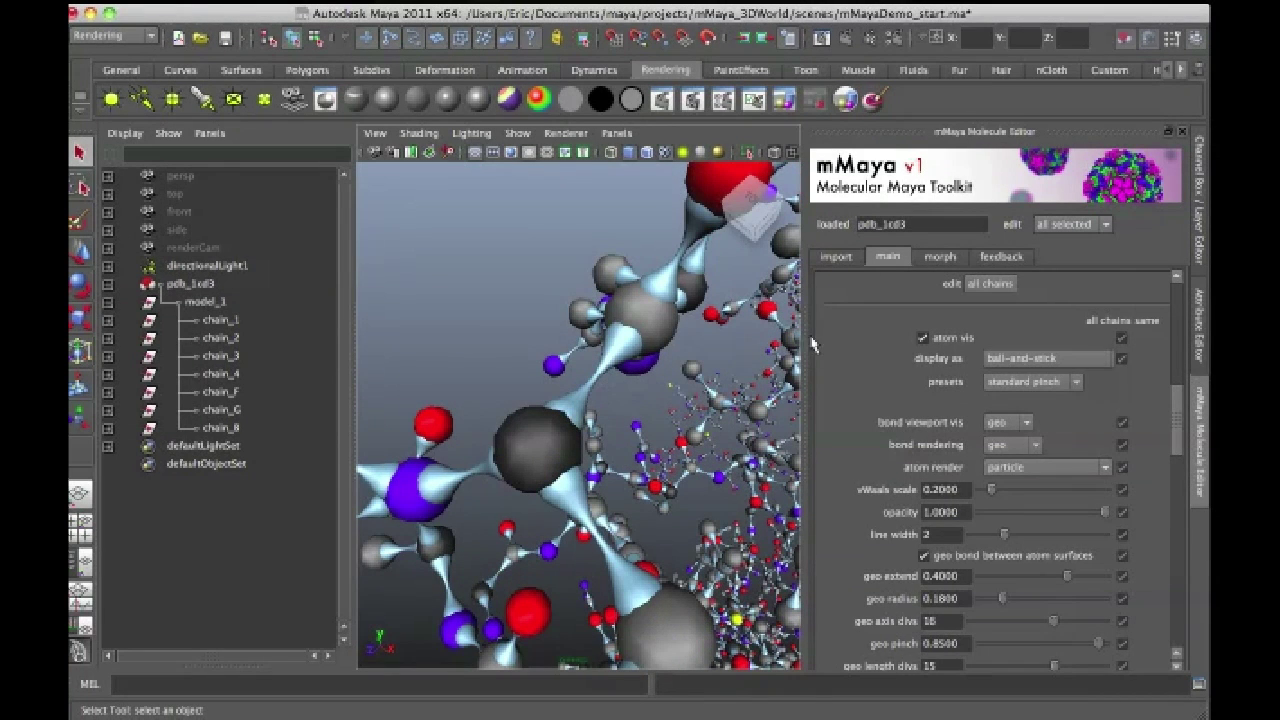
pyautogui.scroll(2, 1178, 428)
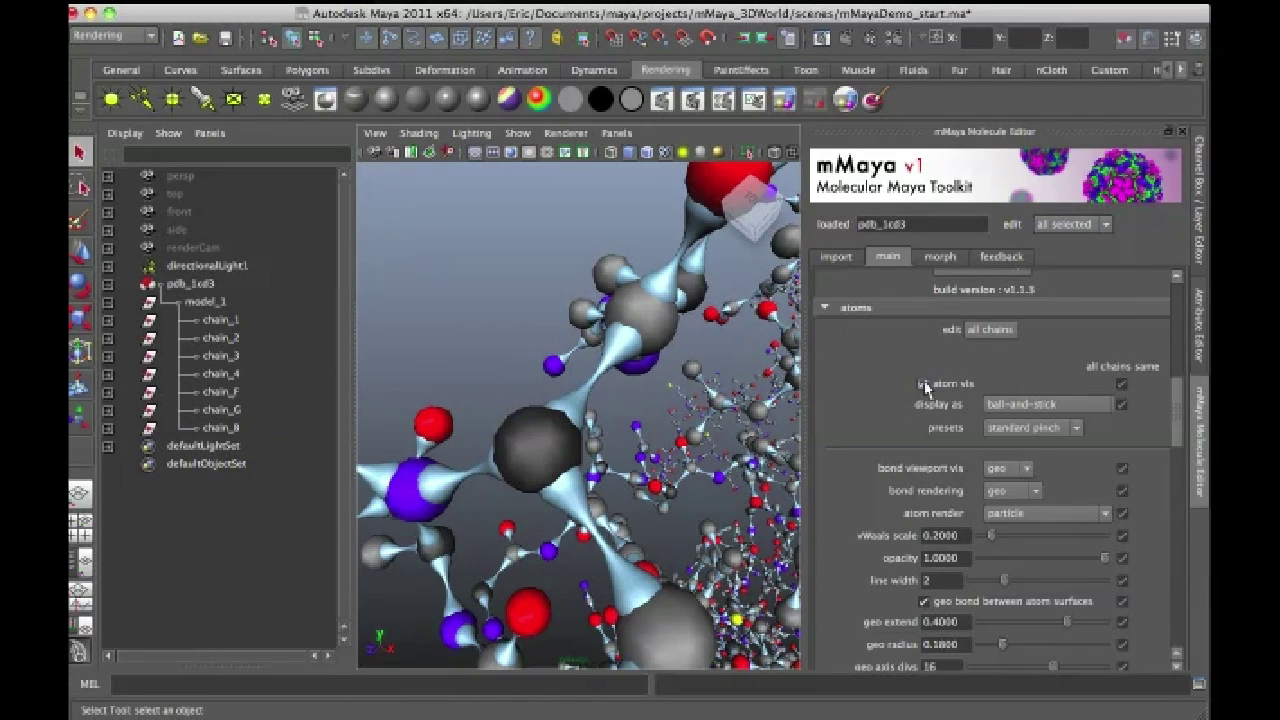
# Step: Hide the atom spheres and set bond rendering to none
pyautogui.click(922, 384)
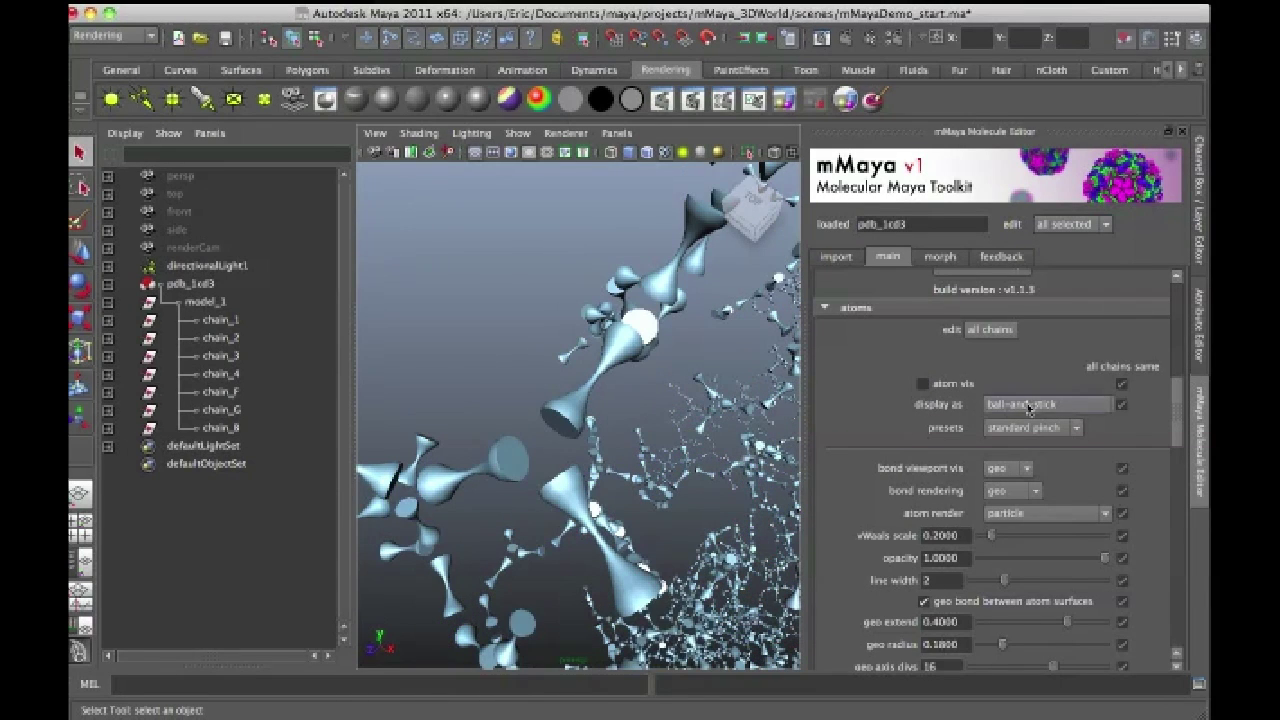
pyautogui.click(1005, 470)
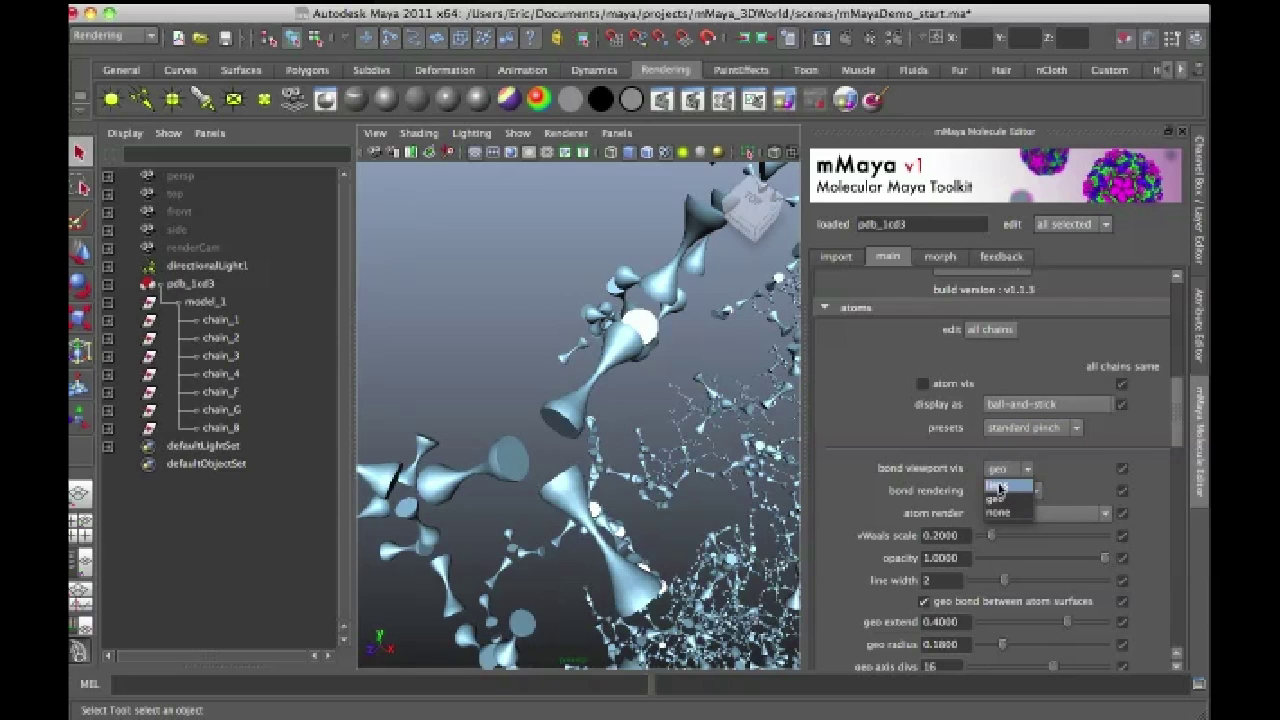
pyautogui.click(1000, 512)
pyautogui.click(1010, 490)
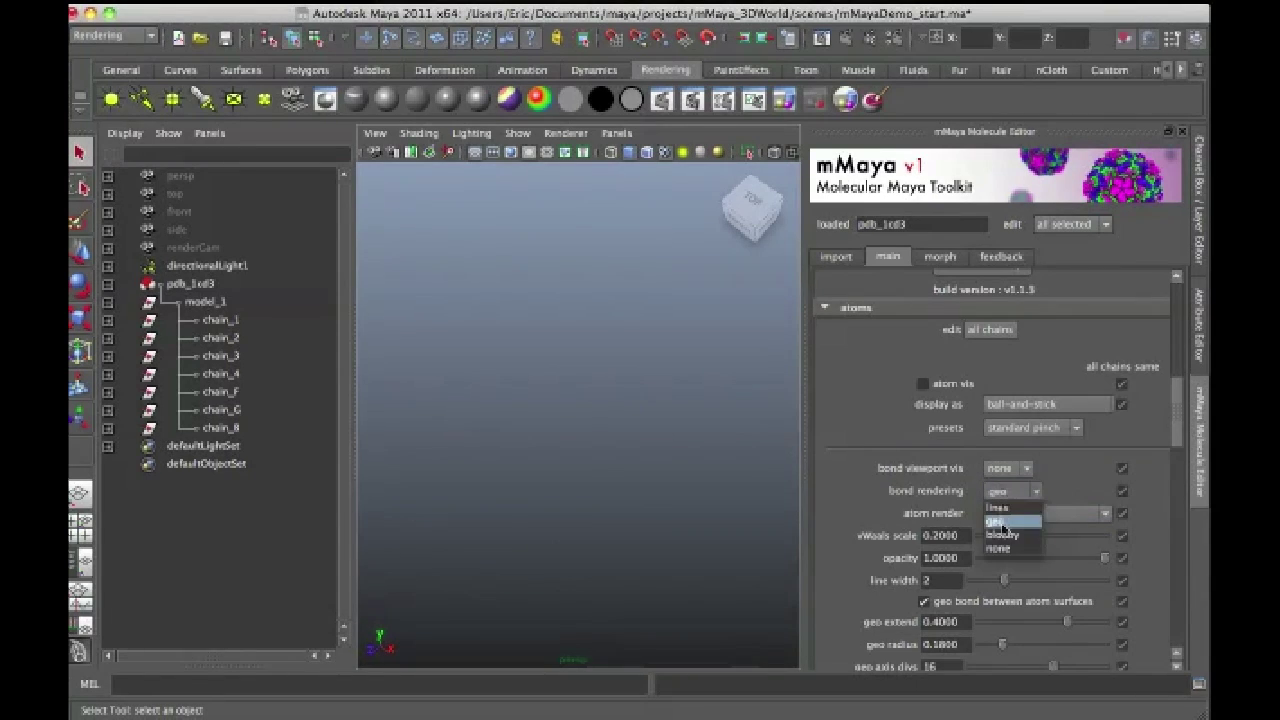
pyautogui.click(1000, 545)
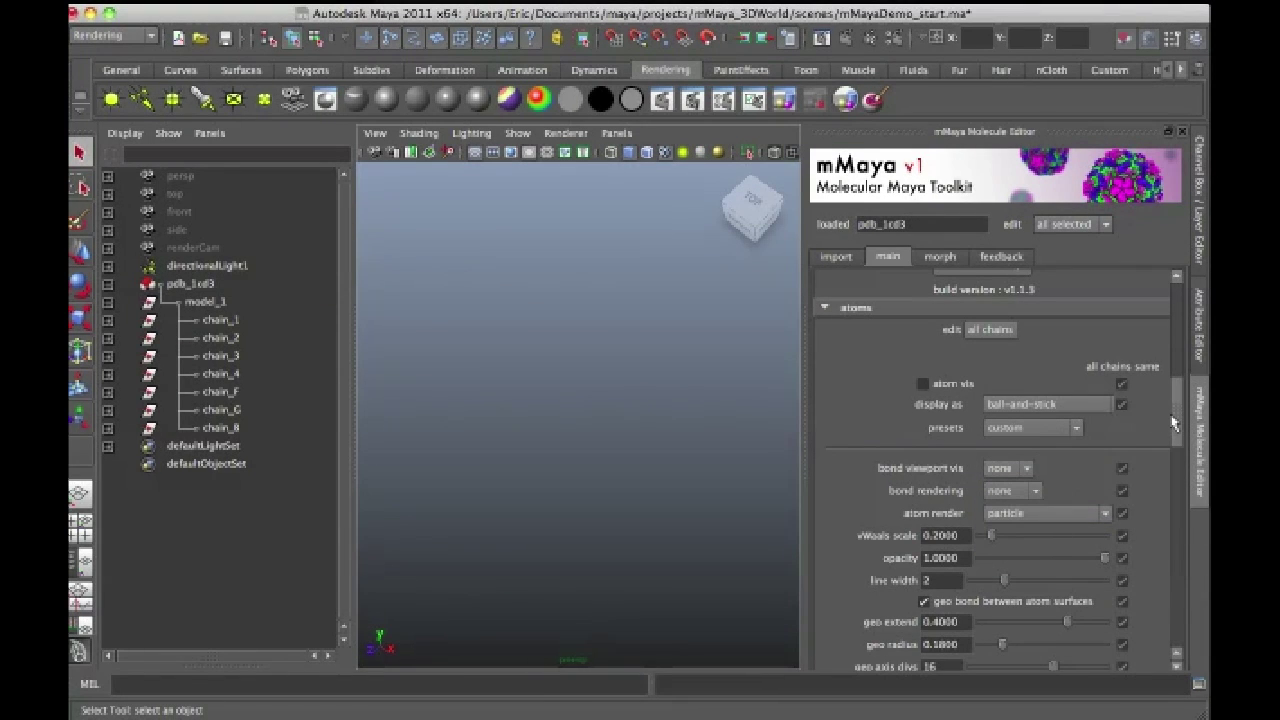
# Step: Set bond viewport vis to lines and tumble the view to see the thin bond network
pyautogui.scroll(-3, 1174, 424)
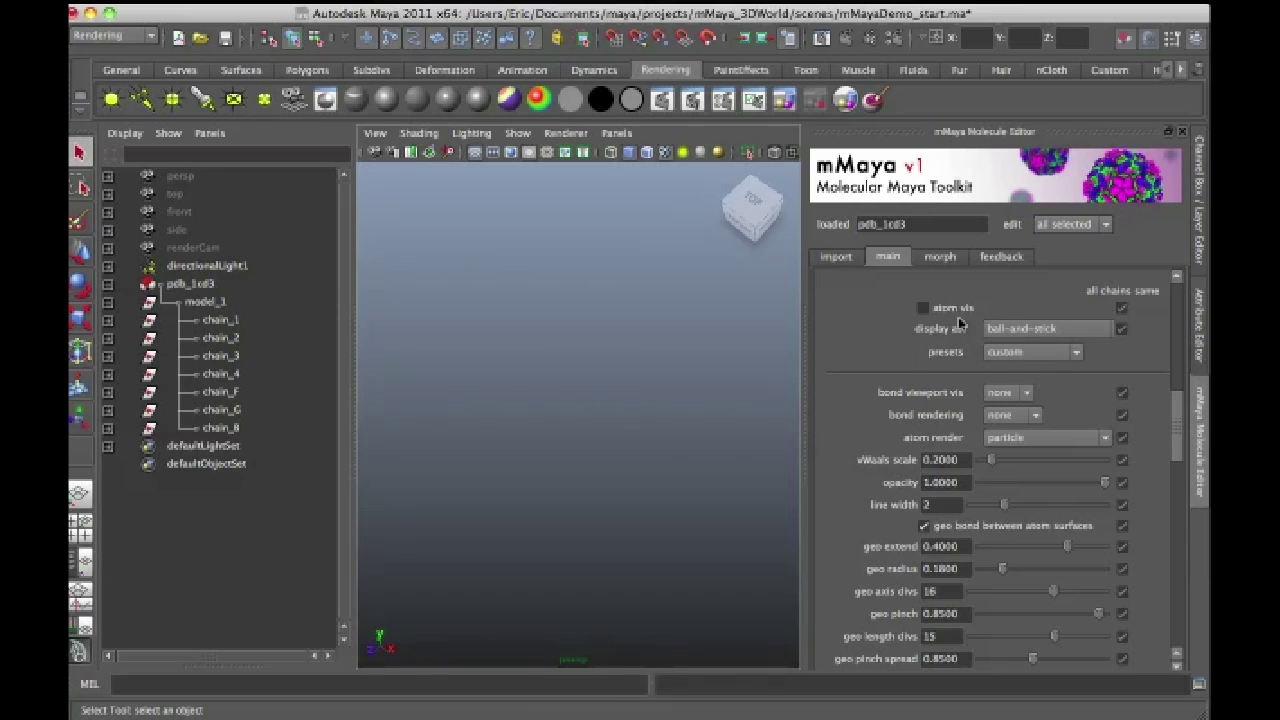
pyautogui.click(998, 393)
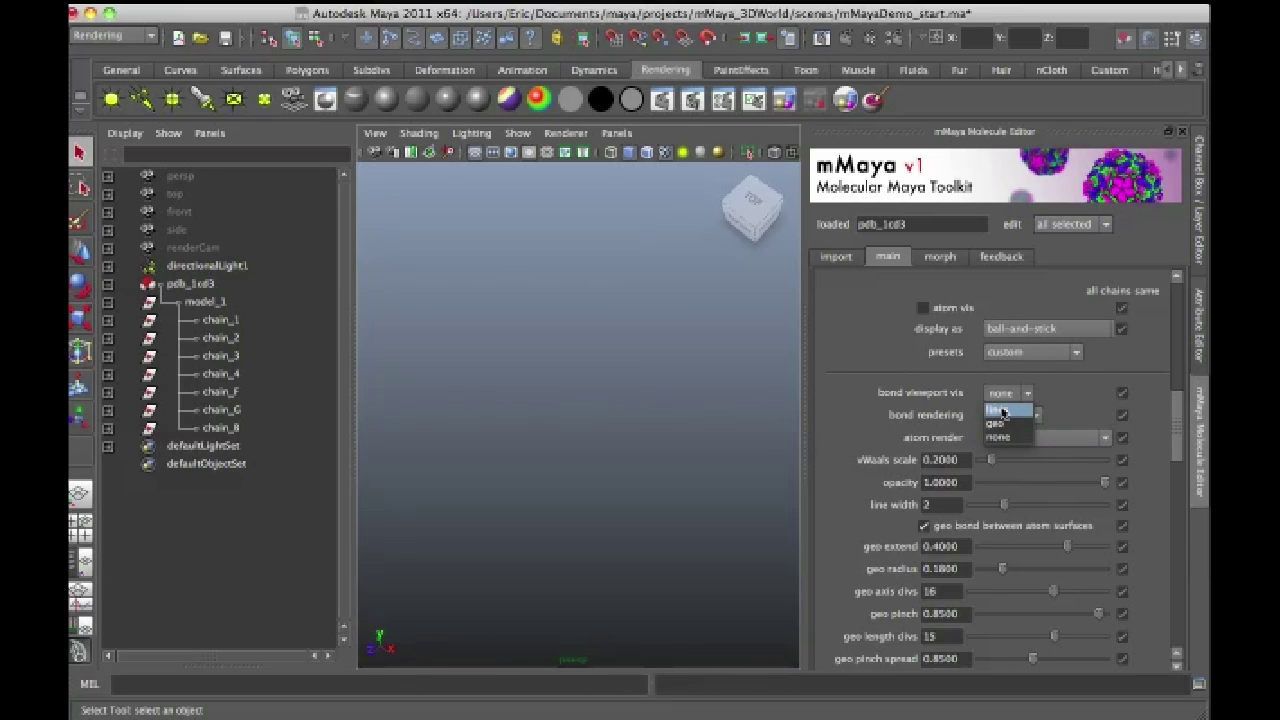
pyautogui.click(1006, 412)
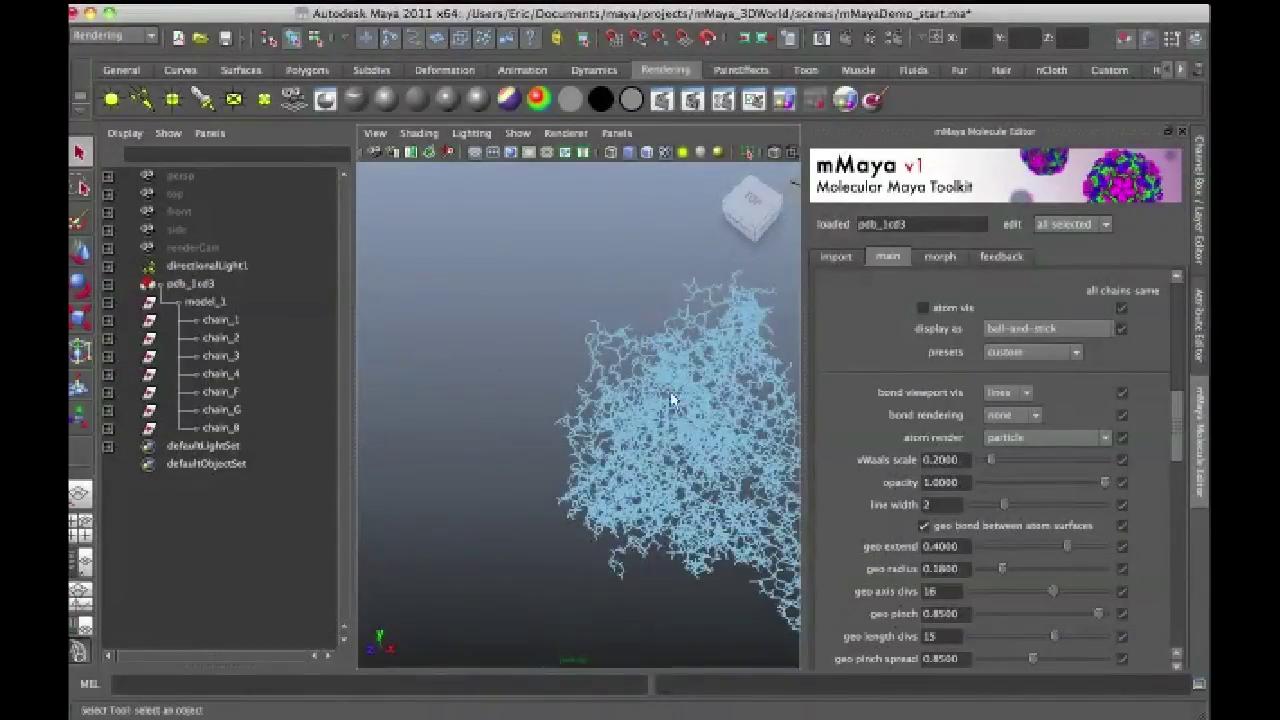
pyautogui.keyDown('alt'); pyautogui.moveTo(625, 333); pyautogui.dragTo(478, 387); pyautogui.keyUp('alt')
# Step: Turn on alpha-carbon backbone vis for coloured width-1.0 tubes and orbit to inspect them
pyautogui.moveTo(1176, 428); pyautogui.dragTo(1168, 595)
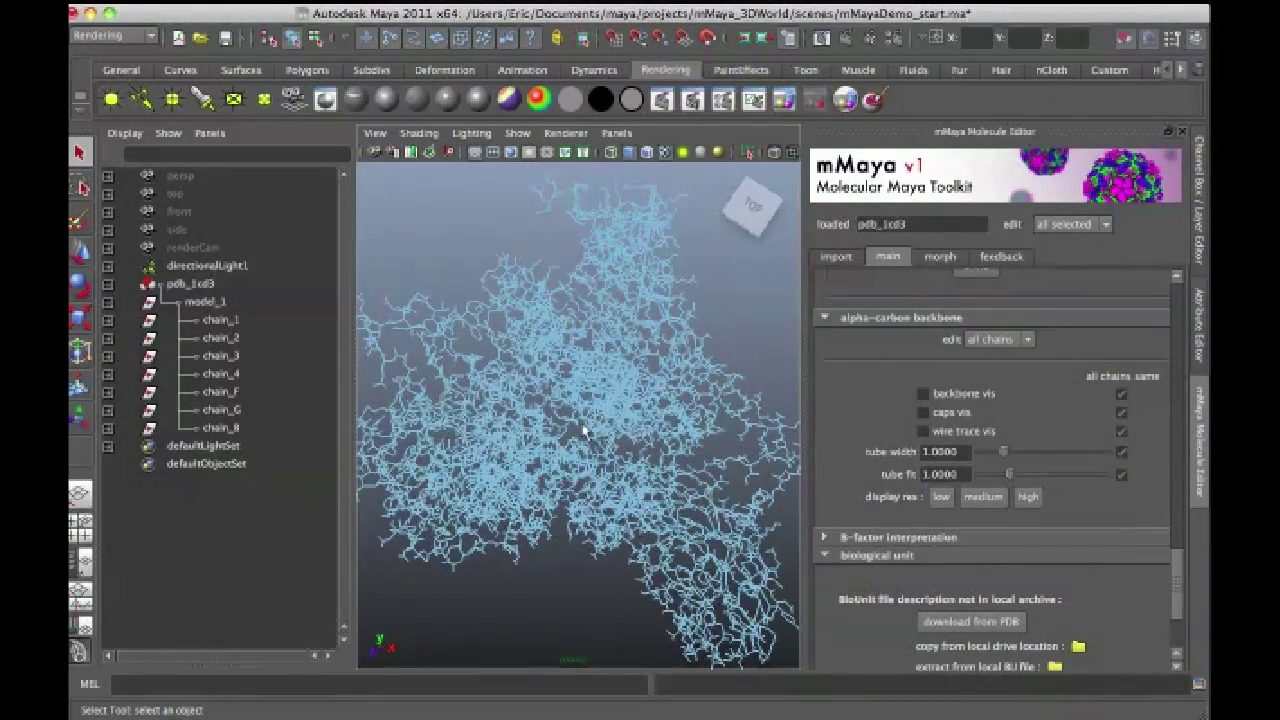
pyautogui.keyDown('alt'); pyautogui.moveTo(557, 596); pyautogui.dragTo(628, 495); pyautogui.keyUp('alt')
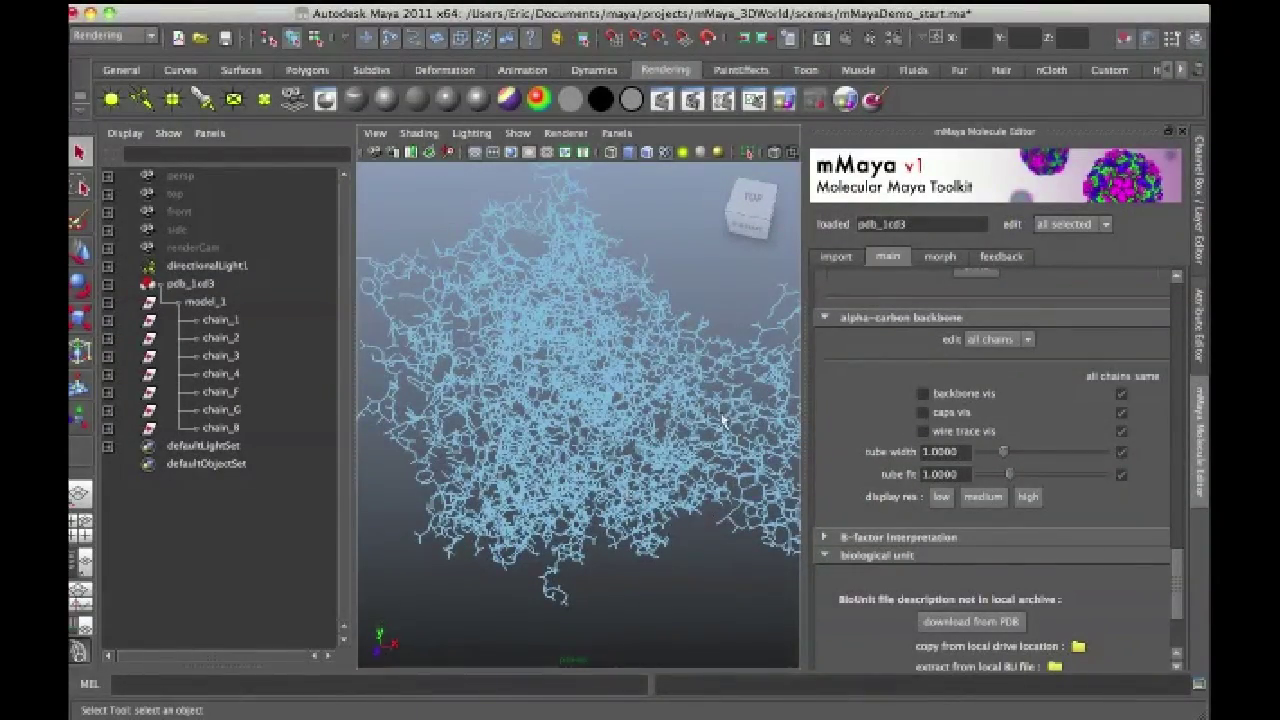
pyautogui.moveTo(580, 311)
pyautogui.keyDown('alt'); pyautogui.mouseDown()
pyautogui.moveTo(703, 597)
pyautogui.moveTo(680, 600)
pyautogui.mouseUp(); pyautogui.keyUp('alt')
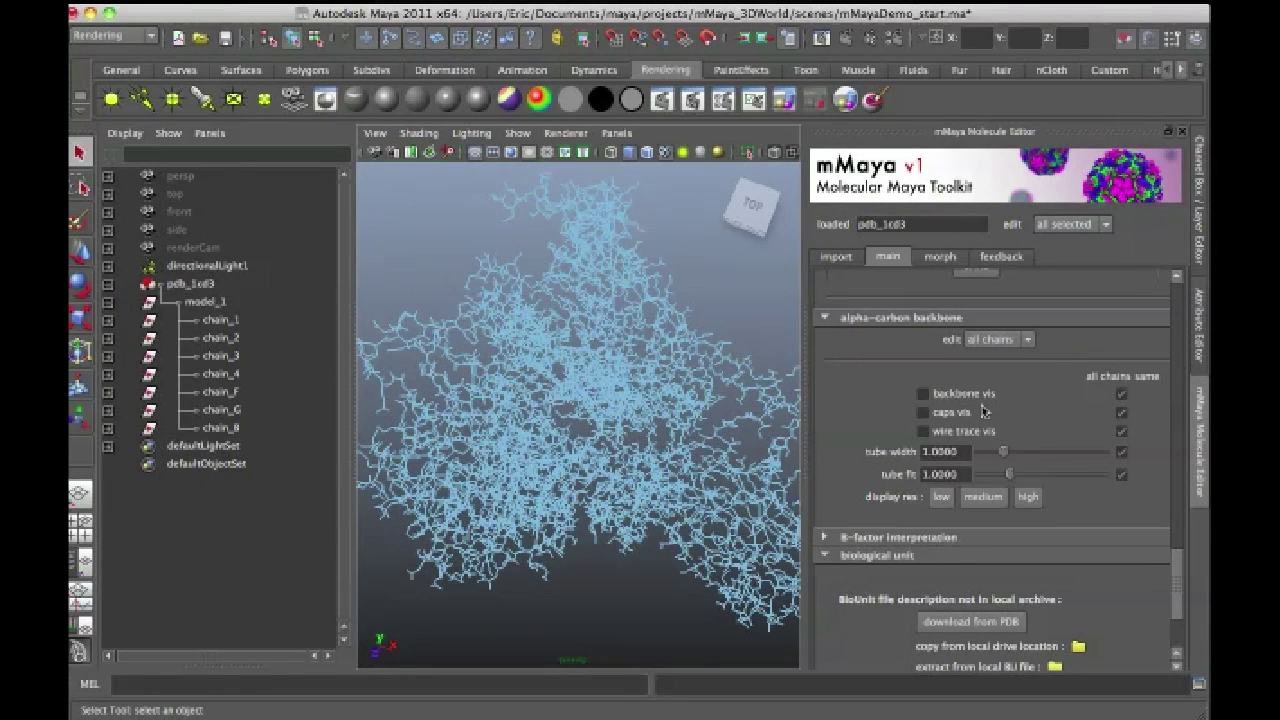
pyautogui.click(923, 394)
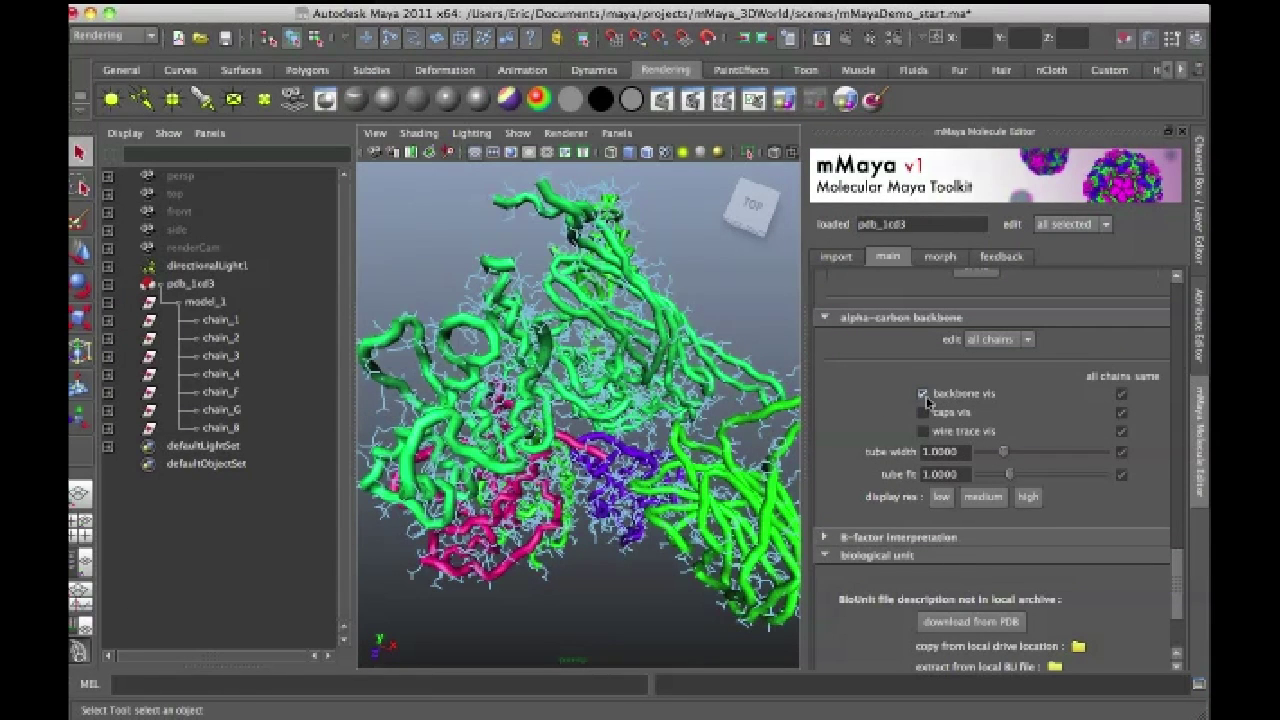
pyautogui.keyDown('alt'); pyautogui.moveTo(650, 500); pyautogui.dragTo(598, 515); pyautogui.keyUp('alt')
pyautogui.scroll(4, 598, 515)
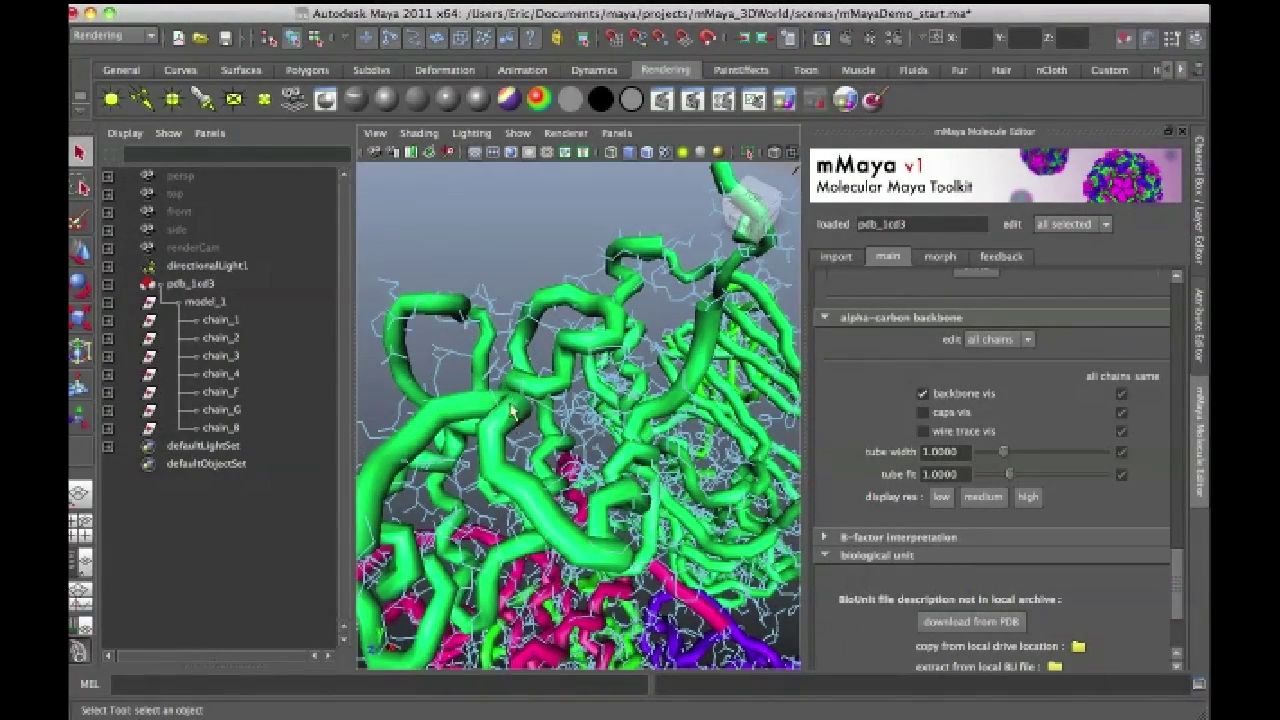
pyautogui.scroll(-3, 614, 462)
pyautogui.moveTo(614, 462)
pyautogui.keyDown('alt'); pyautogui.mouseDown()
pyautogui.moveTo(650, 494)
pyautogui.moveTo(606, 450)
pyautogui.moveTo(616, 460)
pyautogui.mouseUp(); pyautogui.keyUp('alt')
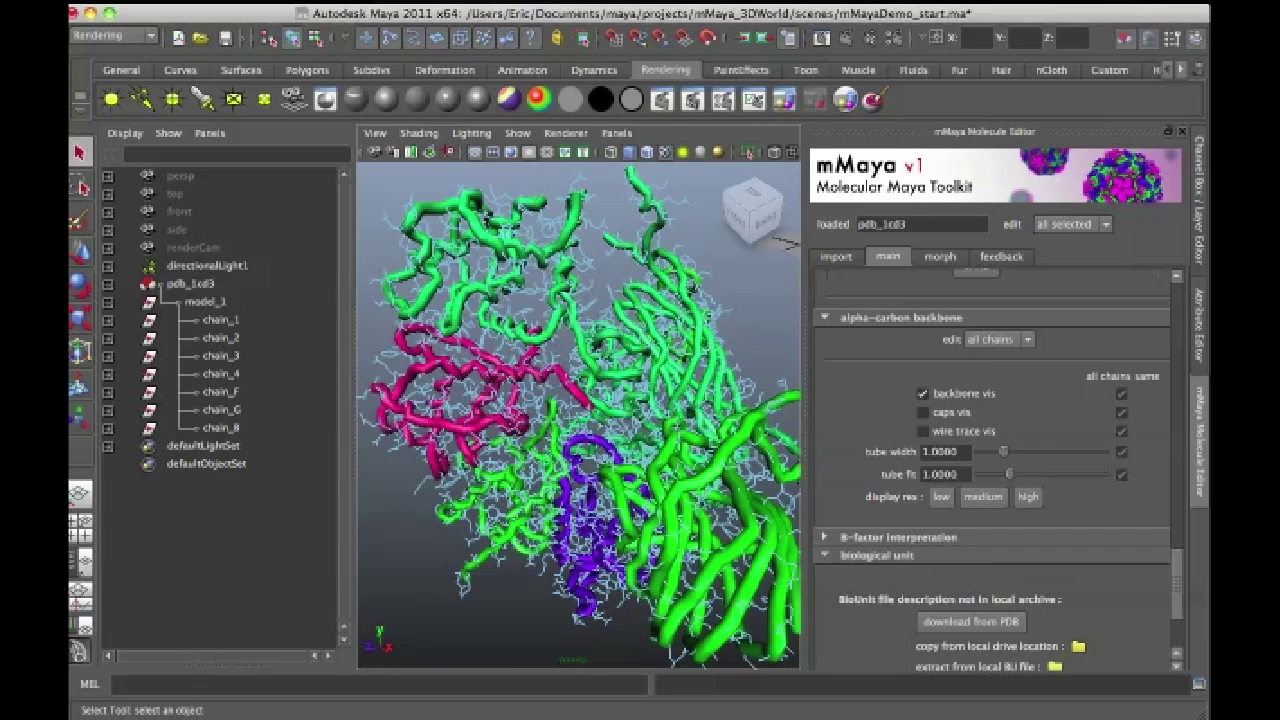
pyautogui.moveTo(1175, 593); pyautogui.dragTo(1187, 431)
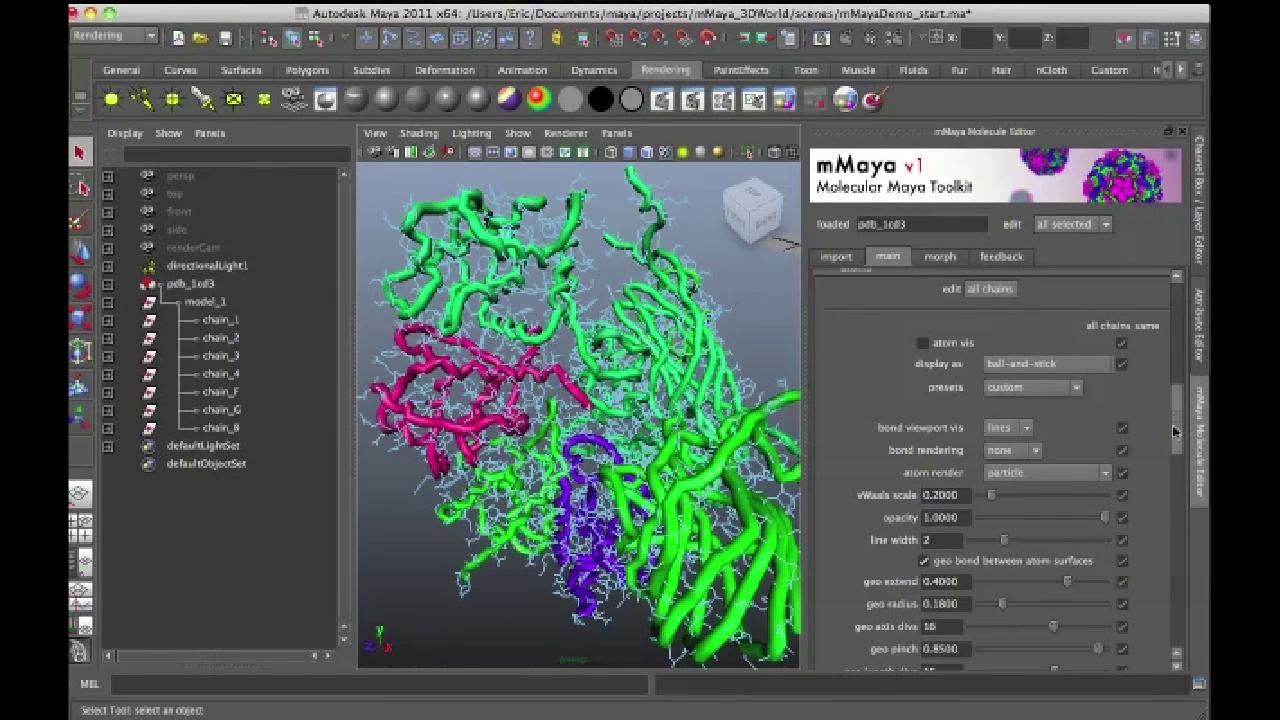
# Step: Set bond viewport vis to none, leaving only the backbone tubes visible
pyautogui.moveTo(1178, 434); pyautogui.dragTo(1180, 423)
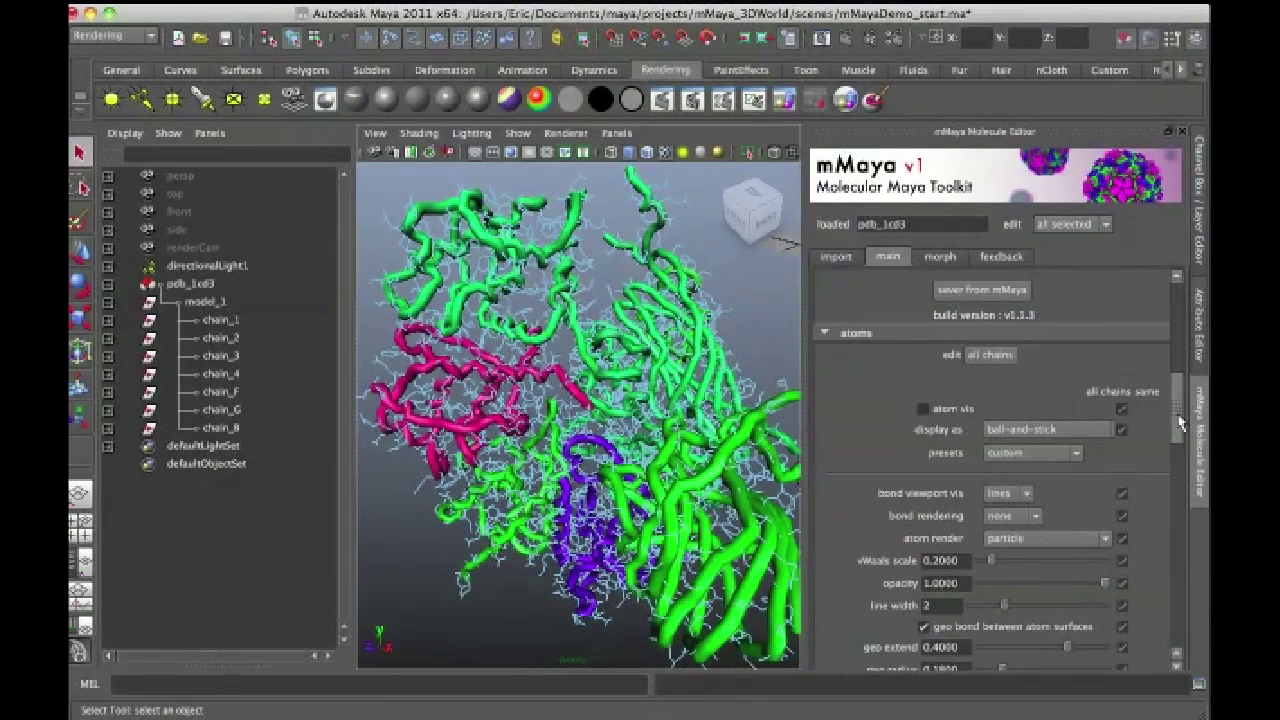
pyautogui.click(998, 494)
pyautogui.click(1000, 532)
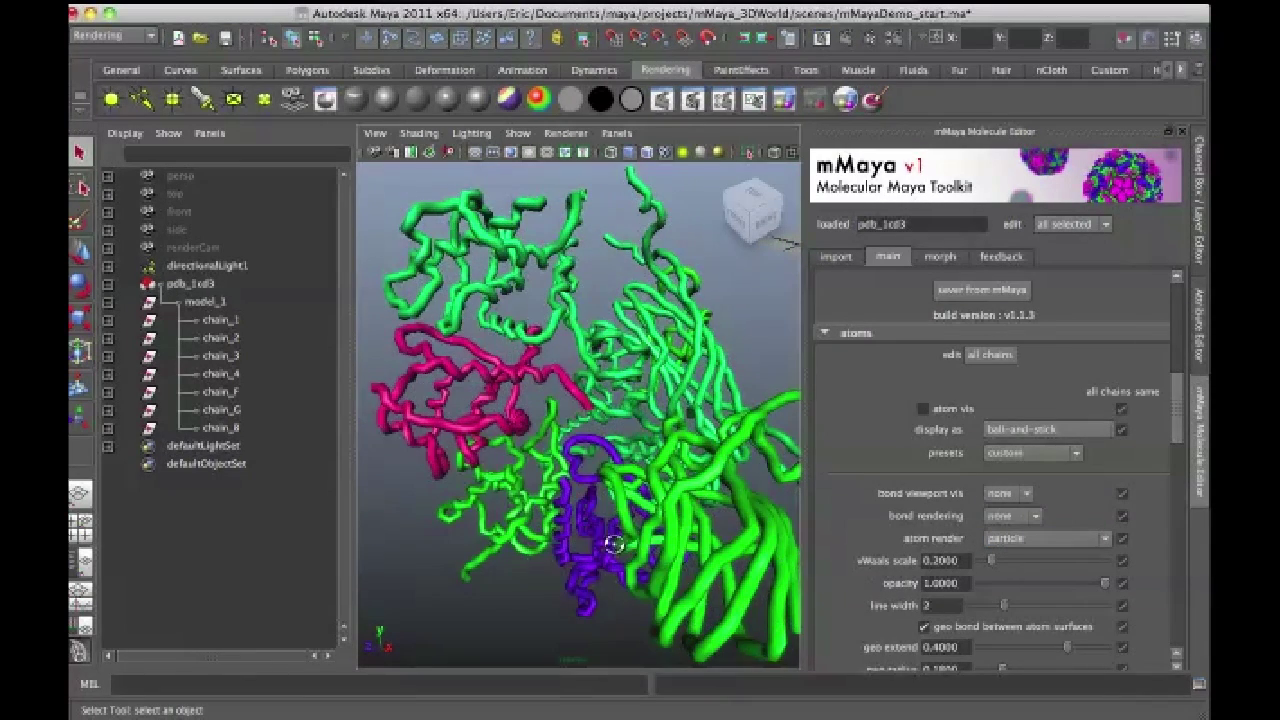
pyautogui.keyDown('alt'); pyautogui.moveTo(614, 542); pyautogui.dragTo(660, 516); pyautogui.keyUp('alt')
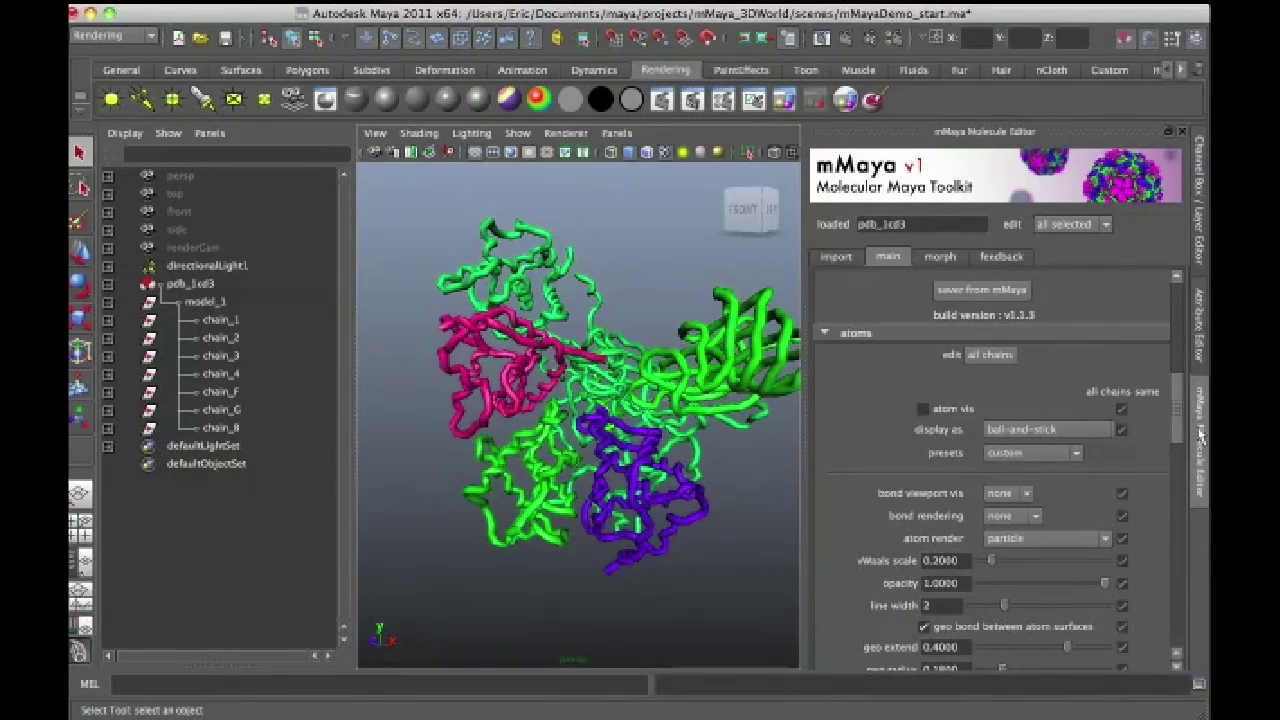
pyautogui.moveTo(1177, 414); pyautogui.dragTo(1190, 596)
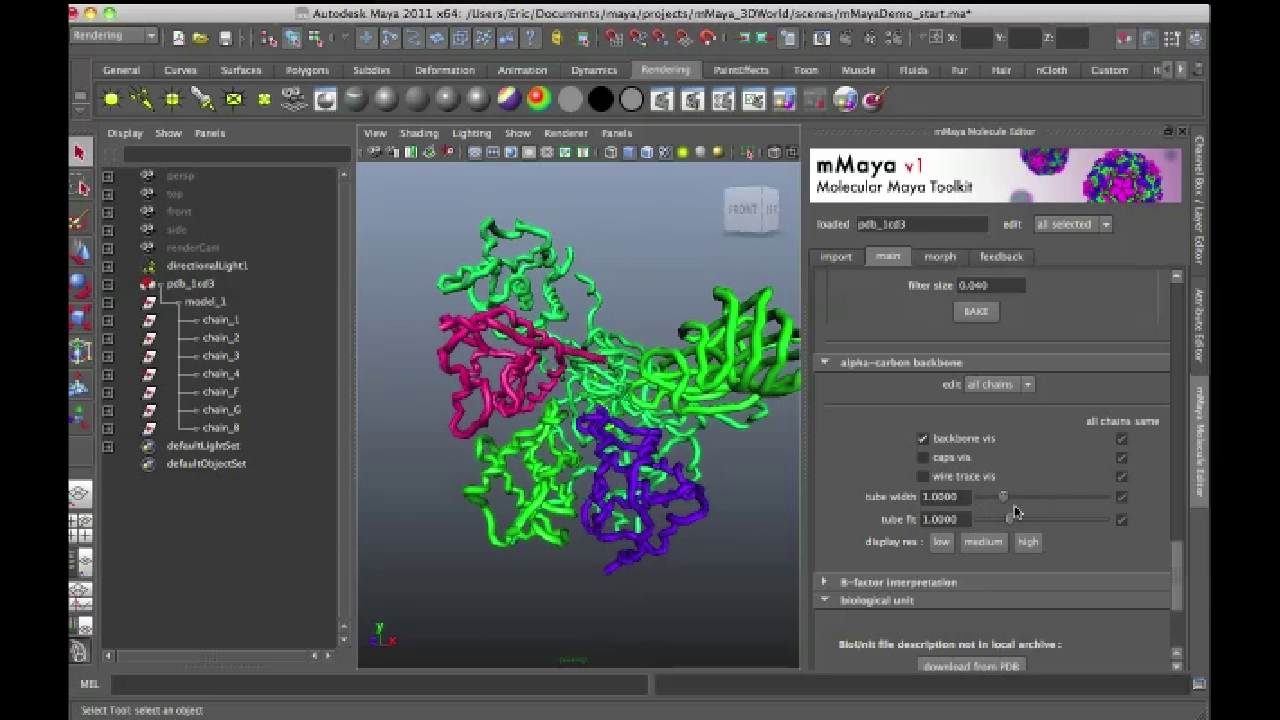
# Step: Thin the tubes, set tube fx to 1.1582 for all chains, and rebuild at medium display resolution
pyautogui.moveTo(1005, 500); pyautogui.dragTo(1014, 503)
pyautogui.click(997, 388)
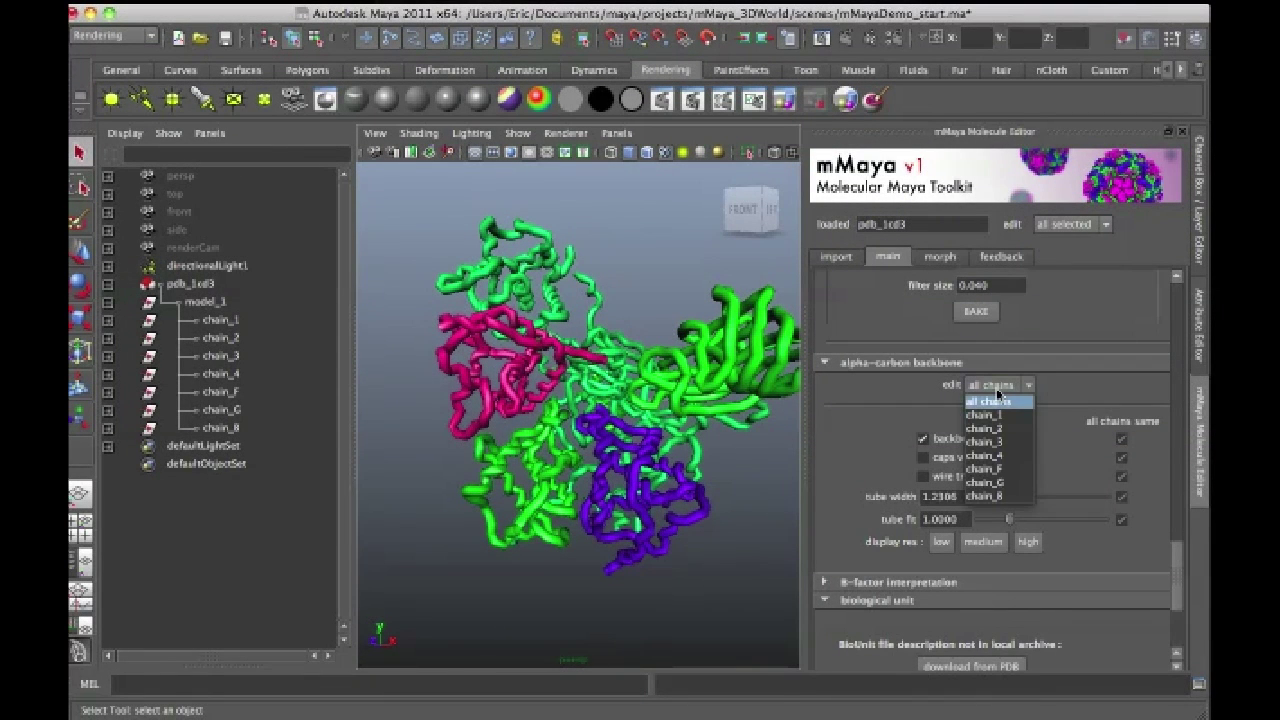
pyautogui.click(997, 399)
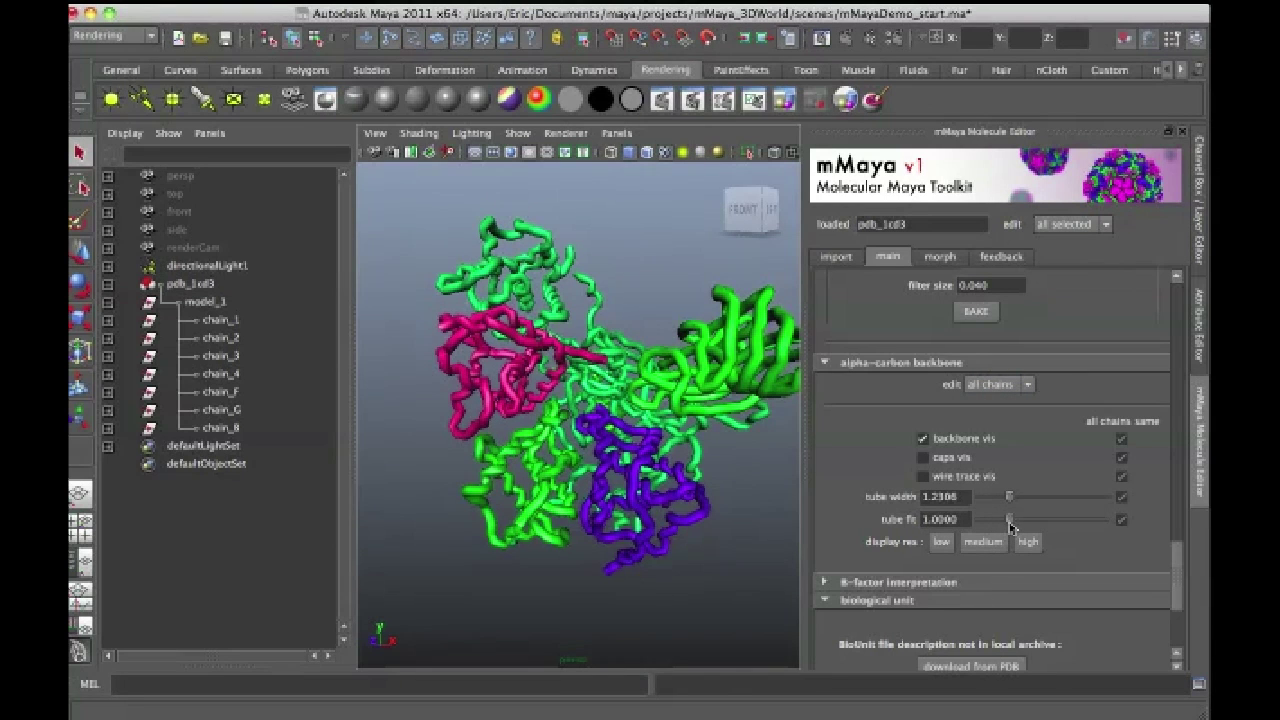
pyautogui.moveTo(1010, 527)
pyautogui.mouseDown()
pyautogui.moveTo(1063, 534)
pyautogui.moveTo(1014, 531)
pyautogui.mouseUp()
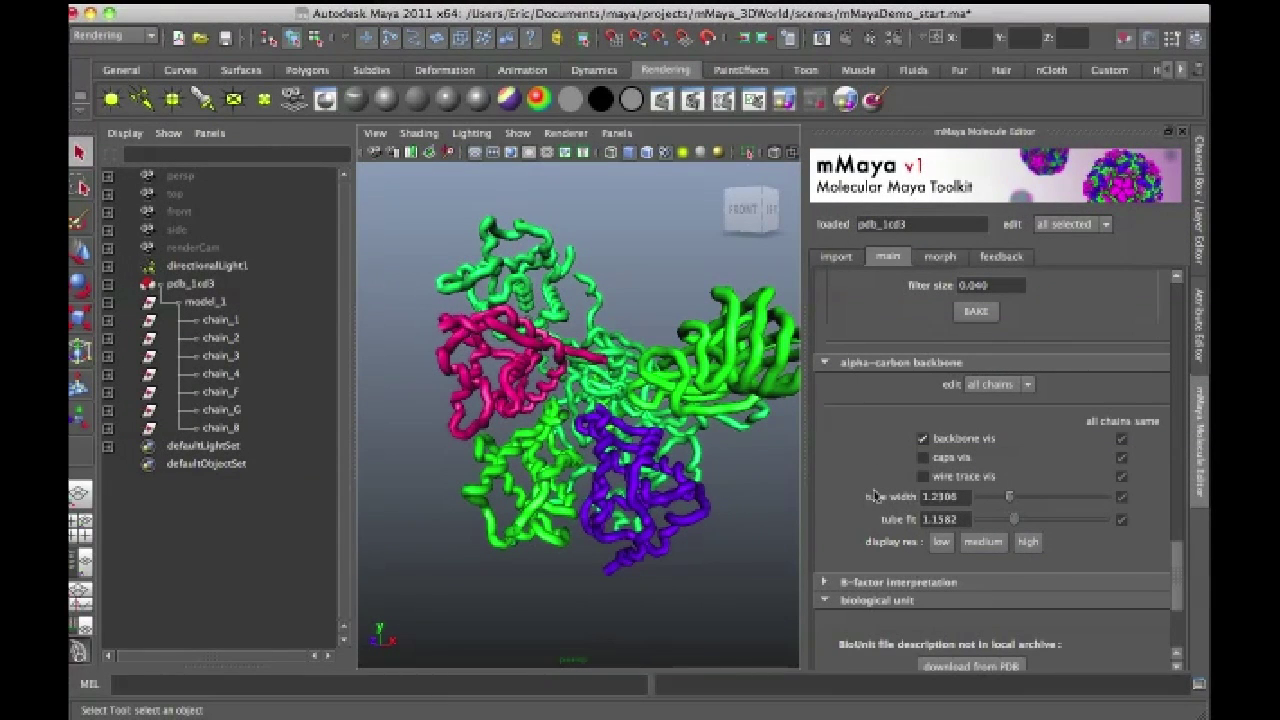
pyautogui.click(984, 542)
# Step: Set the tube width to 0.3690 while orbiting and zooming around the molecule
pyautogui.keyDown('alt'); pyautogui.moveTo(630, 616); pyautogui.dragTo(603, 629); pyautogui.keyUp('alt')
pyautogui.keyDown('alt'); pyautogui.moveTo(603, 629); pyautogui.dragTo(805, 628, button='right'); pyautogui.keyUp('alt')
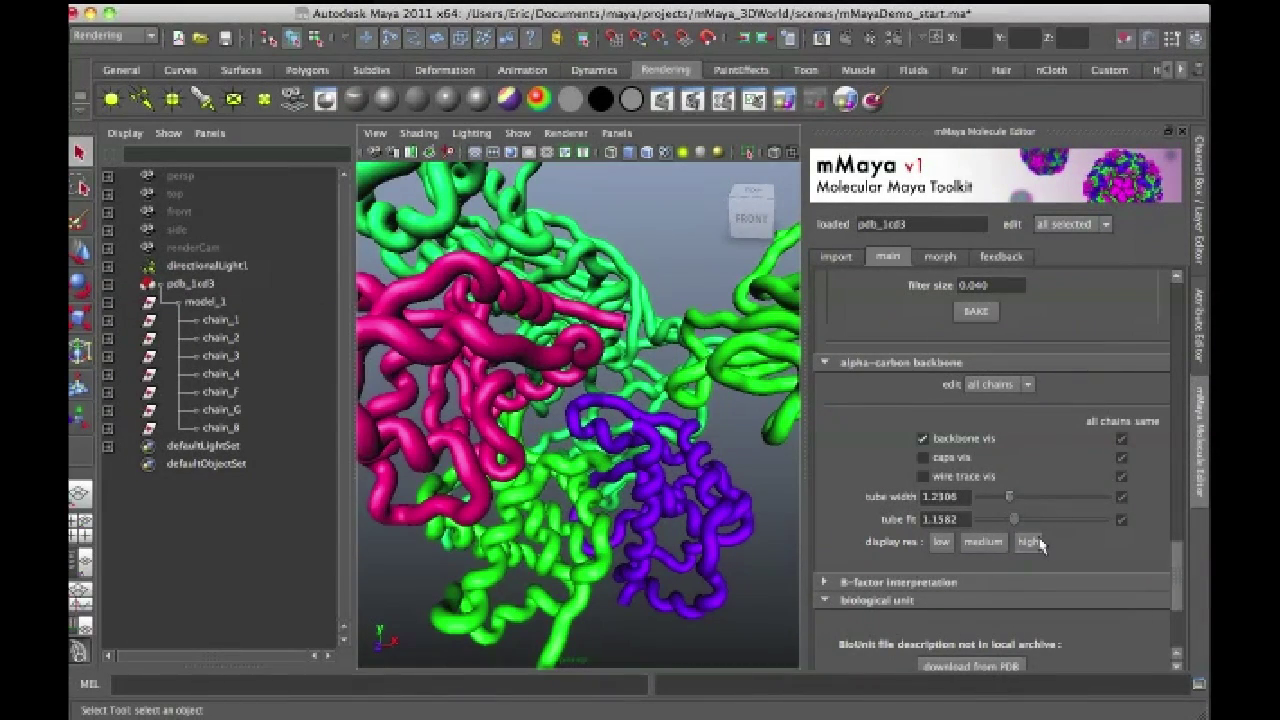
pyautogui.keyDown('alt'); pyautogui.moveTo(768, 625); pyautogui.dragTo(730, 624); pyautogui.keyUp('alt')
pyautogui.moveTo(1012, 501); pyautogui.dragTo(987, 497)
pyautogui.keyDown('alt'); pyautogui.moveTo(746, 532); pyautogui.dragTo(624, 554, button='right'); pyautogui.keyUp('alt')
pyautogui.keyDown('alt'); pyautogui.moveTo(689, 543); pyautogui.dragTo(665, 585); pyautogui.keyUp('alt')
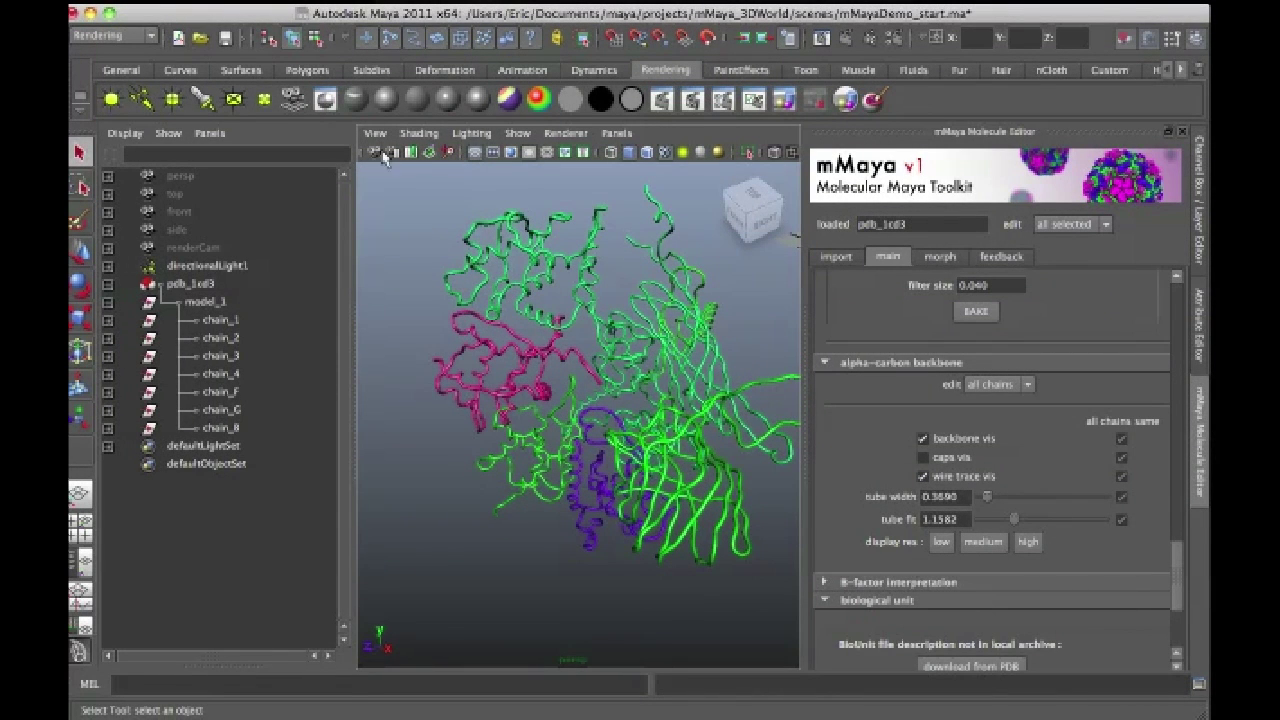
# Step: Hide NURBS surfaces in the viewport so only the wire traces remain
pyautogui.click(519, 133)
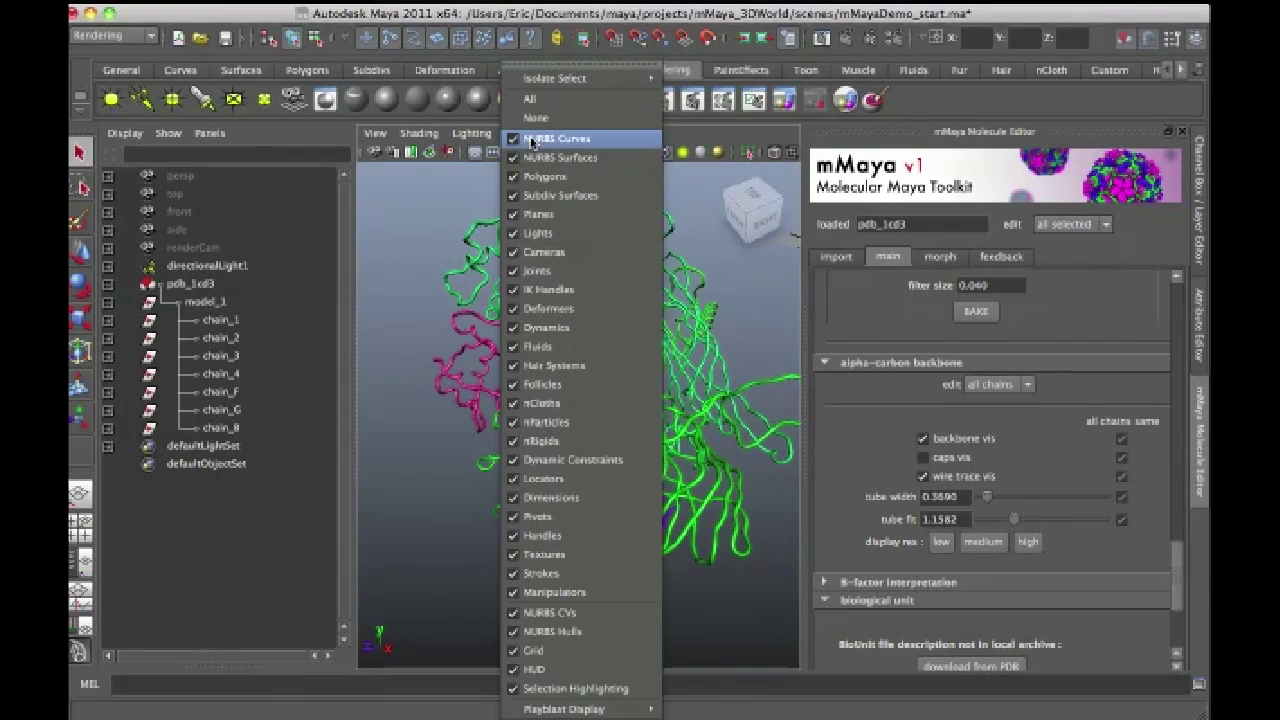
pyautogui.click(545, 157)
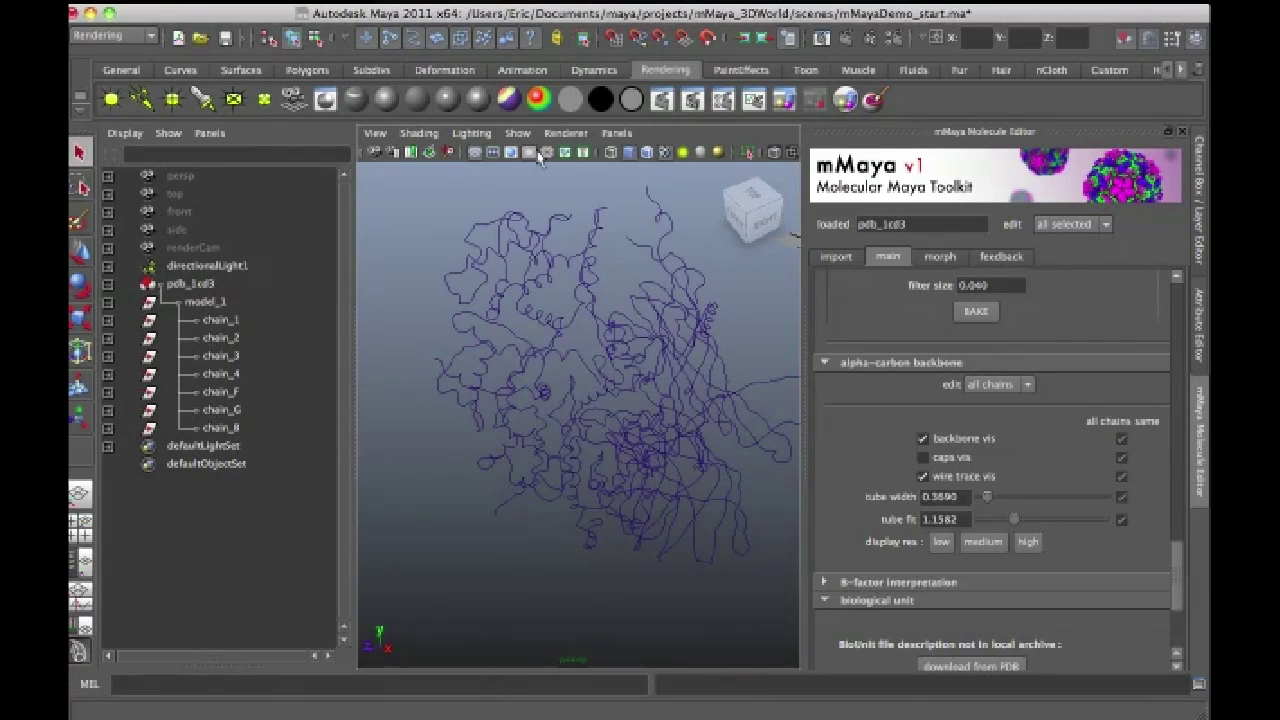
pyautogui.keyDown('alt'); pyautogui.moveTo(543, 443); pyautogui.dragTo(631, 389); pyautogui.keyUp('alt')
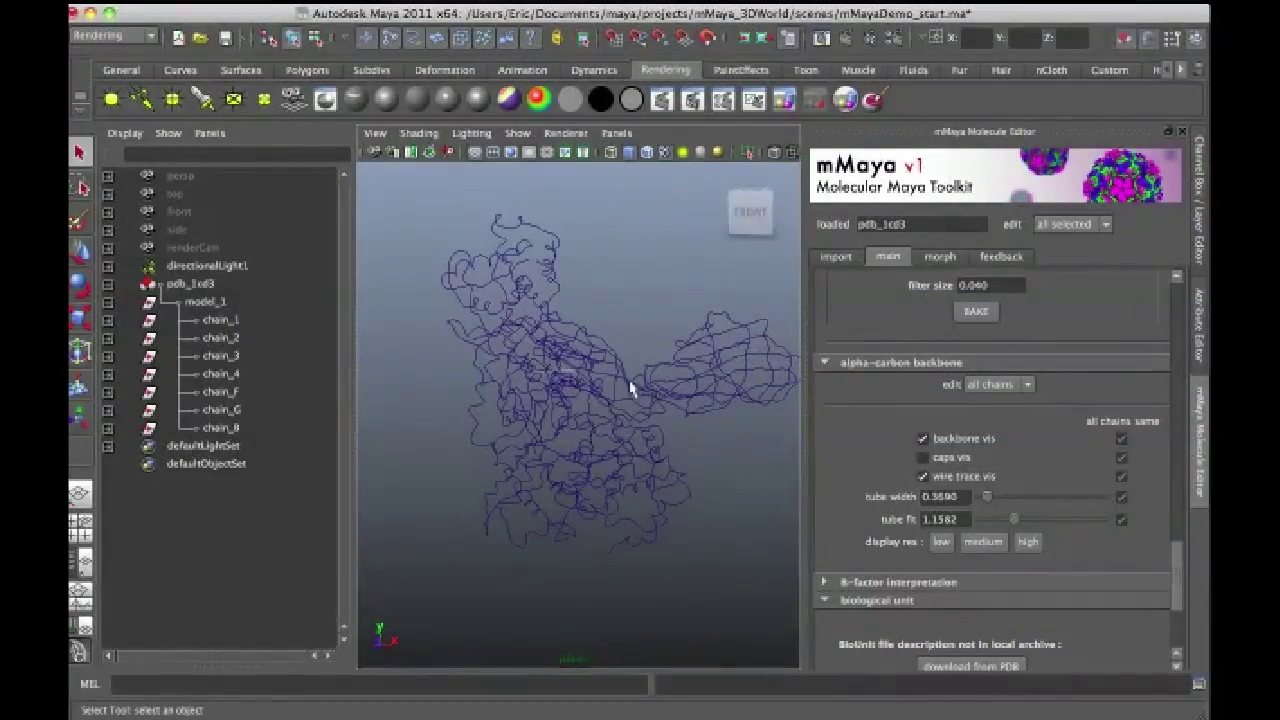
# Step: Select individual chain wire traces, ending with chain_F, to inspect them
pyautogui.click(517, 277)
pyautogui.keyDown('alt'); pyautogui.moveTo(600, 349); pyautogui.dragTo(557, 414); pyautogui.keyUp('alt')
pyautogui.click(555, 368)
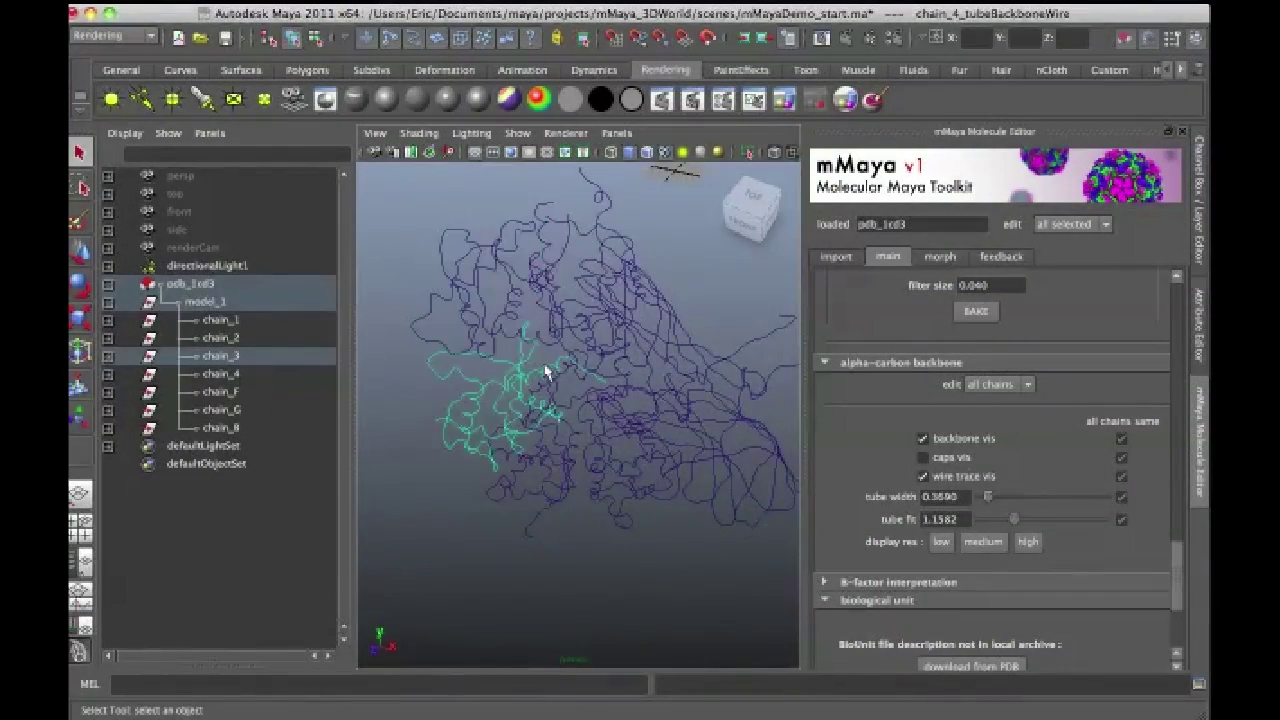
pyautogui.keyDown('alt'); pyautogui.moveTo(560, 366); pyautogui.dragTo(660, 356); pyautogui.keyUp('alt')
pyautogui.click(678, 350)
pyautogui.click(712, 328)
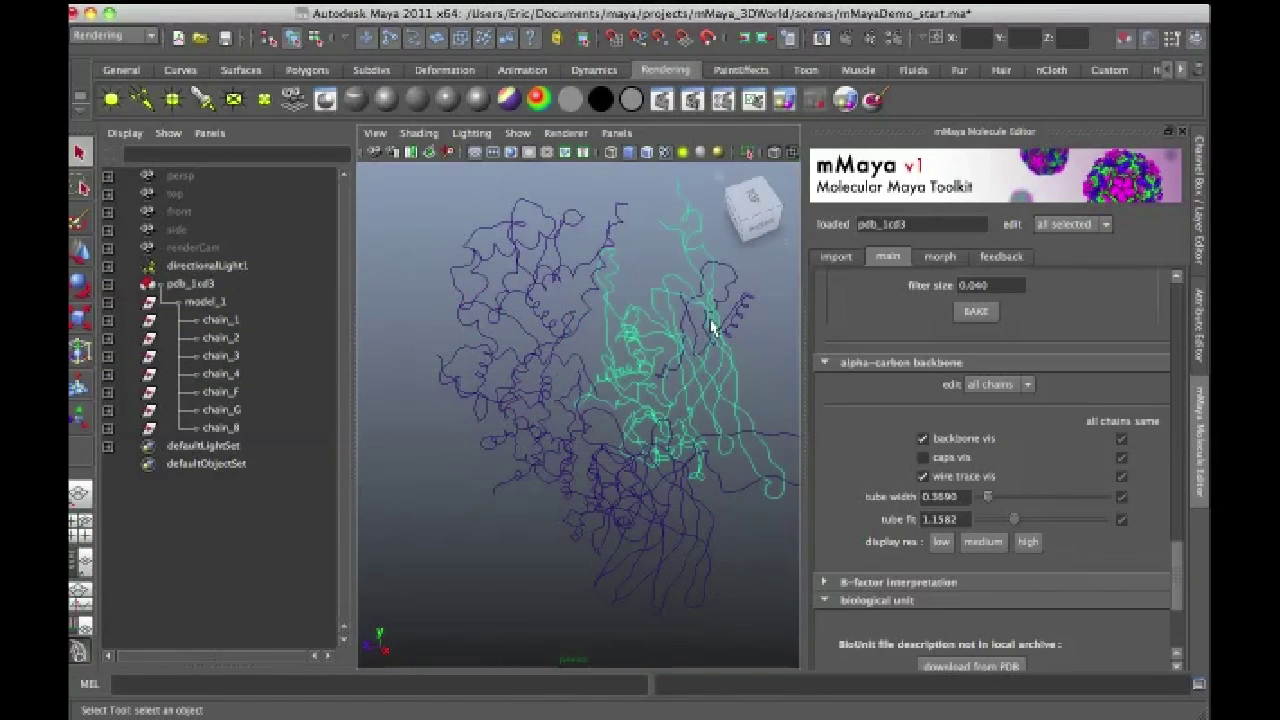